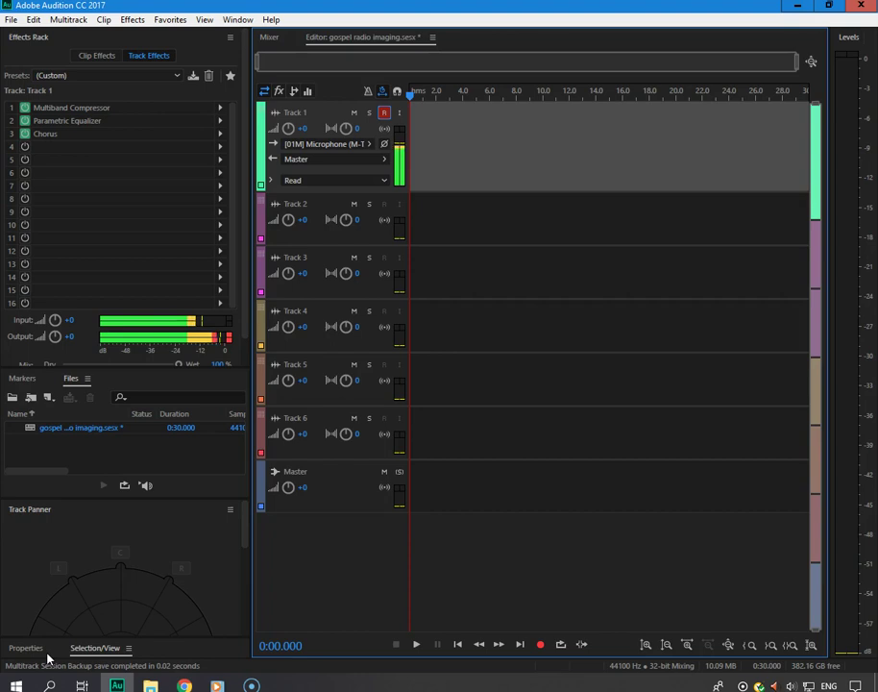
# - Record an approximately 8.5-second voice take from the microphone onto Track 1 and return the playhead to the start
pyautogui.hotkey('shift', 'space')
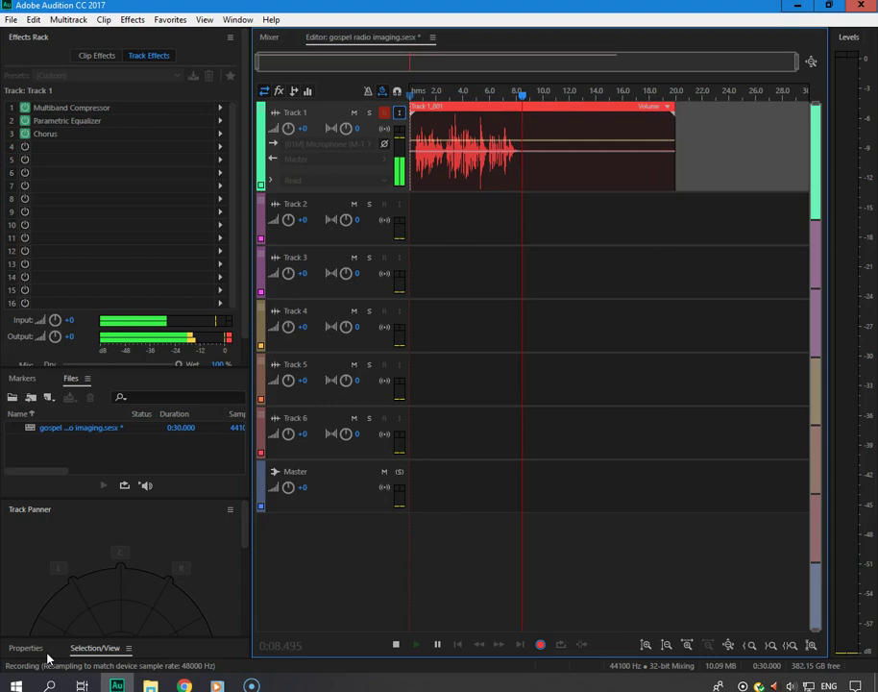
pyautogui.press('space')
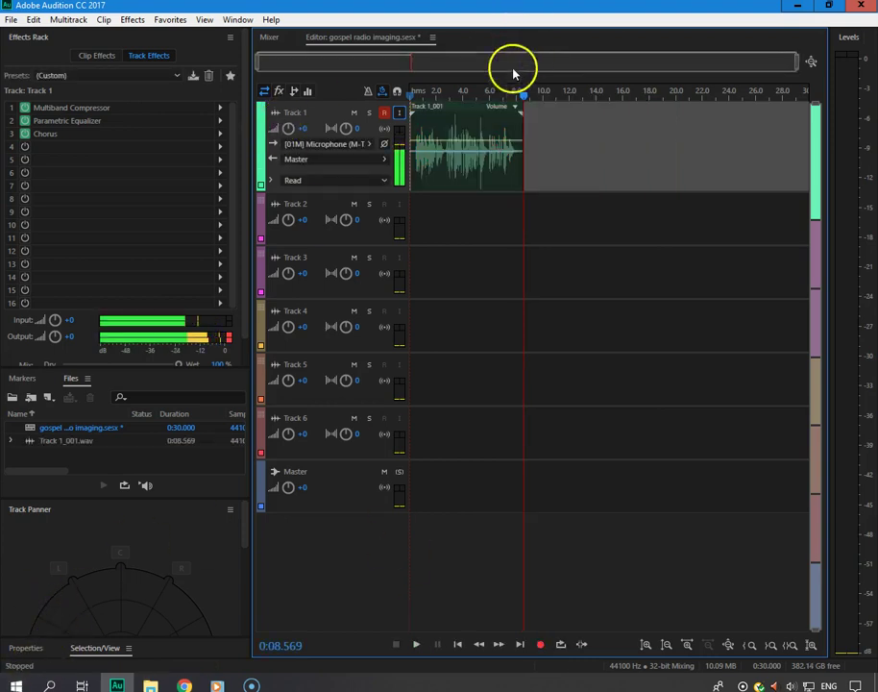
pyautogui.moveTo(484, 93); pyautogui.dragTo(227, 91)
# - Play the recording with the Multiband Compressor, Parametric Equalizer and Chorus bypassed, and again with only the Chorus enabled
pyautogui.click(24, 108)
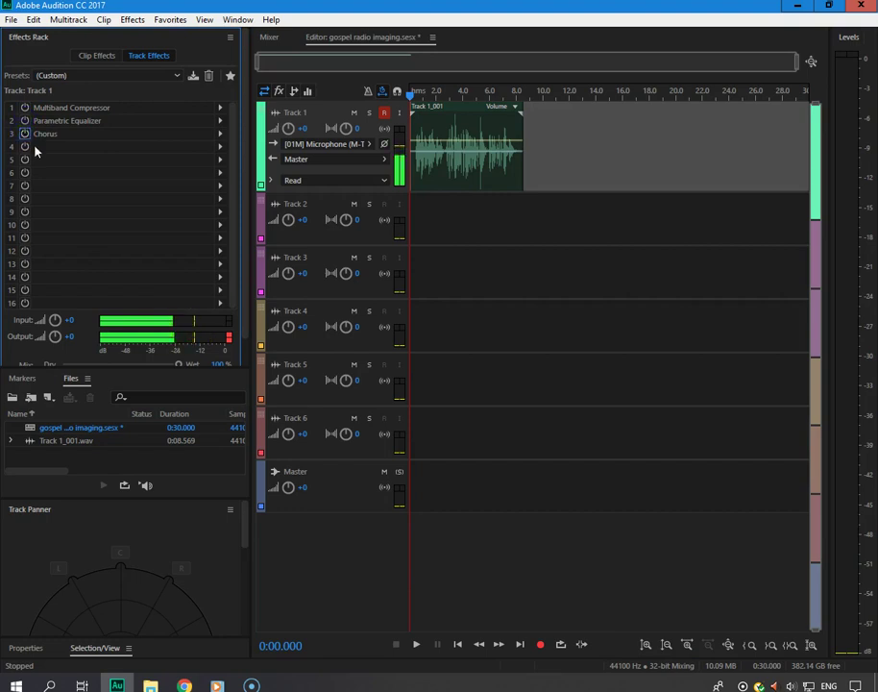
pyautogui.press('space')
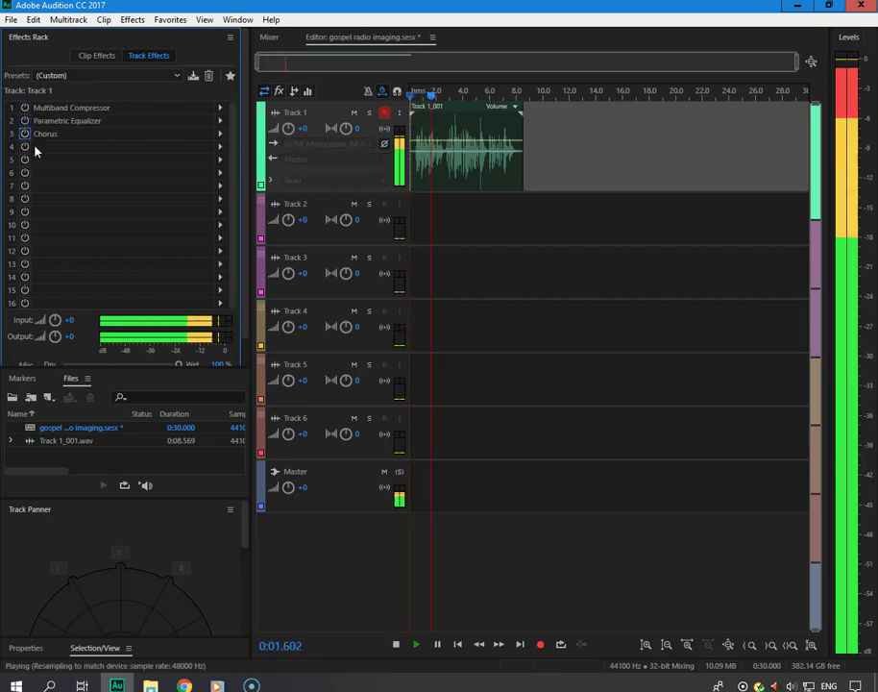
pyautogui.click(47, 149)
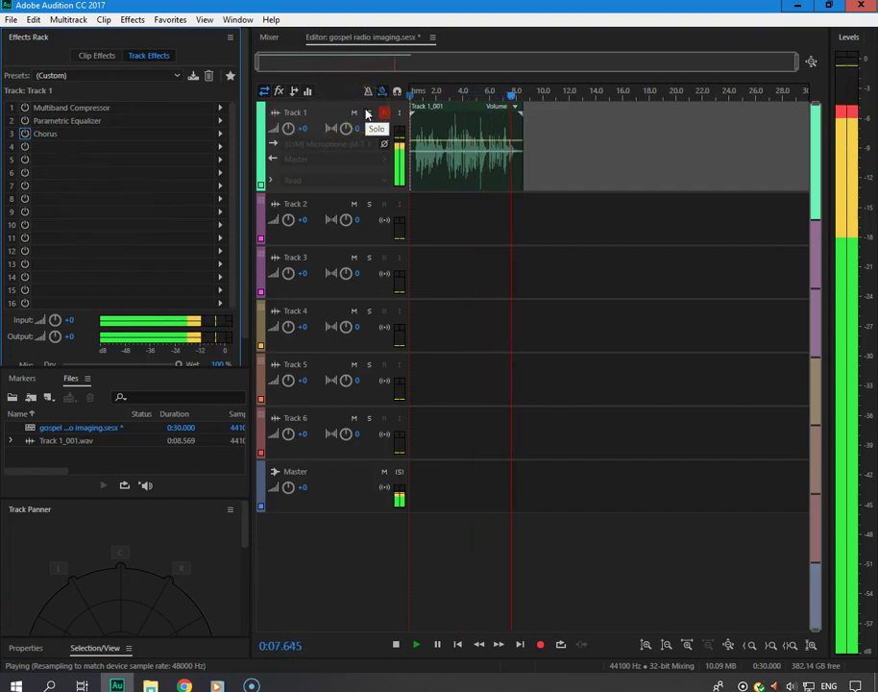
pyautogui.press('space')
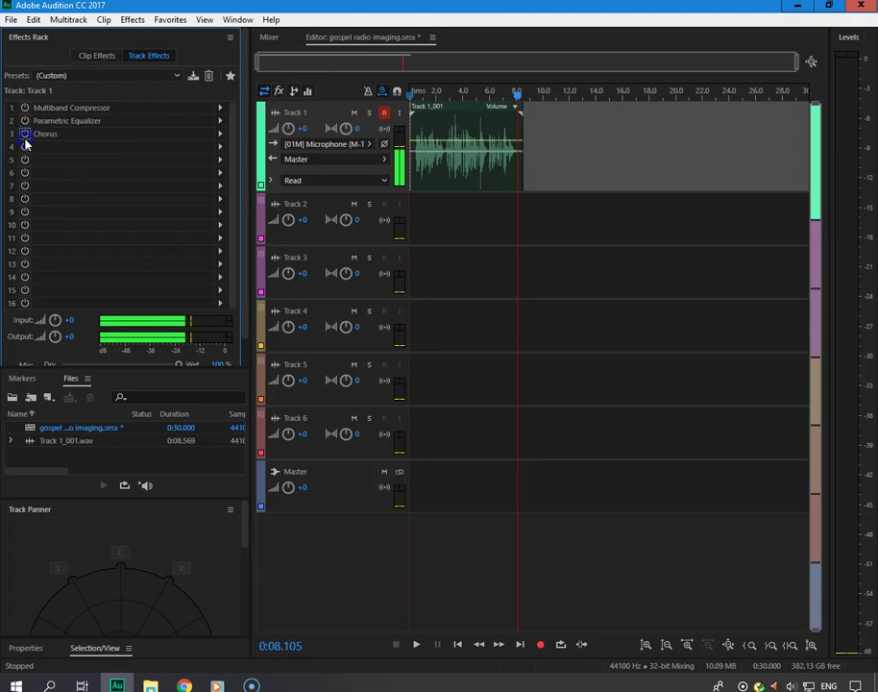
pyautogui.click(415, 94)
pyautogui.press('space')
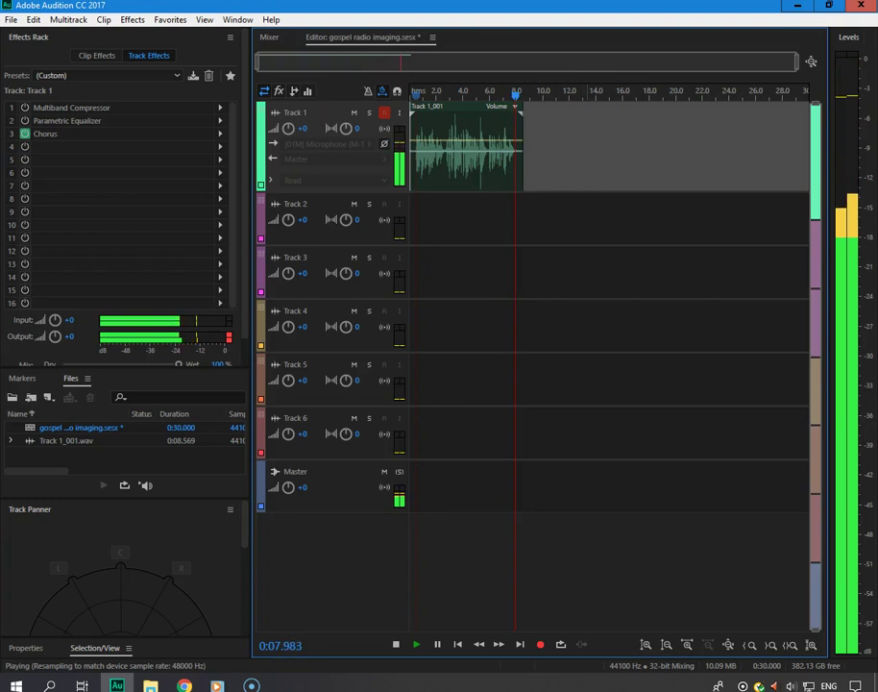
pyautogui.press('space')
# - Re-enable all three Track 1 effects and play the recording from the beginning
pyautogui.click(435, 97)
pyautogui.press('space')
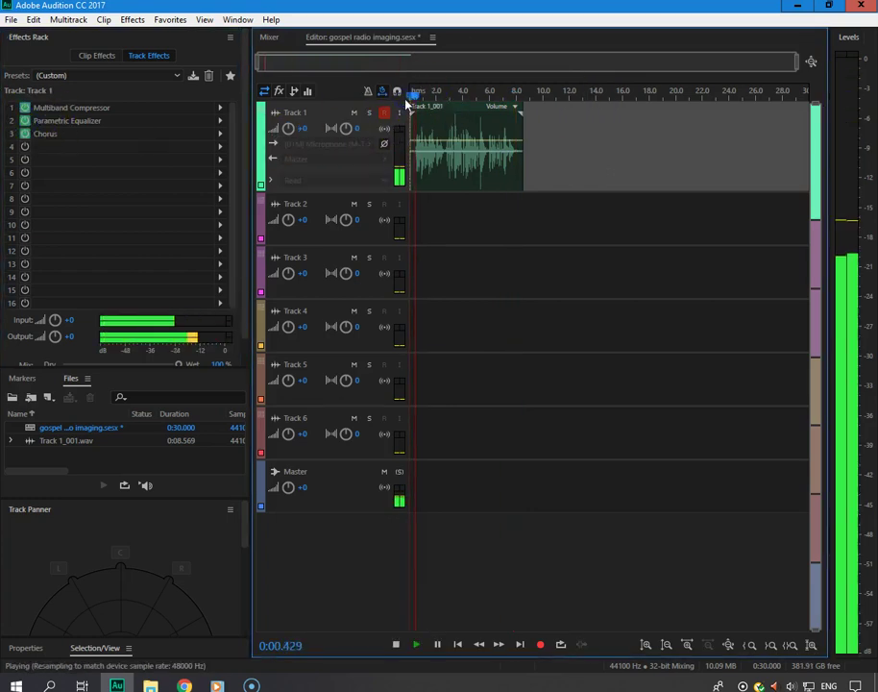
pyautogui.moveTo(796, 62); pyautogui.dragTo(563, 102)
pyautogui.click(579, 147)
pyautogui.click(607, 170)
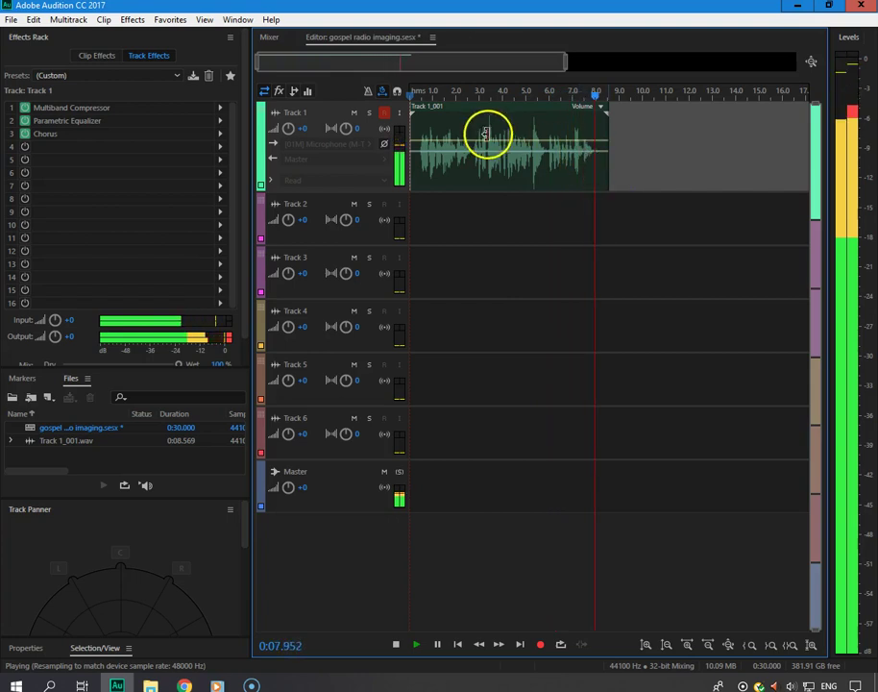
# - Capture a noise print from the silent opening of the Track 1 clip and apply Noise Reduction at 50% and 16 dB to the whole file
pyautogui.doubleClick(485, 132)
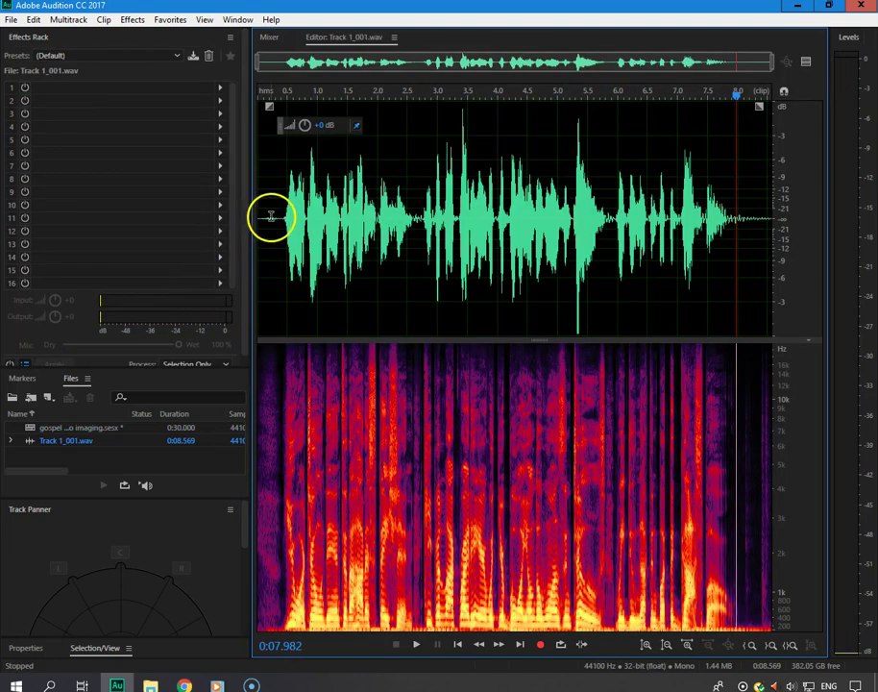
pyautogui.moveTo(271, 217); pyautogui.dragTo(196, 206)
pyautogui.click(132, 19)
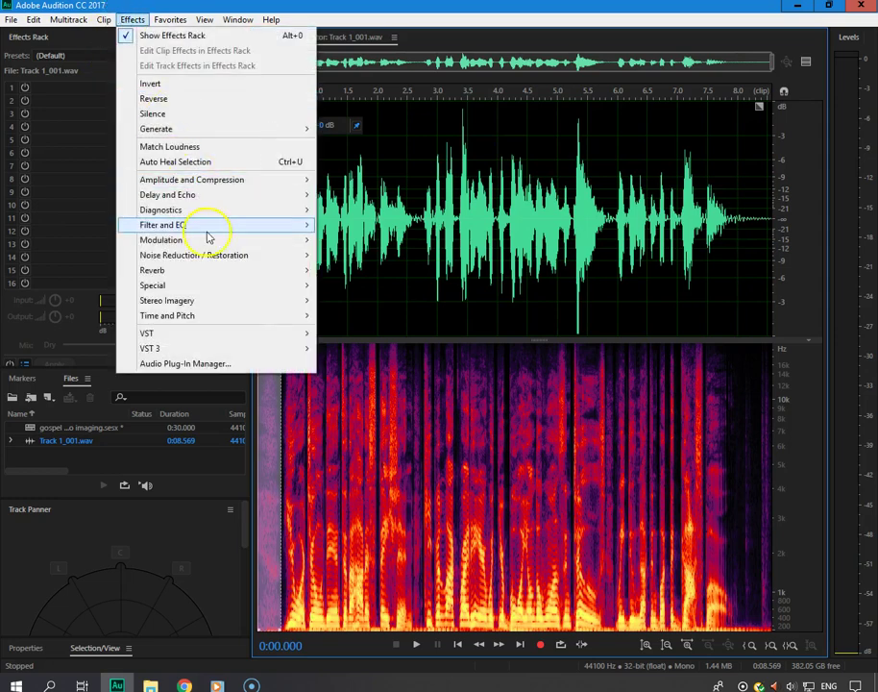
pyautogui.moveTo(215, 255)
pyautogui.click(347, 272)
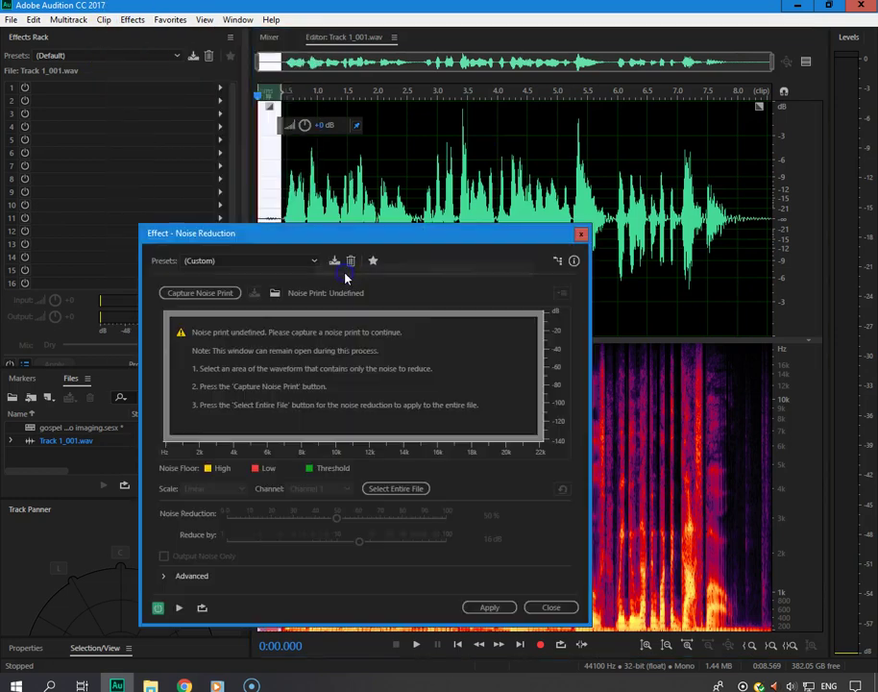
pyautogui.click(206, 296)
pyautogui.doubleClick(730, 204)
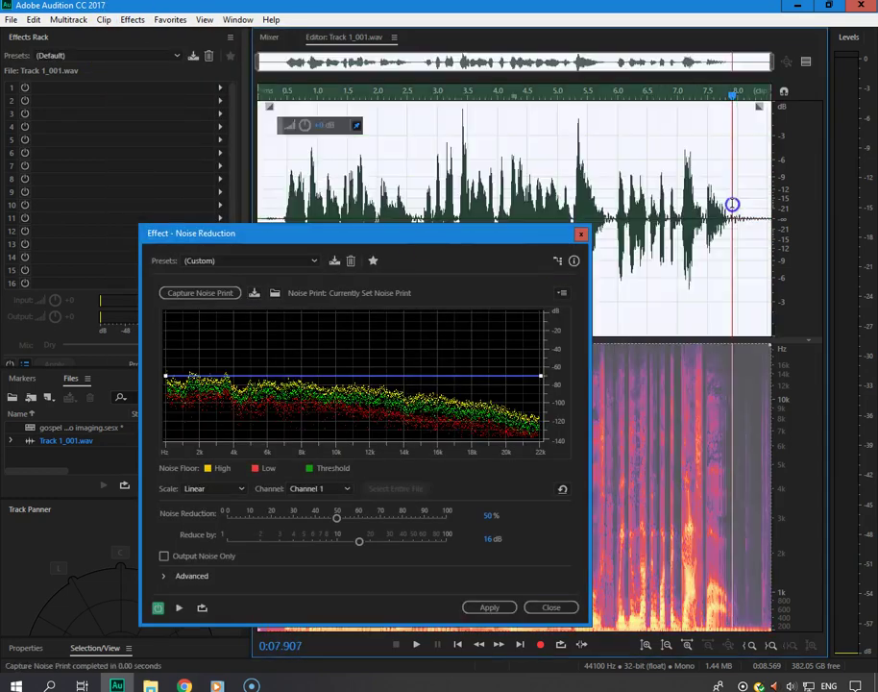
pyautogui.click(487, 607)
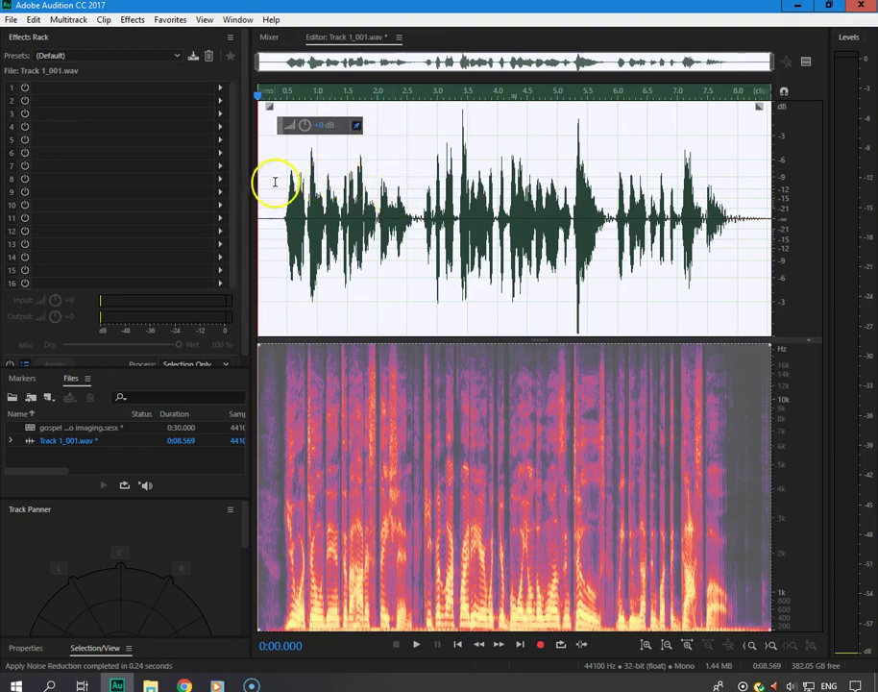
# - Play the denoised recording in the waveform view, and again in the multitrack session with the track effects
pyautogui.click(275, 182)
pyautogui.press('space')
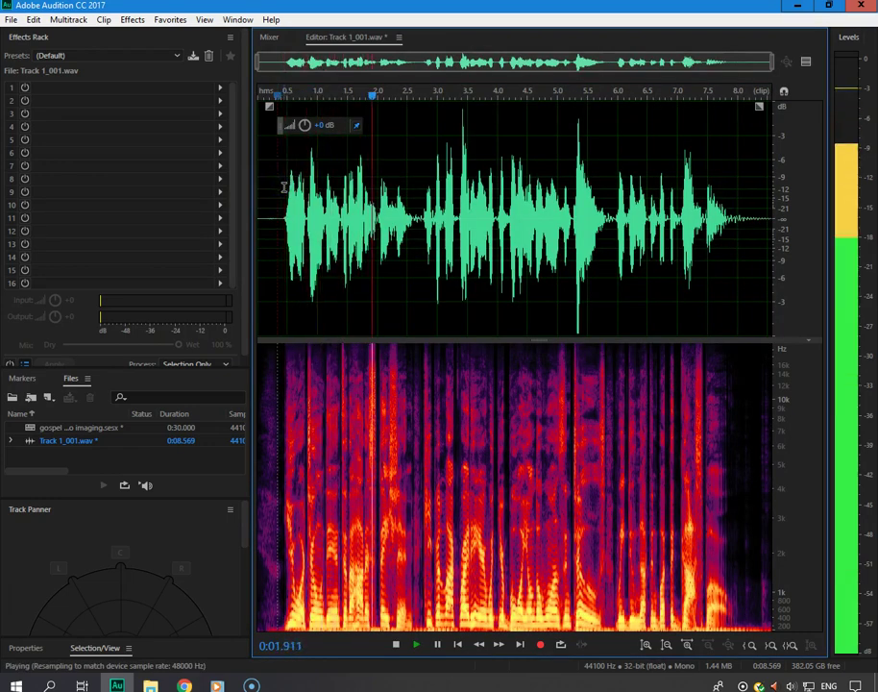
pyautogui.press('space')
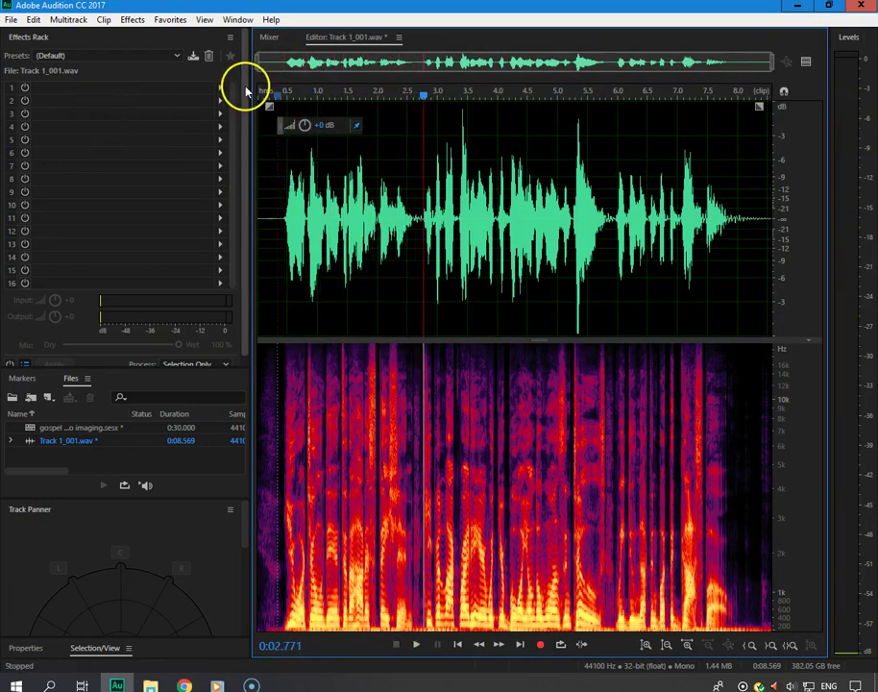
pyautogui.press('0')
pyautogui.click(420, 95)
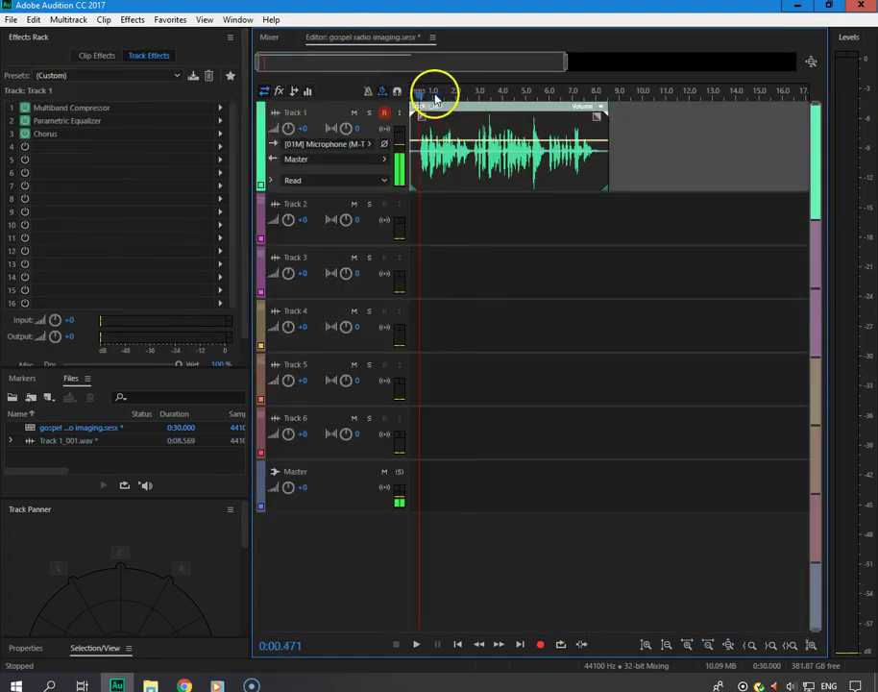
pyautogui.press('space')
# - Trim the silence from the start and end of the Track 1 clip, with a short fade at each end
pyautogui.moveTo(414, 129); pyautogui.dragTo(420, 130)
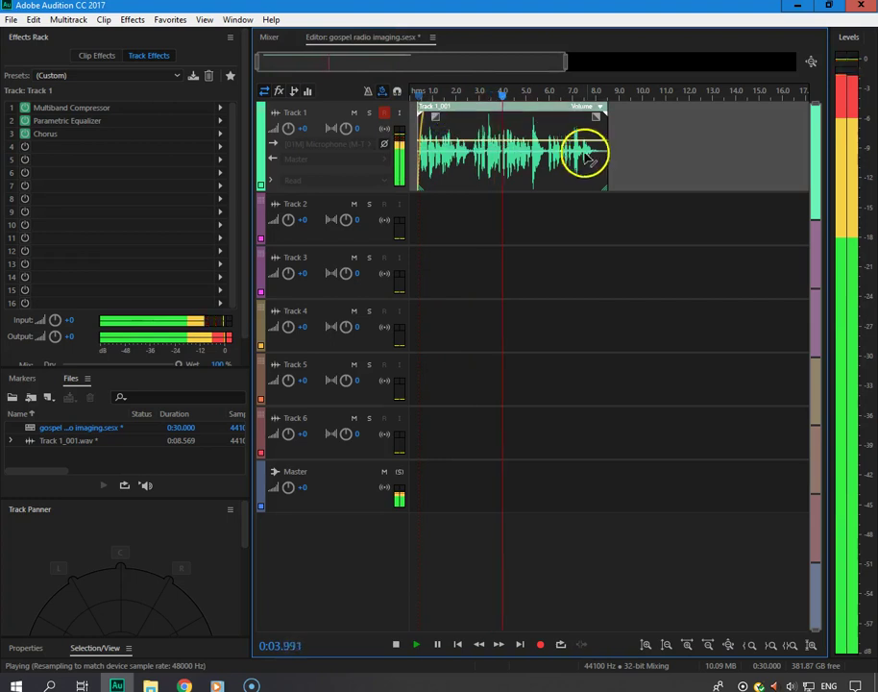
pyautogui.moveTo(607, 136); pyautogui.dragTo(585, 121)
pyautogui.click(589, 160)
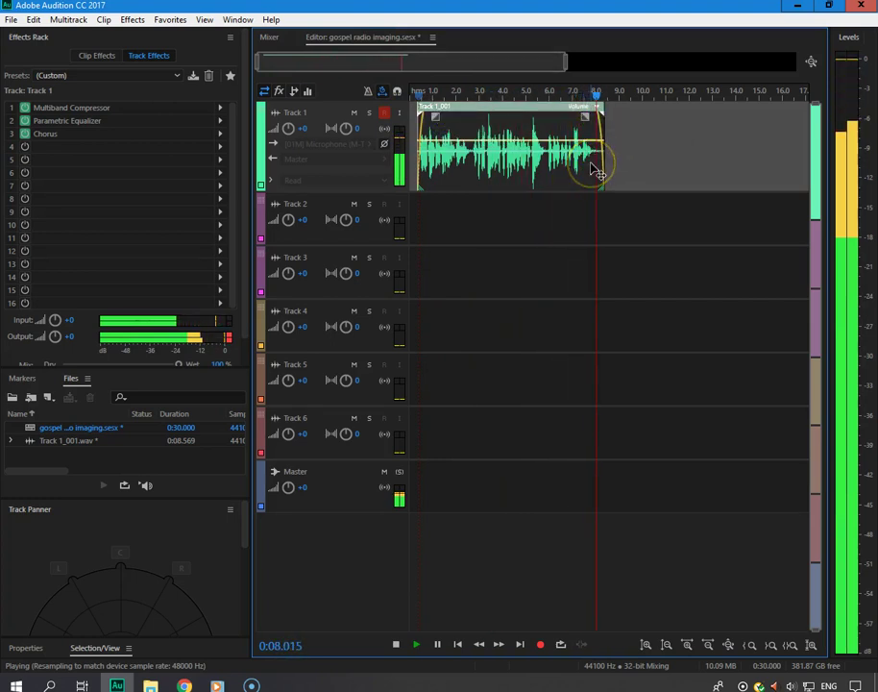
# - Apply the Hard Limit to -0.1 dB favorite to the Track 1 recording in the waveform view
pyautogui.click(462, 132)
pyautogui.press('space')
pyautogui.doubleClick(462, 132)
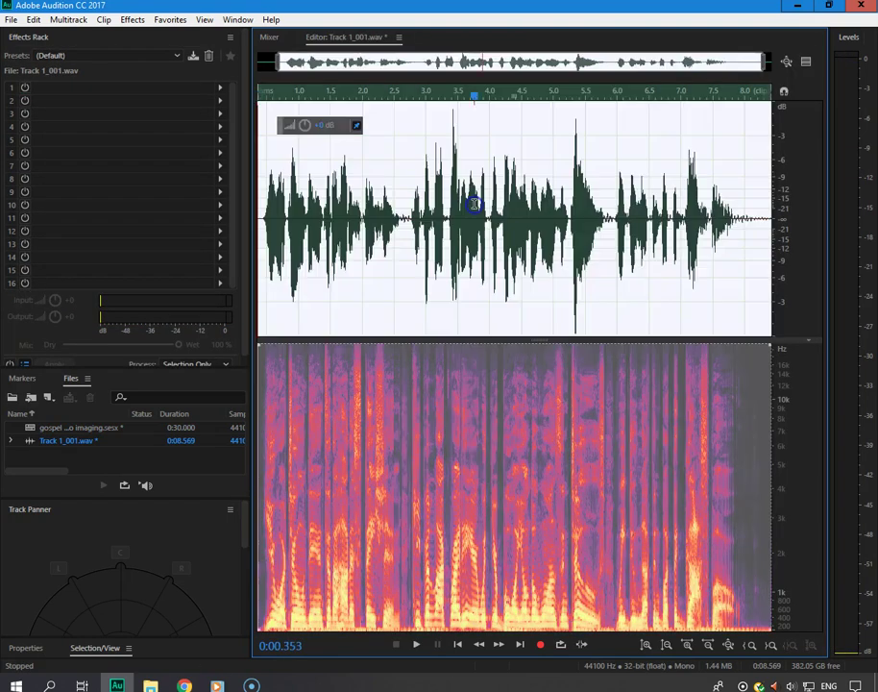
pyautogui.click(169, 19)
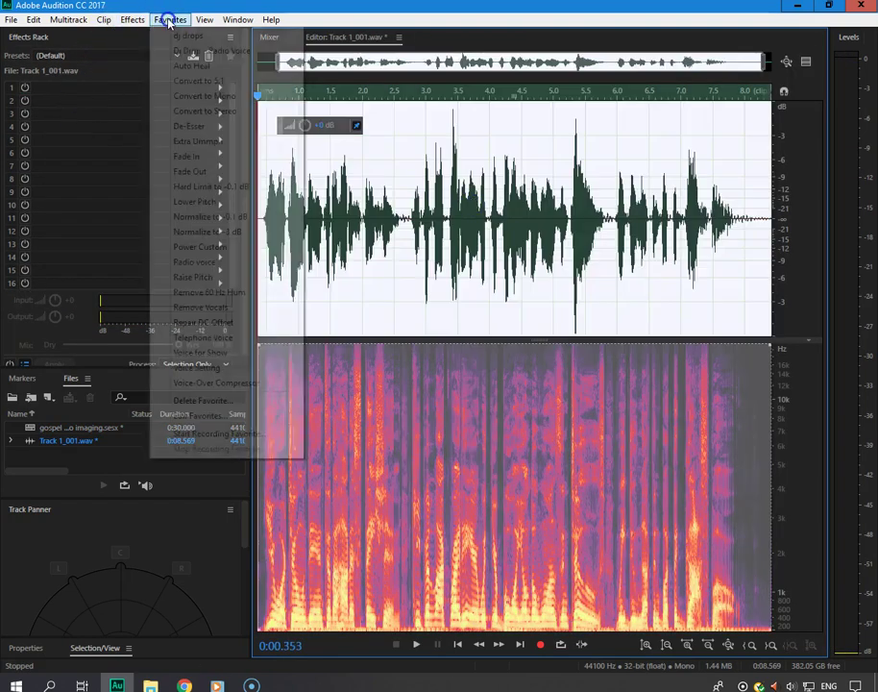
pyautogui.click(235, 186)
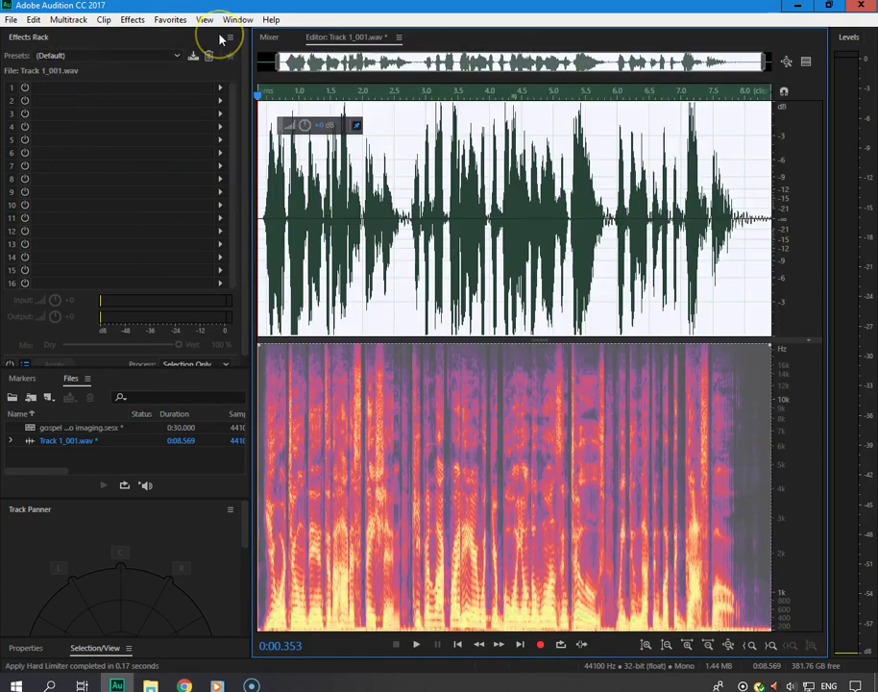
# - Return to the multitrack session and play the first few seconds of the limited voice clip
pyautogui.press('0')
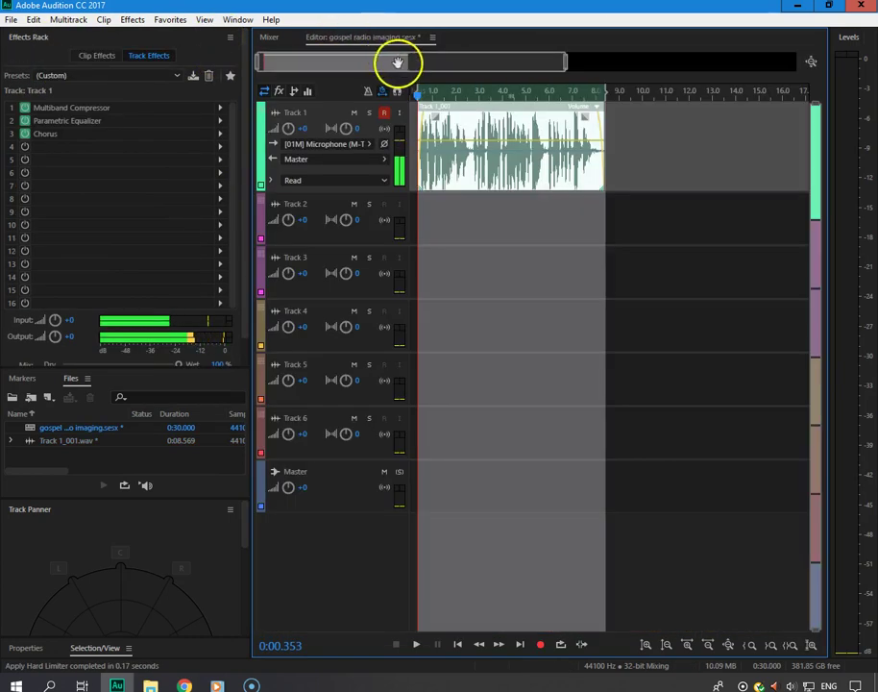
pyautogui.press('space')
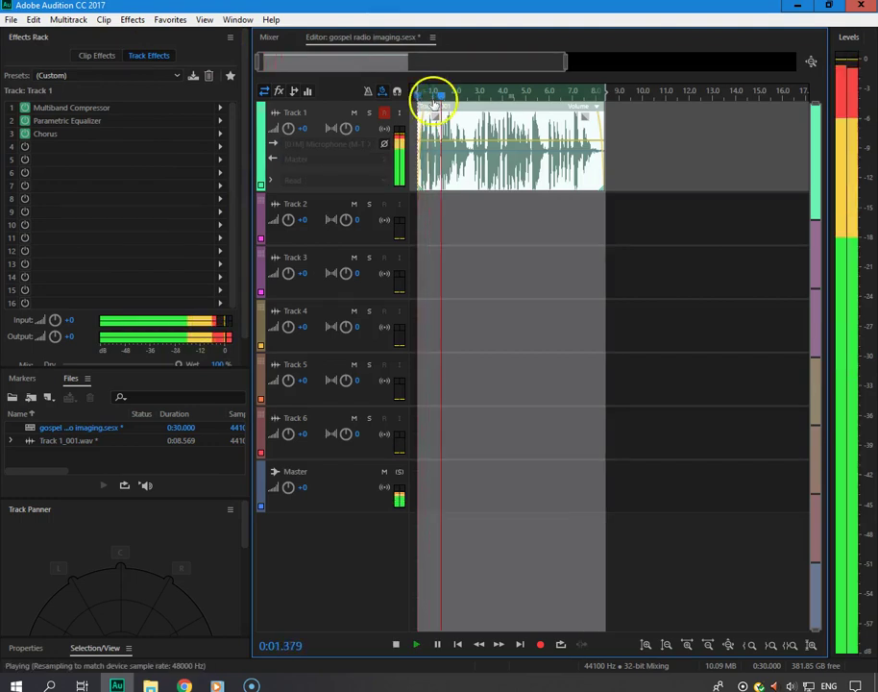
pyautogui.press('space')
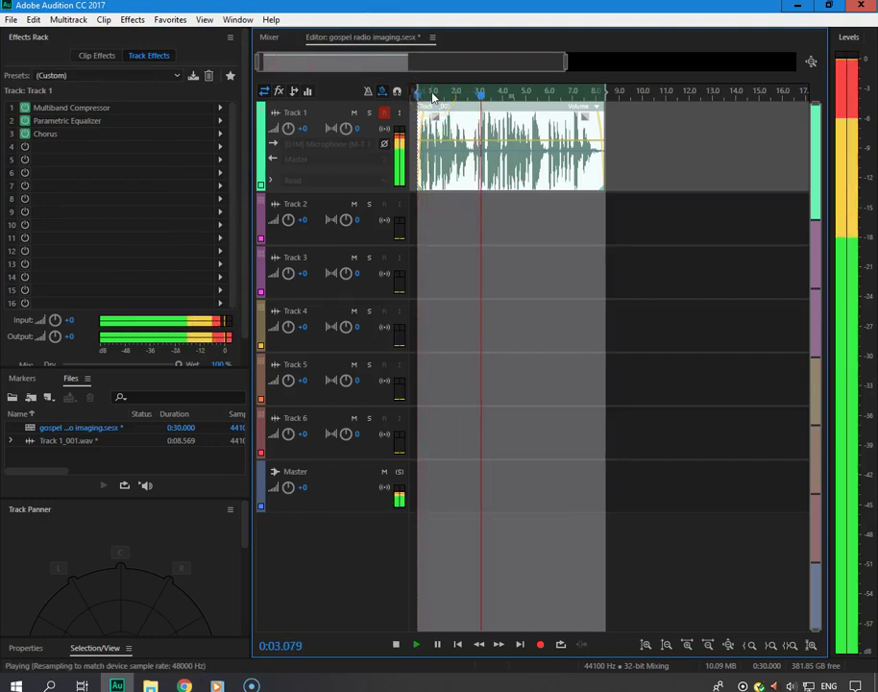
# - Clear the time selection, copy the Track 1 voice clip onto Track 2 and convert it to a unique copy
pyautogui.rightClick(450, 93)
pyautogui.click(468, 149)
pyautogui.click(465, 135)
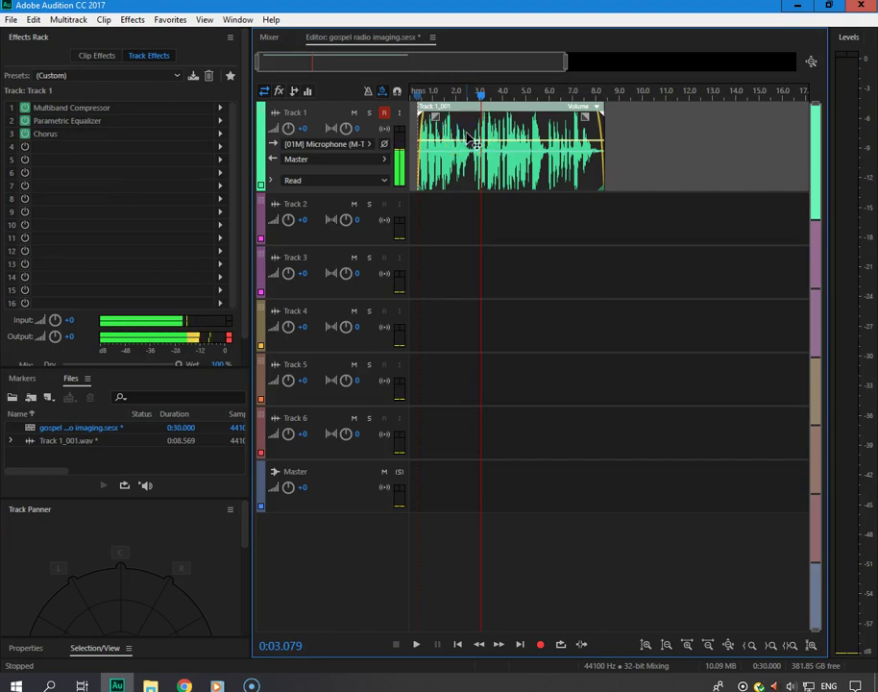
pyautogui.moveTo(471, 139); pyautogui.dragTo(472, 219)
pyautogui.rightClick(471, 219)
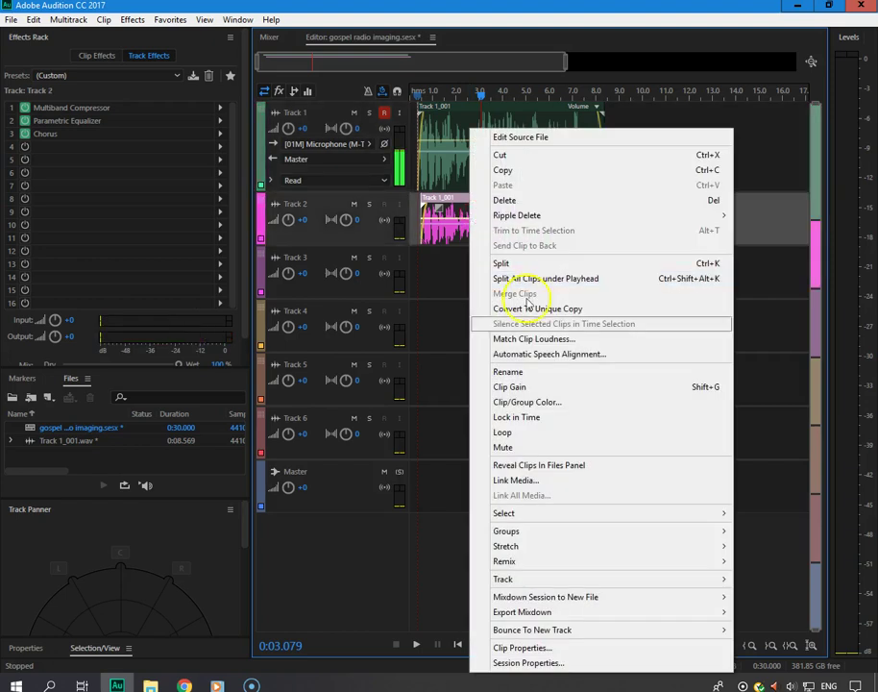
pyautogui.click(556, 308)
# - Play both voice tracks together and nudge the Track 2 clip slightly earlier to tighten its offset from Track 1
pyautogui.moveTo(563, 62); pyautogui.dragTo(426, 87)
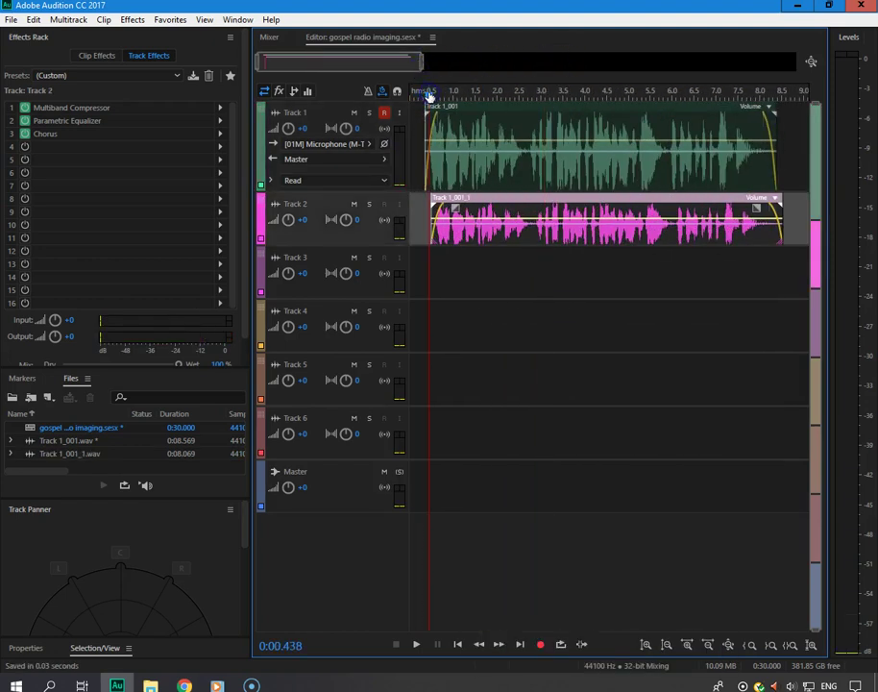
pyautogui.press('space')
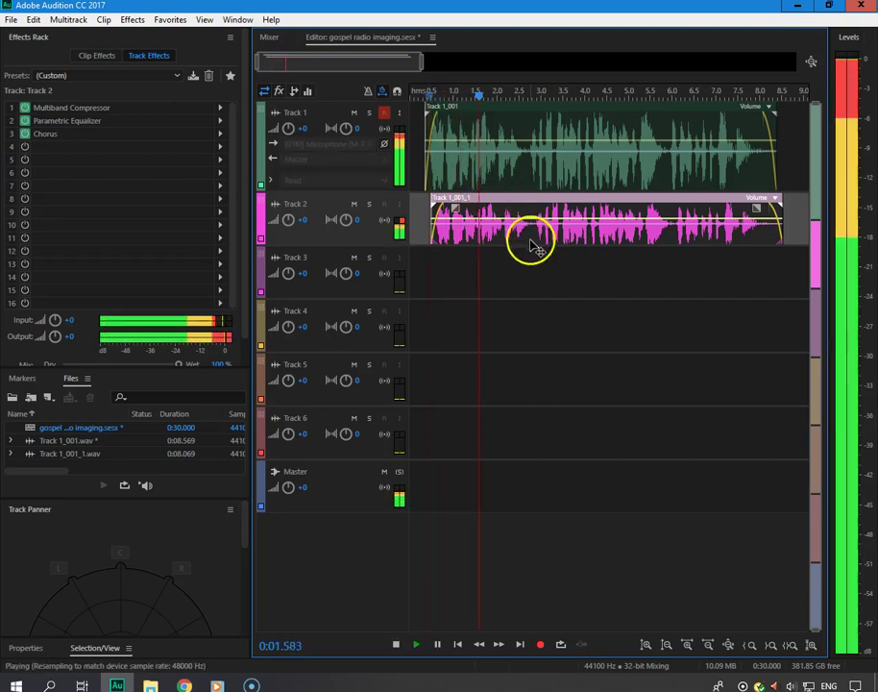
pyautogui.press('space')
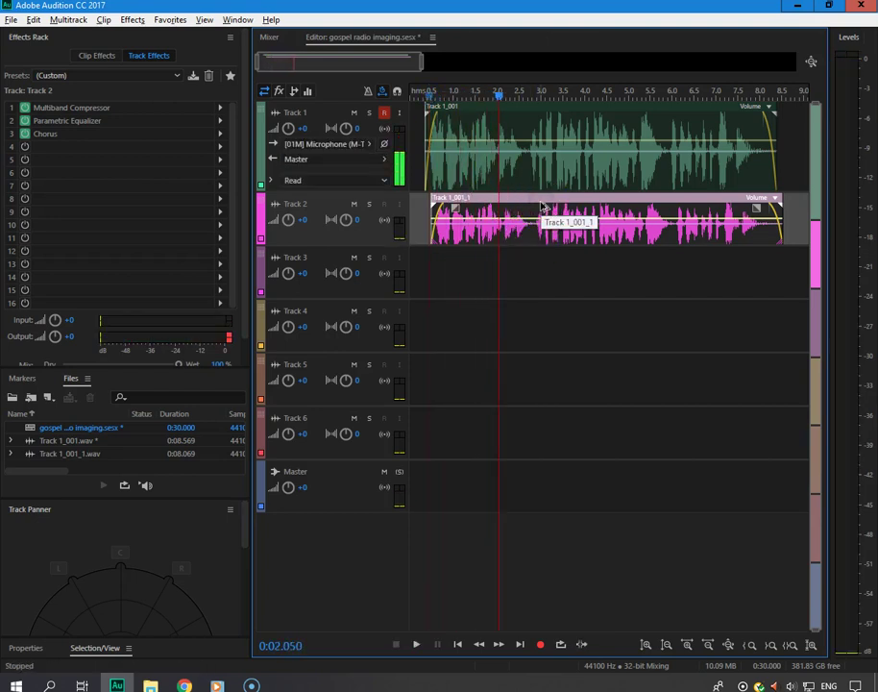
pyautogui.press('space')
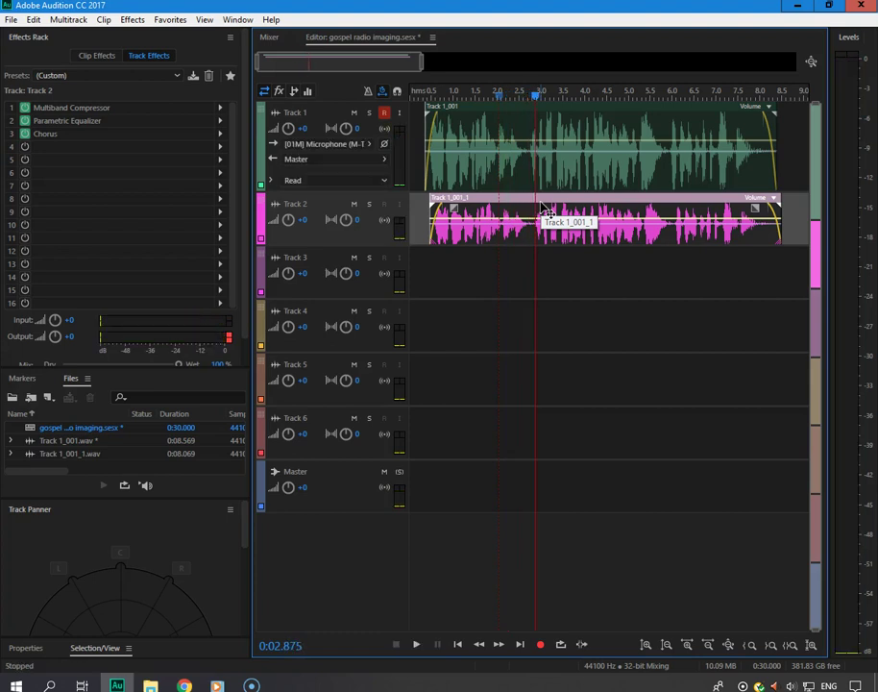
pyautogui.hotkey('alt', ',')
pyautogui.press('space')
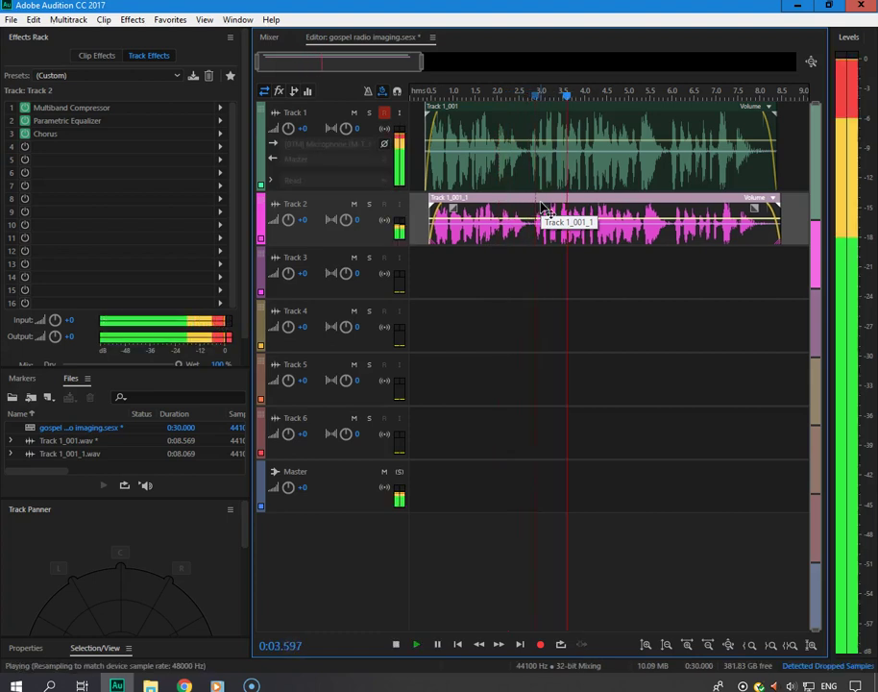
# - Apply the Power Custom favorite to the whole Track 2 voice clip in the waveform view
pyautogui.doubleClick(544, 212)
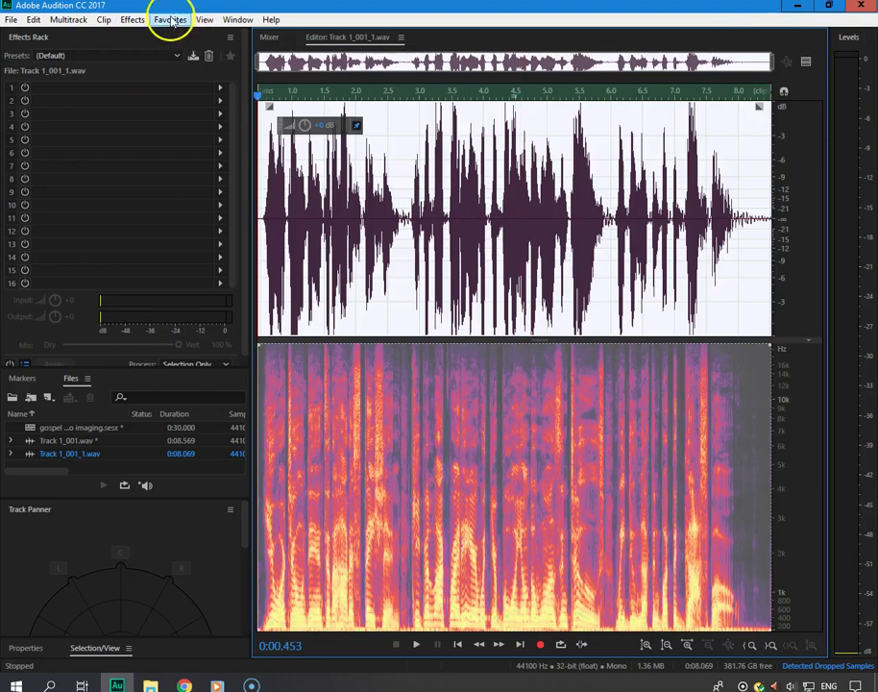
pyautogui.click(171, 21)
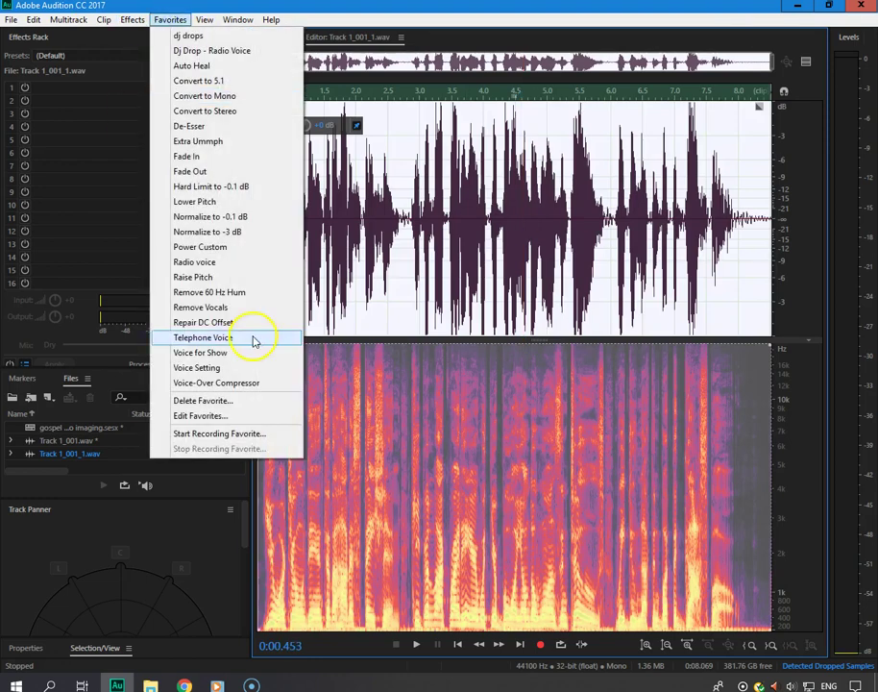
pyautogui.click(237, 251)
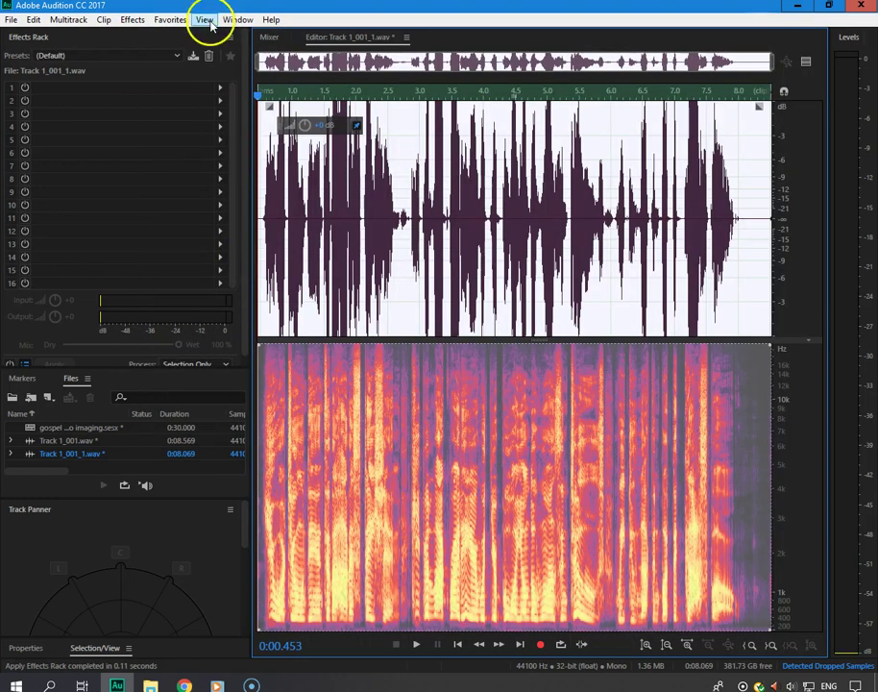
# - Apply the Normalize to -0.1 dB favorite to the Track 2 voice clip and return to the multitrack session
pyautogui.click(171, 19)
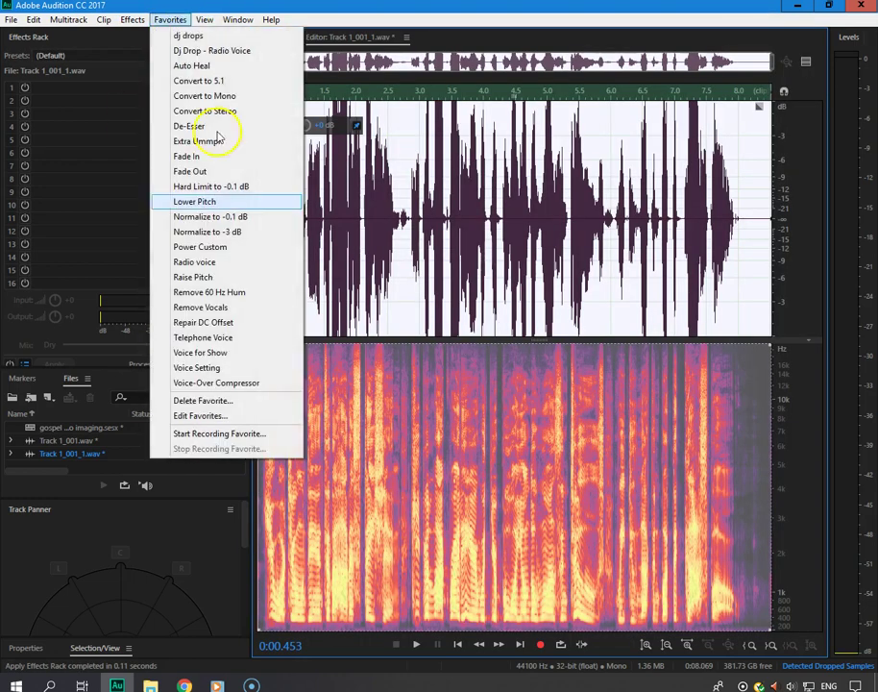
pyautogui.click(235, 217)
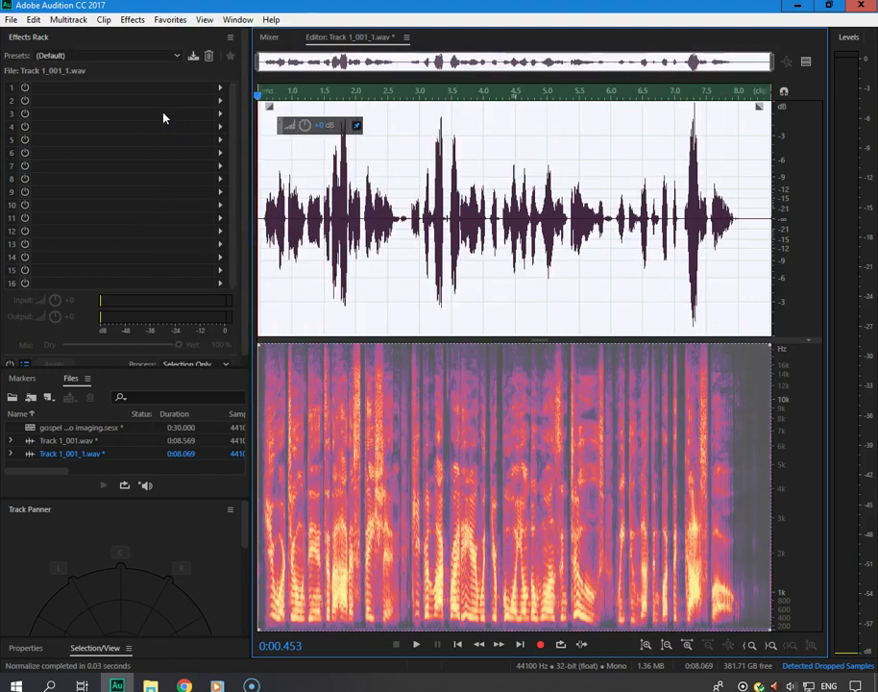
pyautogui.press('0')
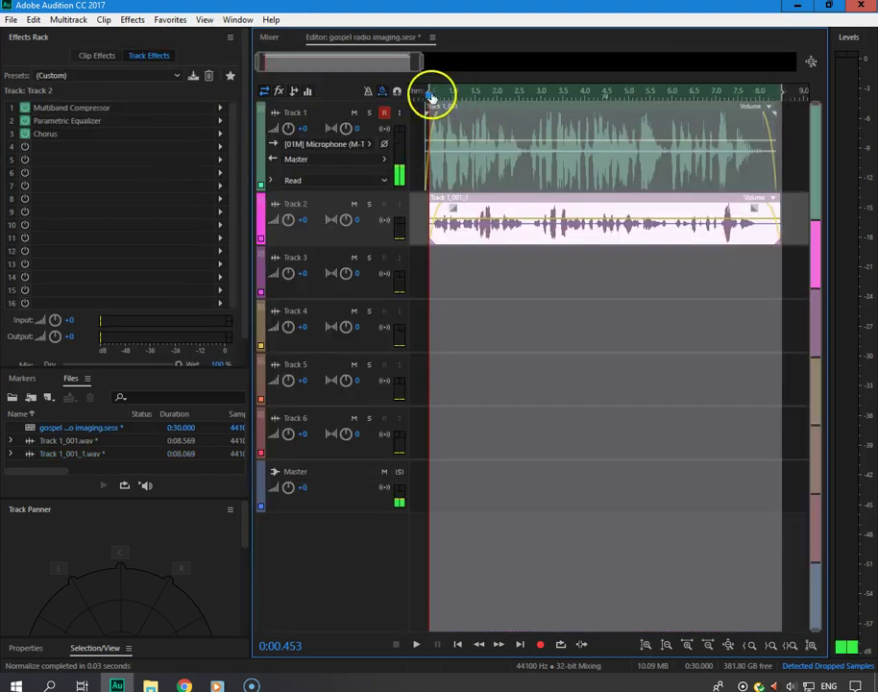
# - Play both voice tracks together, then stop playback and clear the time selection
pyautogui.press('space')
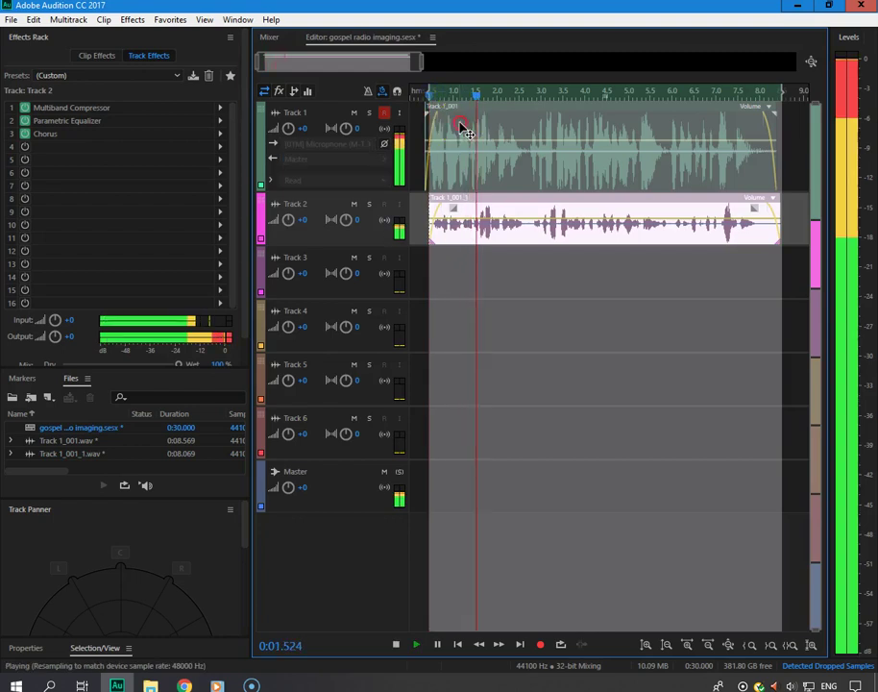
pyautogui.rightClick(461, 128)
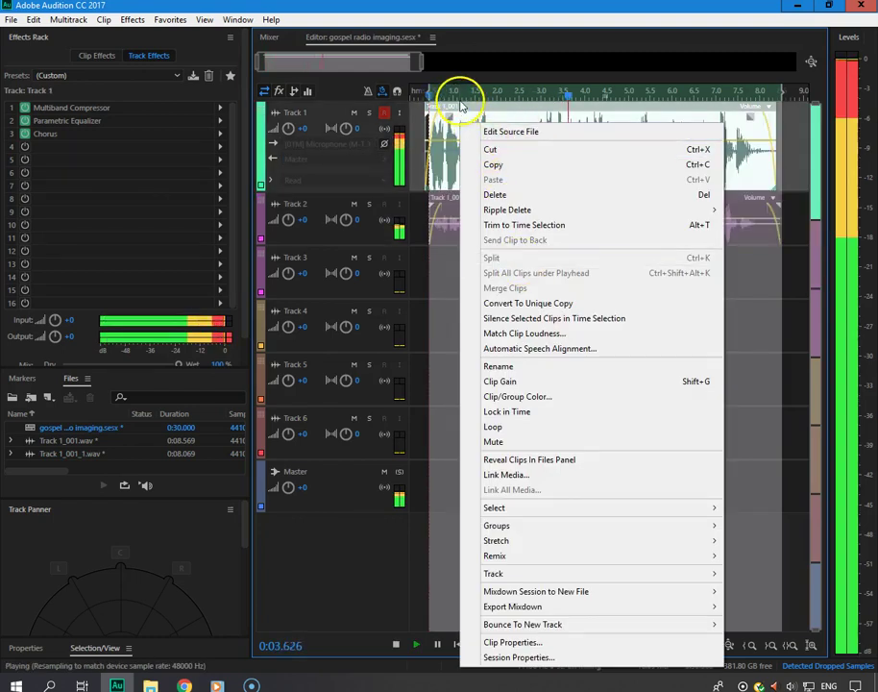
pyautogui.click(458, 95)
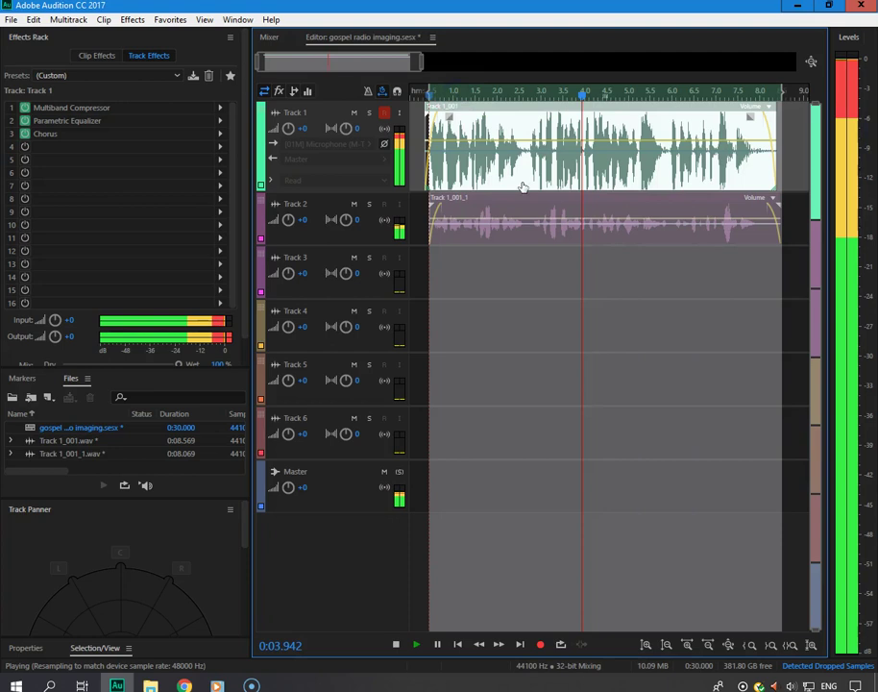
pyautogui.press('space')
pyautogui.rightClick(457, 92)
pyautogui.click(506, 149)
# - Play the Track 1 and Track 2 voices together from the start of the clips through to their end
pyautogui.click(428, 96)
pyautogui.press('space')
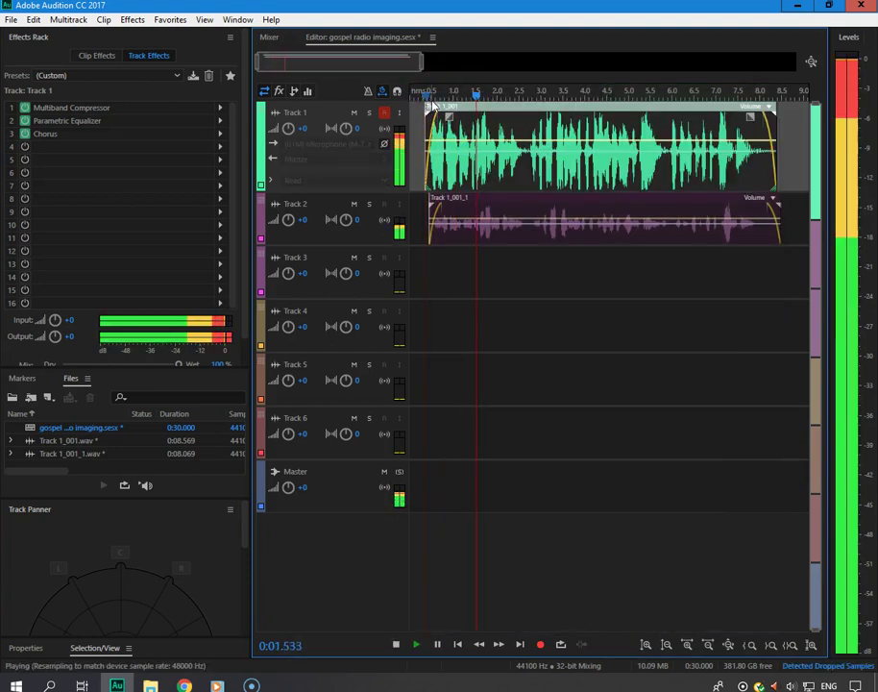
pyautogui.press('space')
pyautogui.click(559, 221)
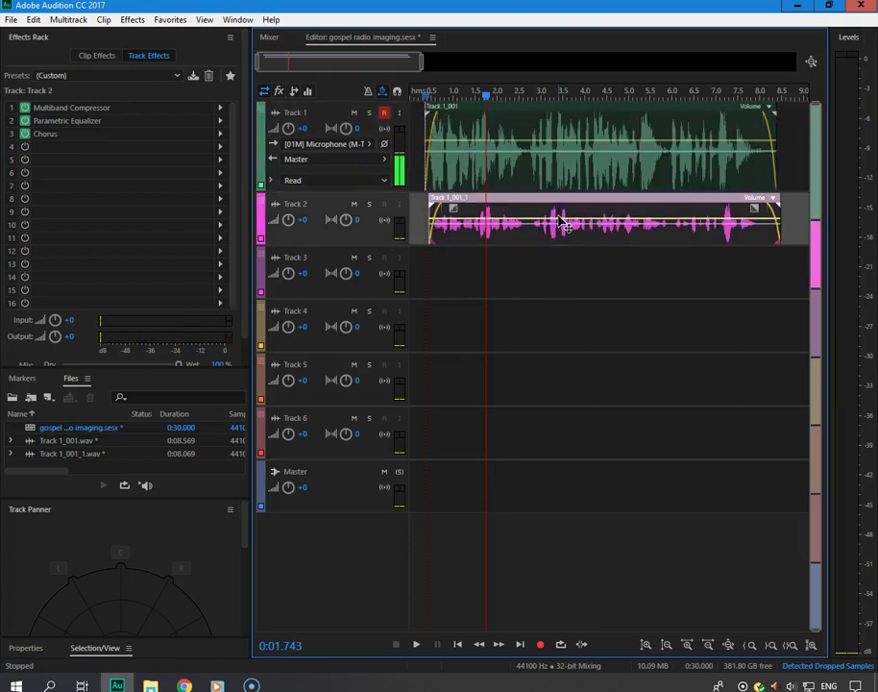
pyautogui.press('space')
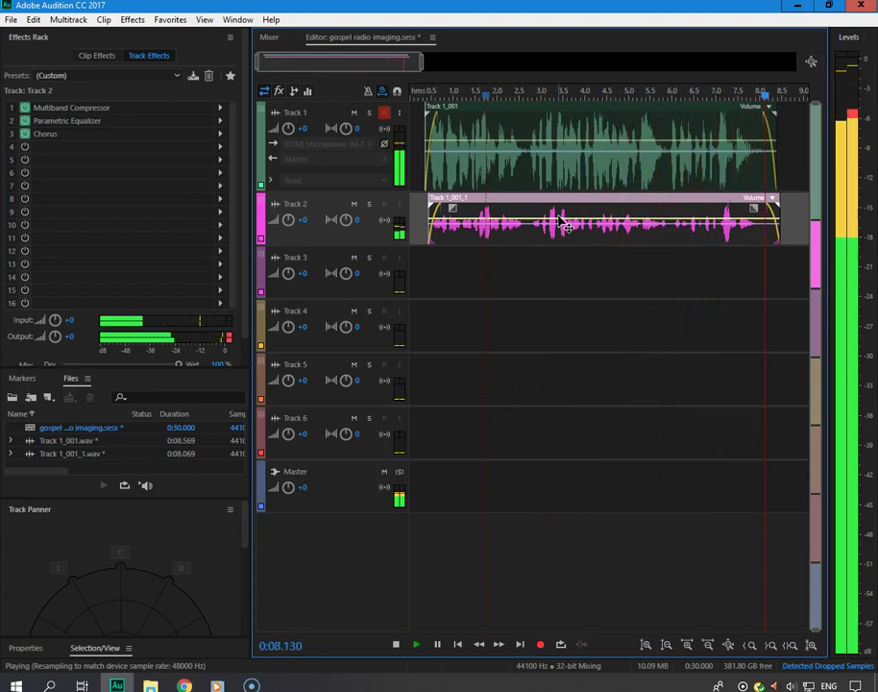
pyautogui.press('space')
# - Open the Track 1 voice clip in the waveform view and copy its opening syllable, about 0.08 s long
pyautogui.click(471, 136)
pyautogui.doubleClick(479, 144)
pyautogui.press('space')
pyautogui.press('space')
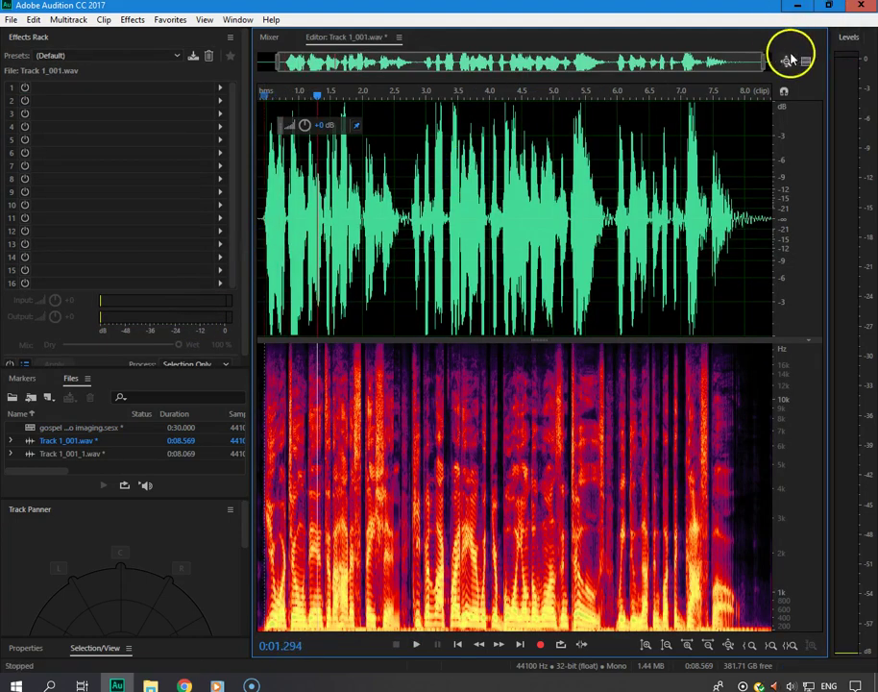
pyautogui.moveTo(763, 63); pyautogui.dragTo(445, 74)
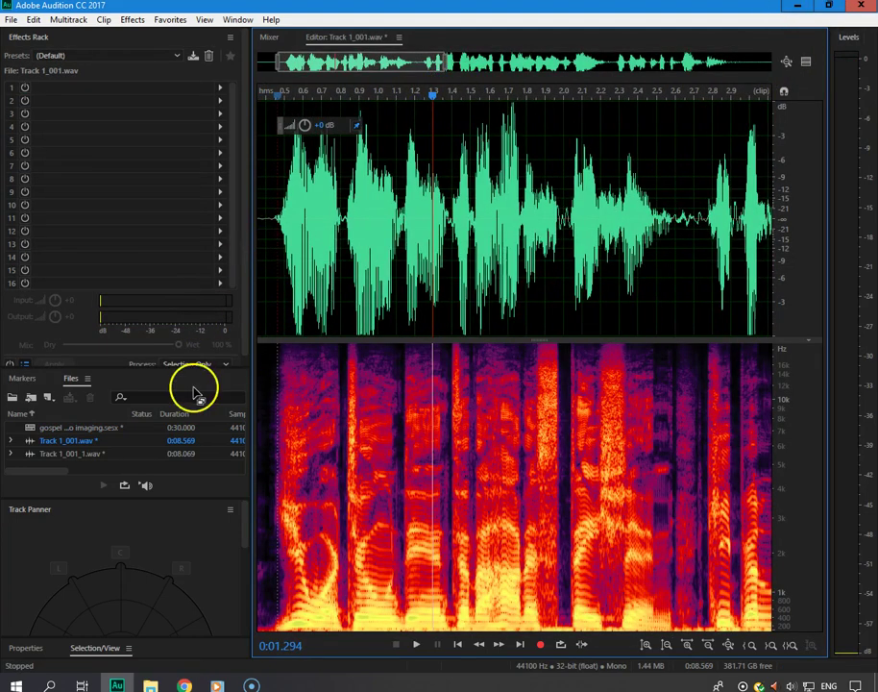
pyautogui.moveTo(283, 219); pyautogui.dragTo(296, 226)
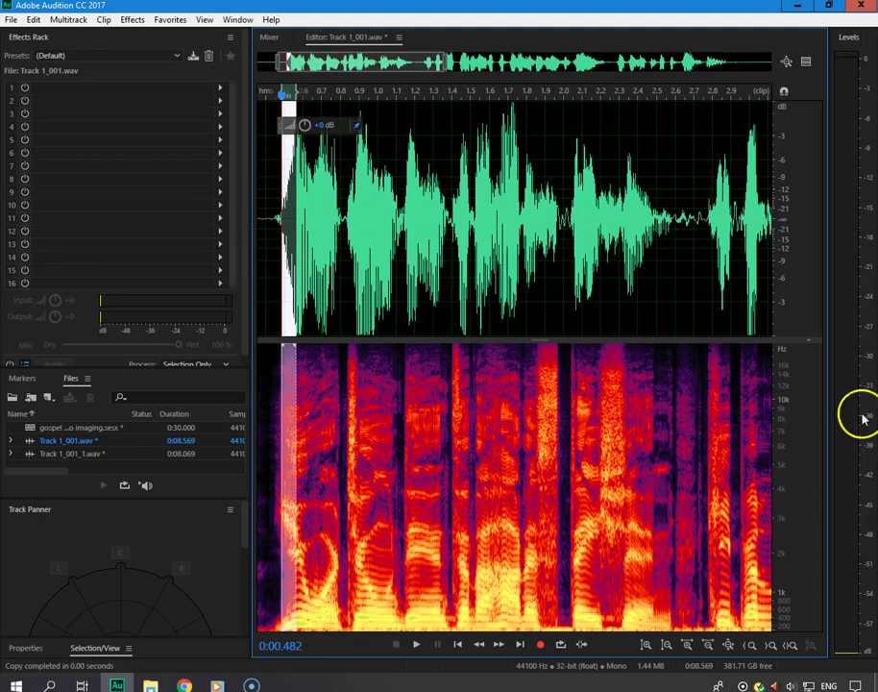
# - Paste the copied syllable twice at the start of the first word to create a stutter
pyautogui.click(272, 187)
pyautogui.click(284, 200)
pyautogui.hotkey('ctrl', 'v')
pyautogui.click(262, 204)
pyautogui.click(284, 205)
pyautogui.hotkey('ctrl', 'v')
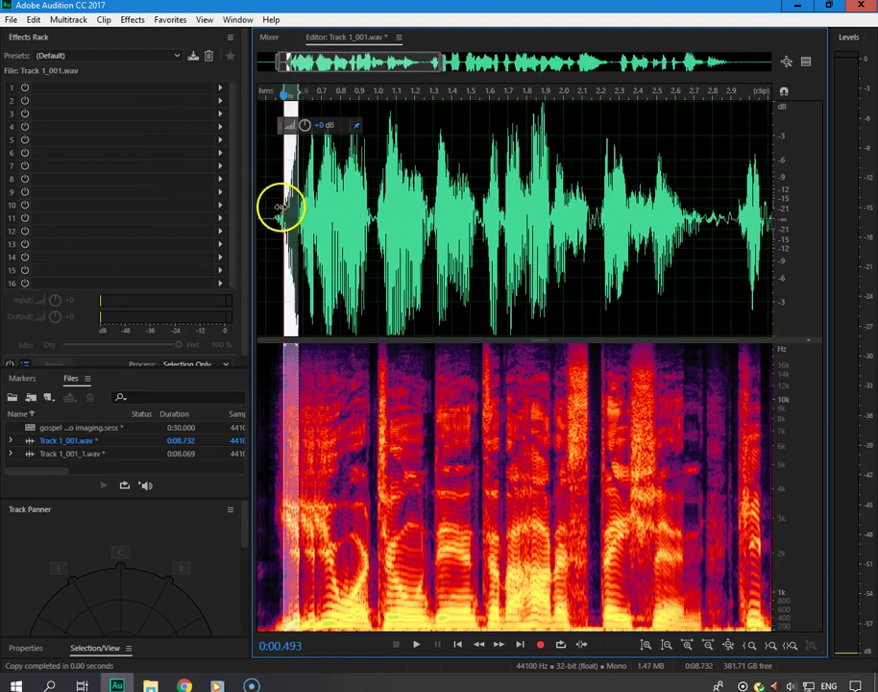
# - Play the opening stutter, paste one more copy of the syllable and play the result
pyautogui.press('space')
pyautogui.press('space')
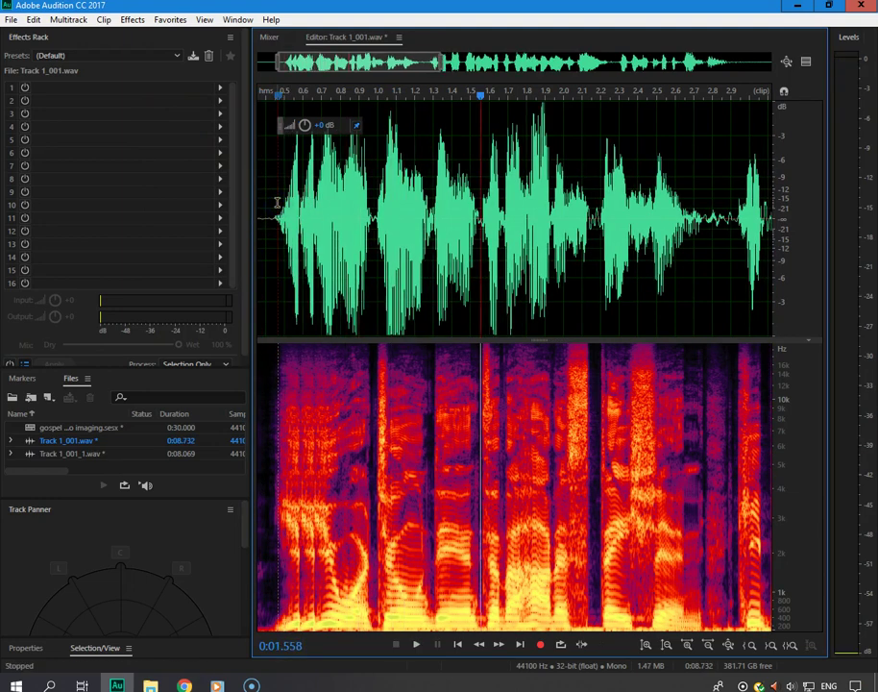
pyautogui.hotkey('ctrl', 'v')
pyautogui.click(274, 192)
# - Return to the multitrack session, play the stuttered voice from the start and mute Track 2
pyautogui.press('space')
pyautogui.press('space')
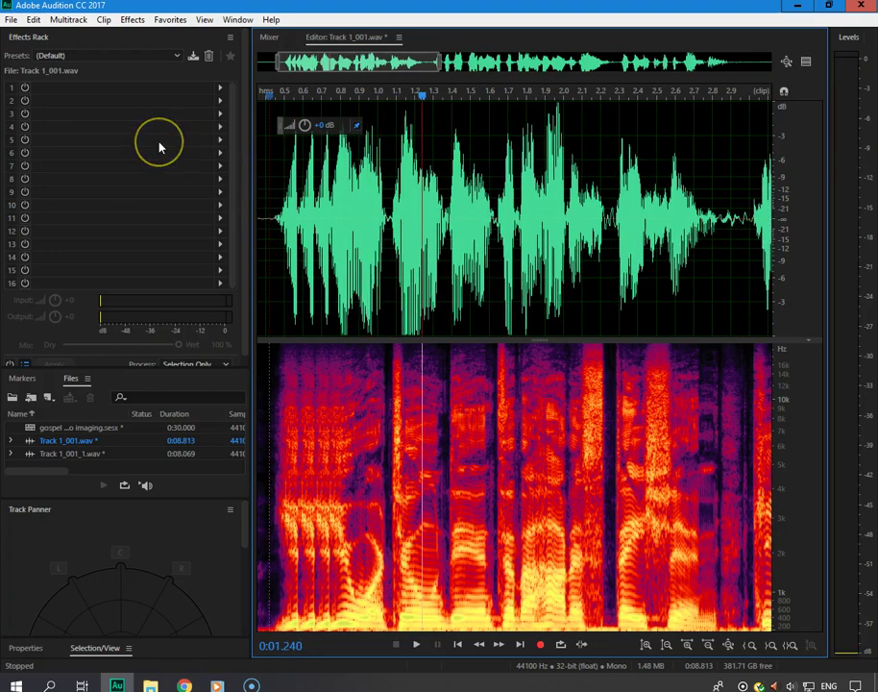
pyautogui.press('0')
pyautogui.click(420, 98)
pyautogui.press('space')
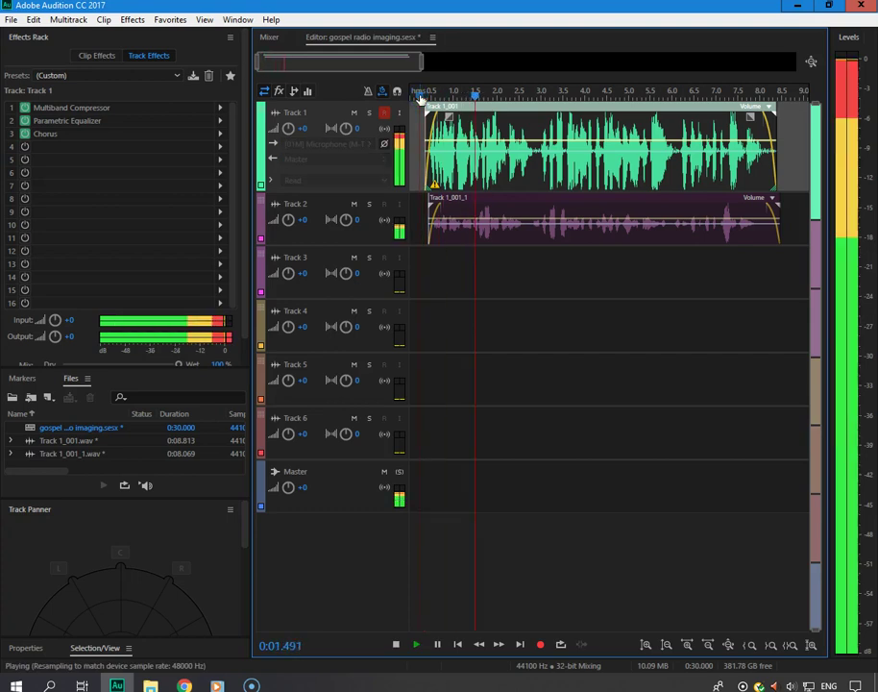
pyautogui.click(353, 204)
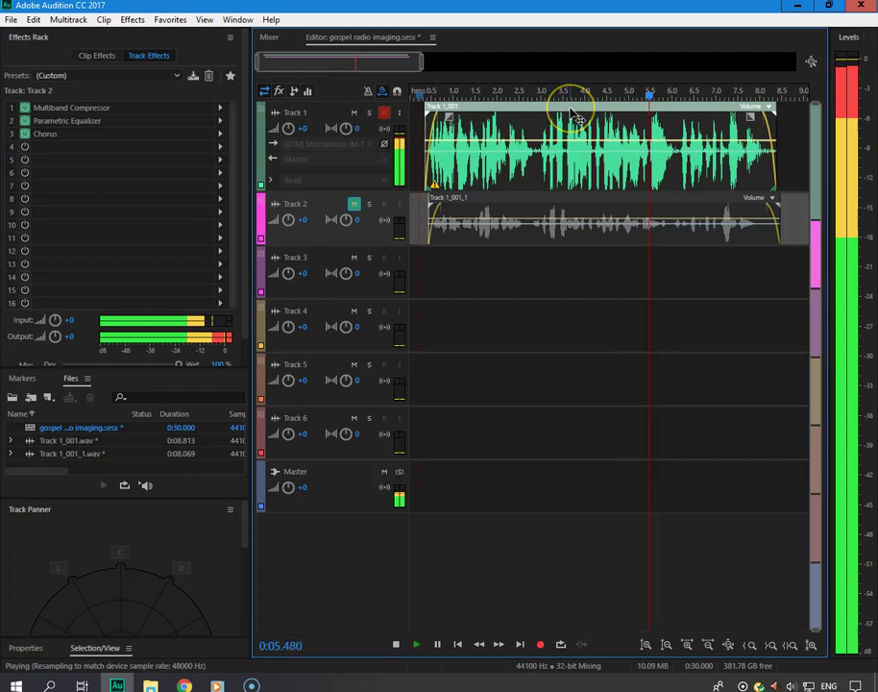
pyautogui.press('space')
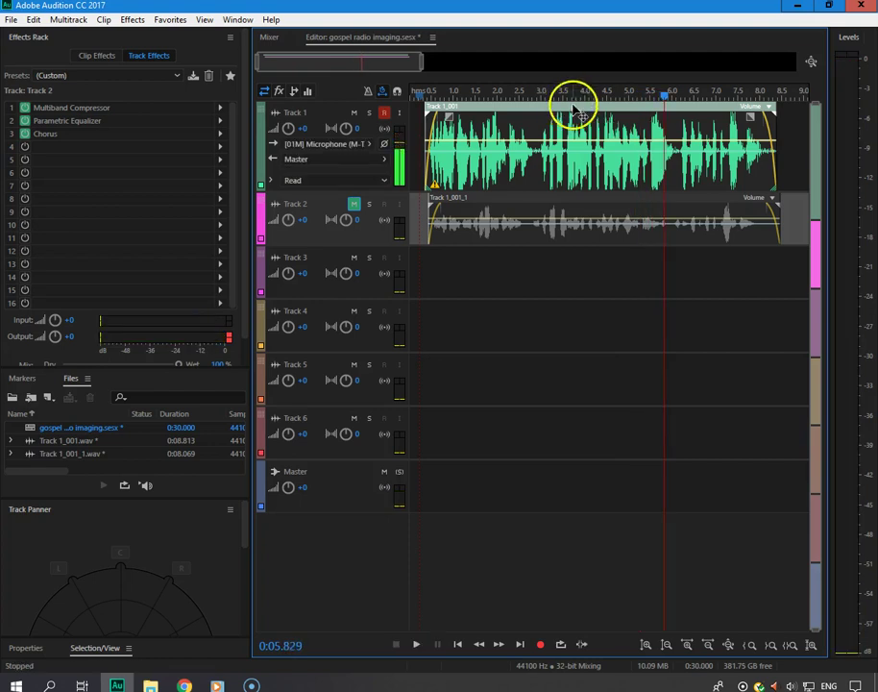
# - Reopen the Track 1 clip in the waveform view, find the word at about 4.44 s and select its first syllable
pyautogui.doubleClick(576, 108)
pyautogui.press('space')
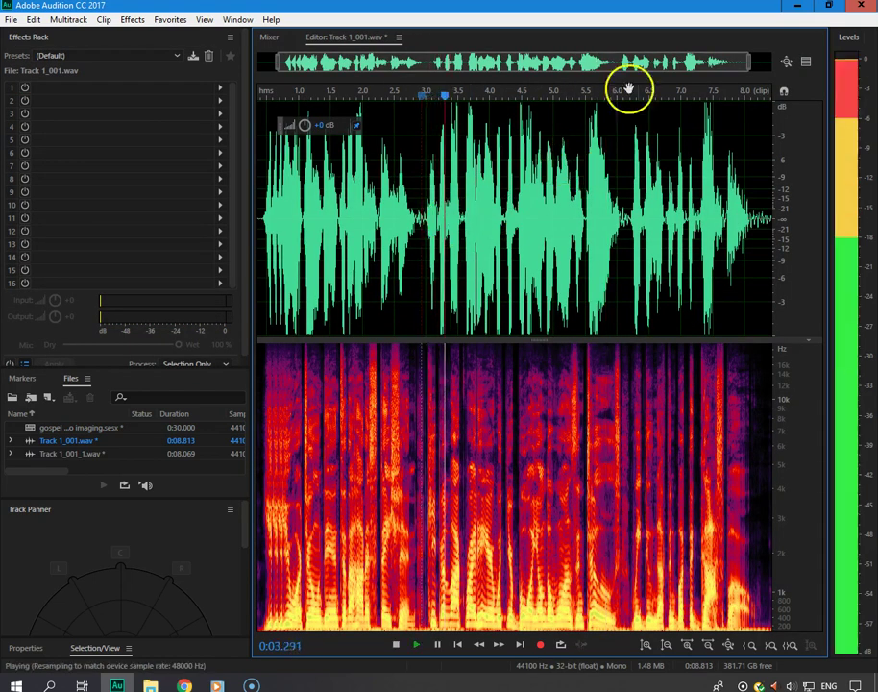
pyautogui.press('space')
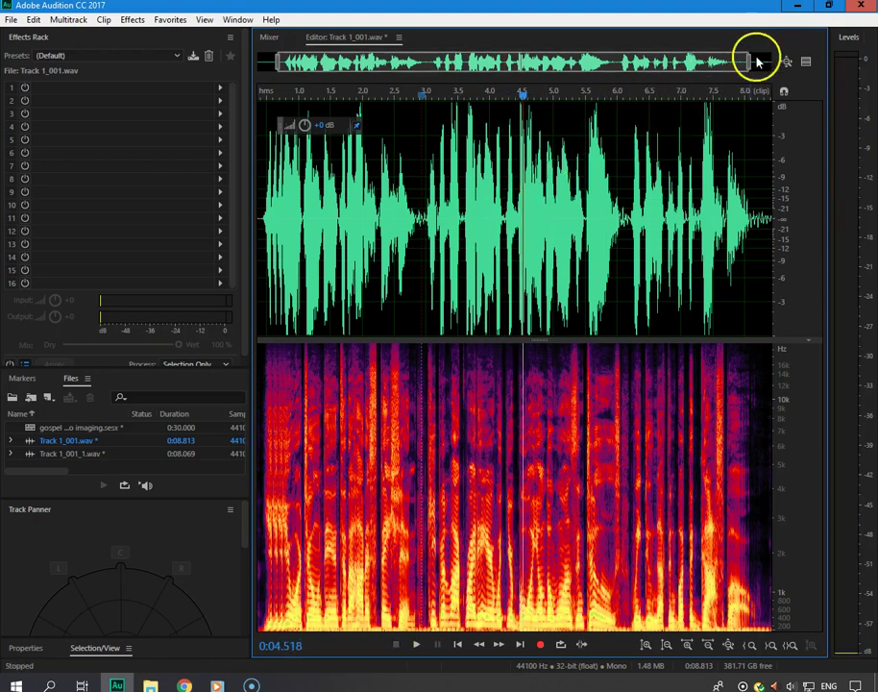
pyautogui.moveTo(746, 64); pyautogui.dragTo(468, 105)
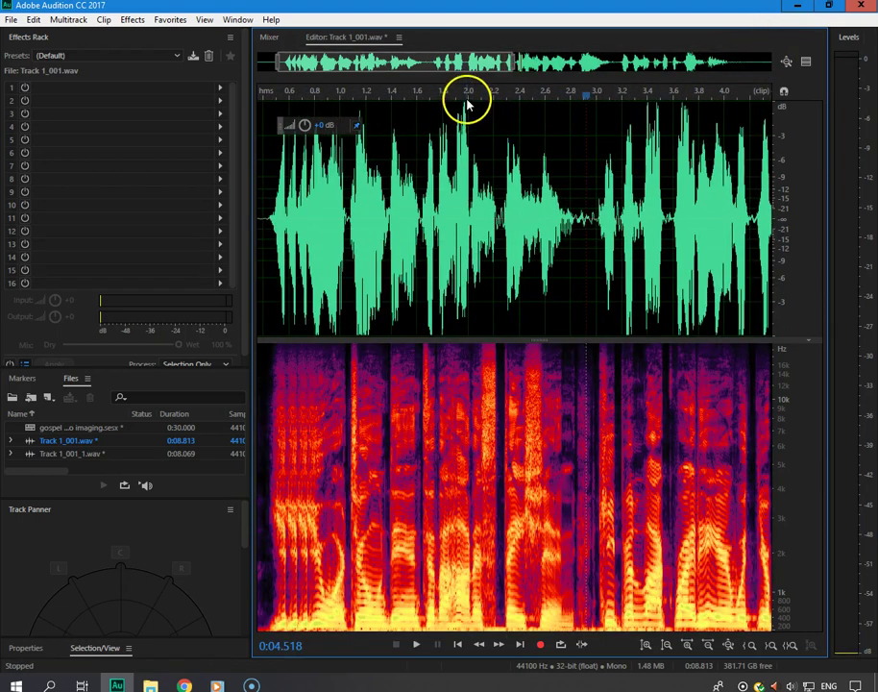
pyautogui.moveTo(461, 64); pyautogui.dragTo(627, 187)
pyautogui.click(613, 181)
pyautogui.press('space')
pyautogui.press('space')
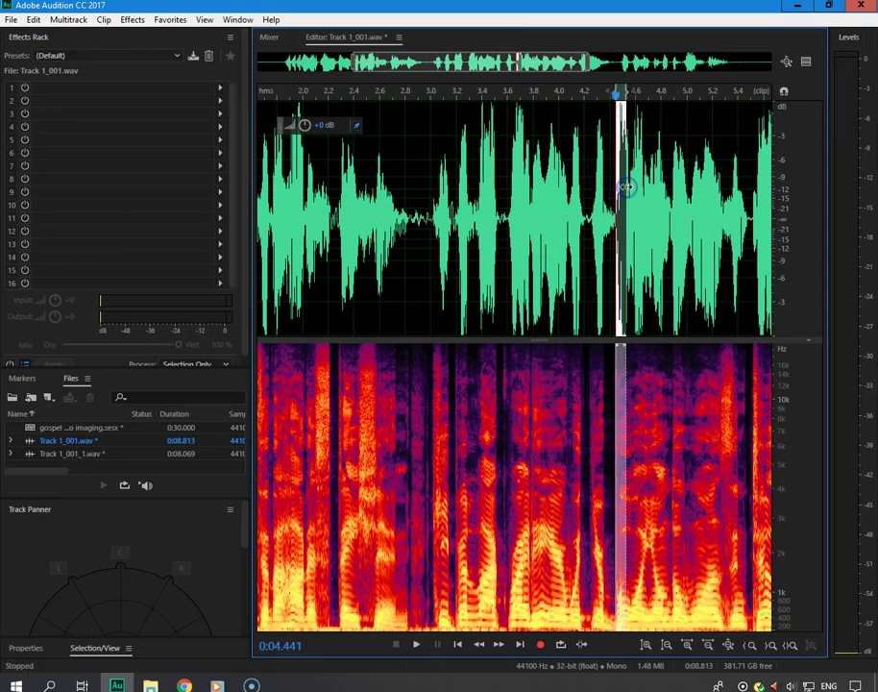
# - Copy the selected syllable, paste it twice at about 4.45 s as a second stutter and play the passage
pyautogui.click(615, 193)
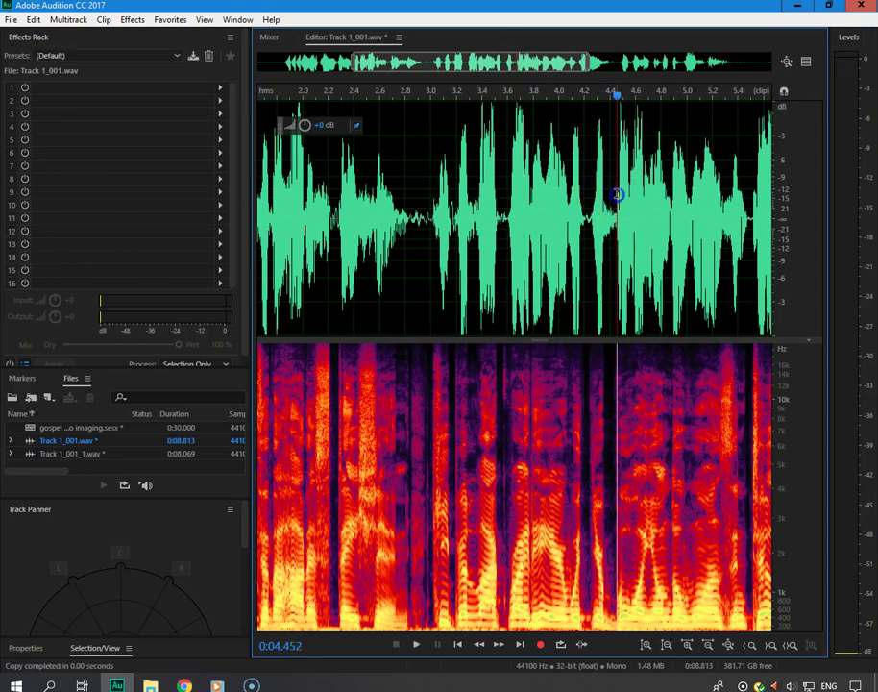
pyautogui.click(617, 200)
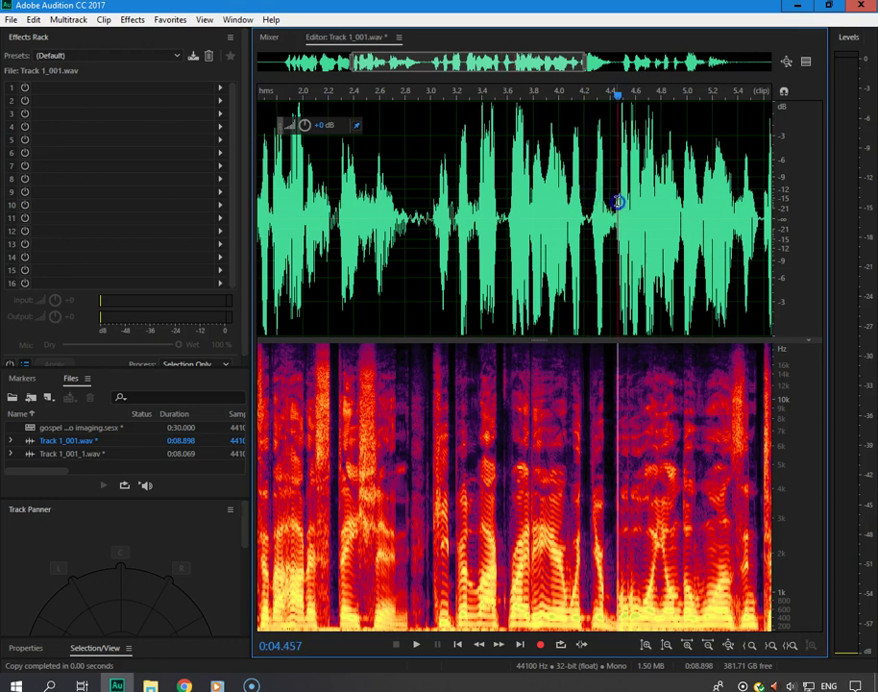
pyautogui.hotkey('ctrl', 'v')
pyautogui.click(539, 190)
pyautogui.press('space')
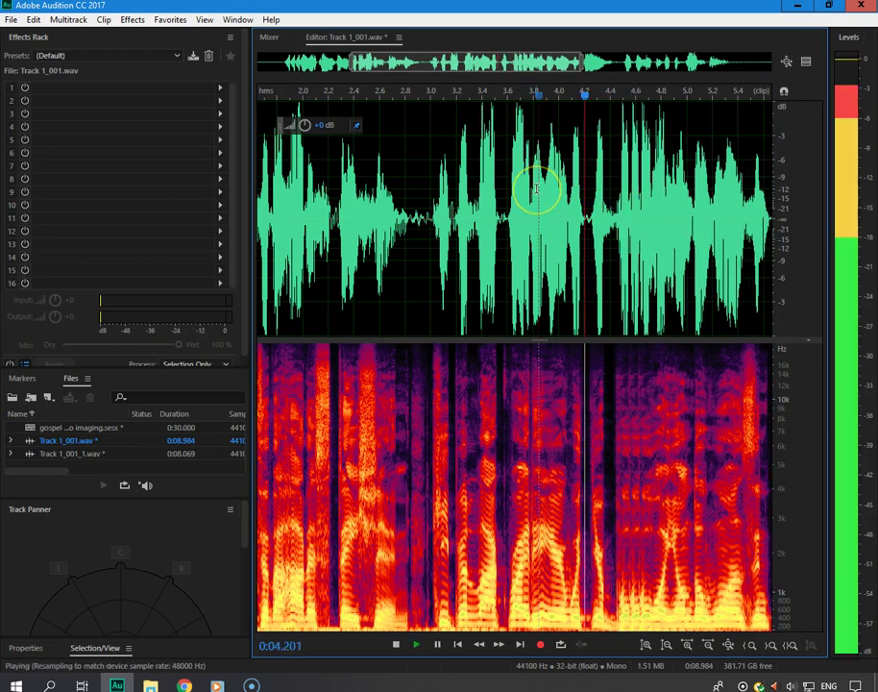
pyautogui.press('space')
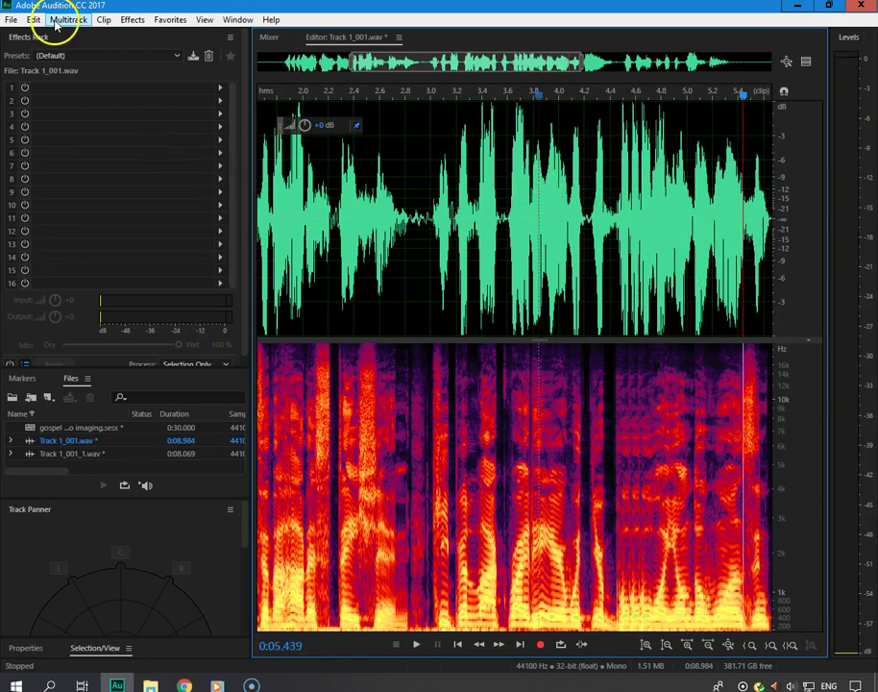
# - Return to the multitrack session and play the Track 1 voice with both stutters from about 0.45 s to the end
pyautogui.press('0')
pyautogui.click(428, 93)
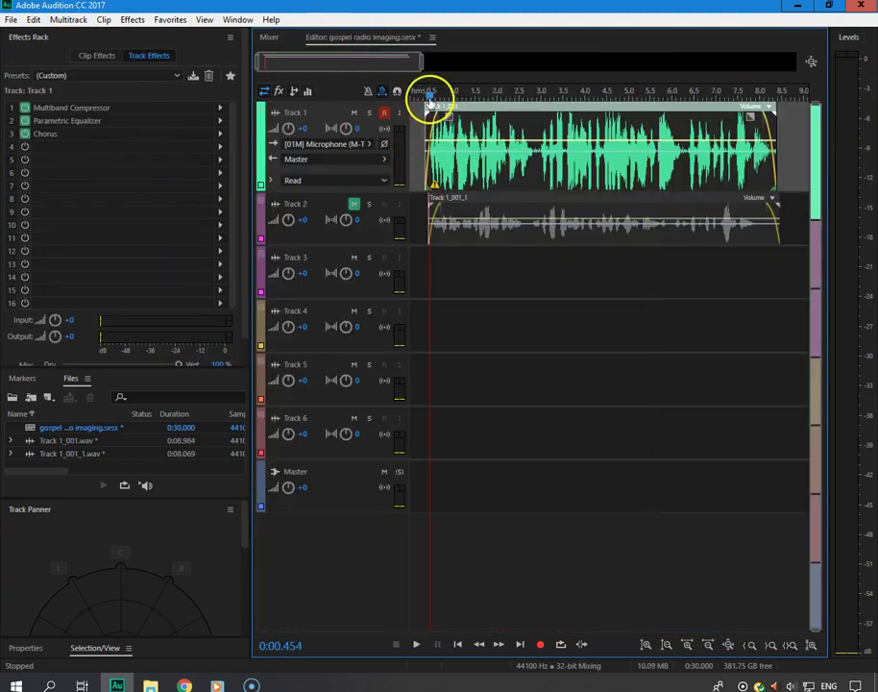
pyautogui.press('space')
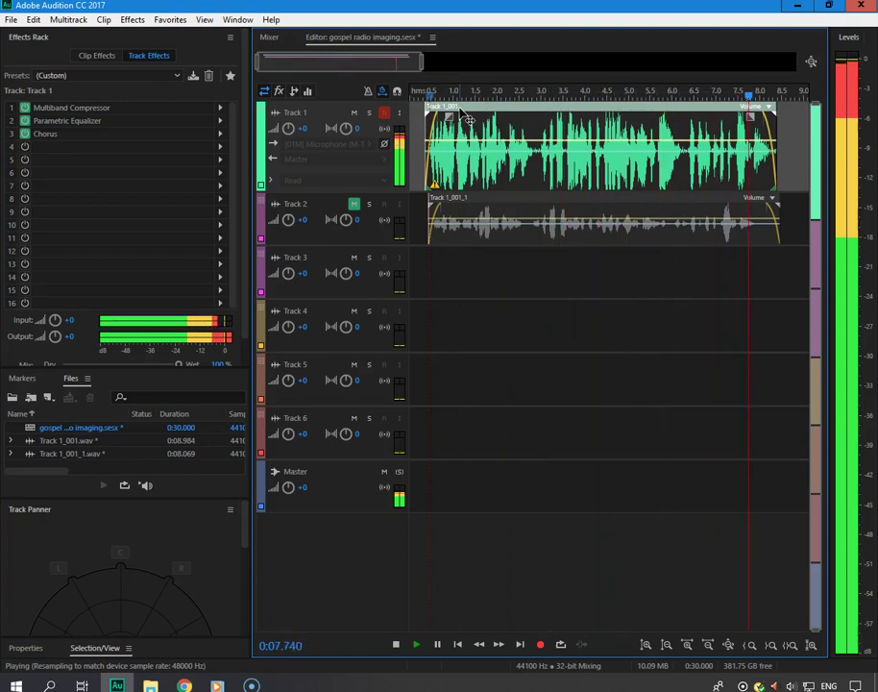
pyautogui.press('space')
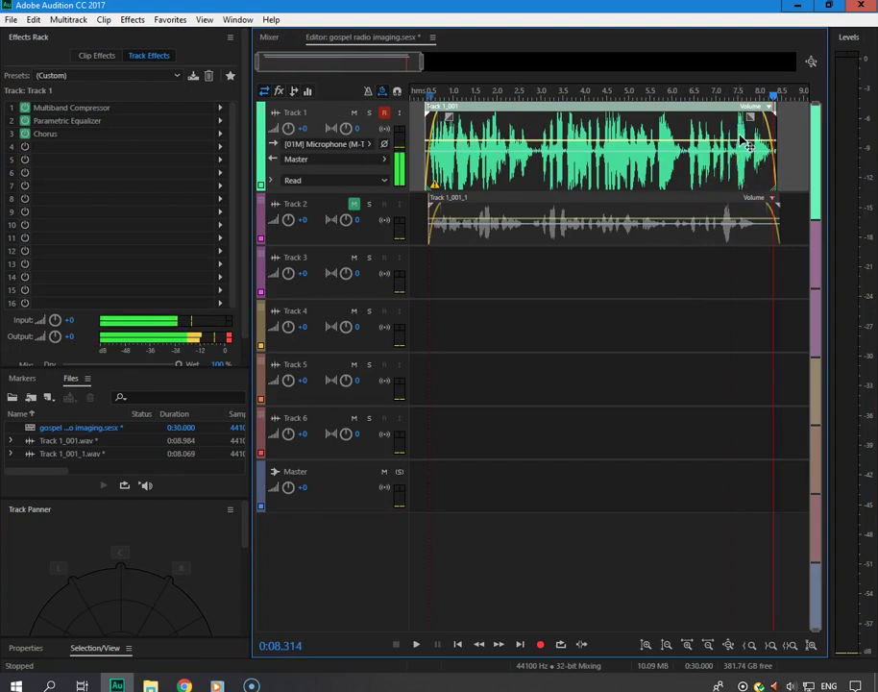
# - Copy the Track 1 voice clip onto Track 3, offset slightly later, and convert it to a unique copy
pyautogui.moveTo(742, 141); pyautogui.dragTo(768, 275)
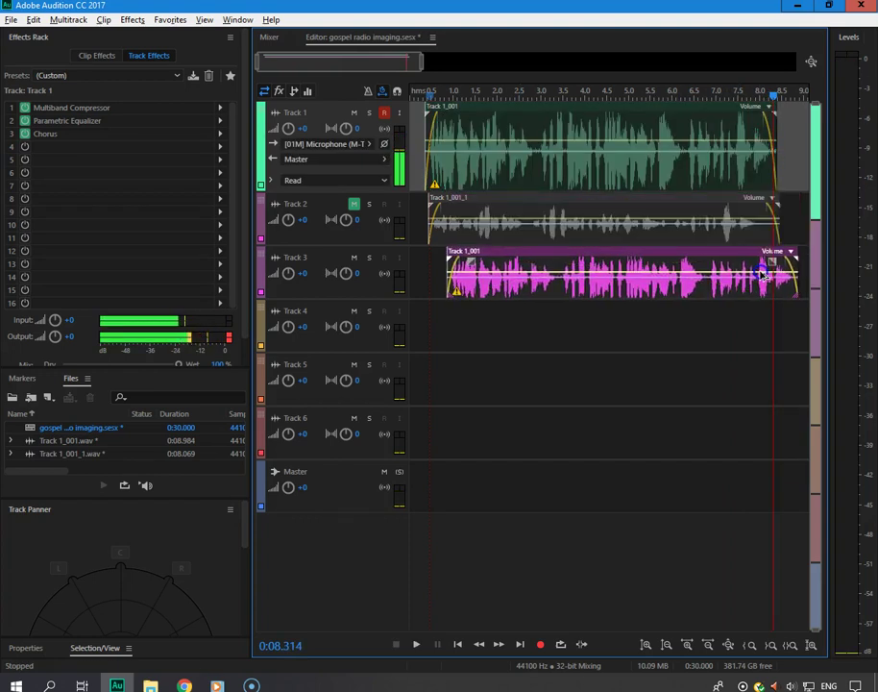
pyautogui.rightClick(735, 278)
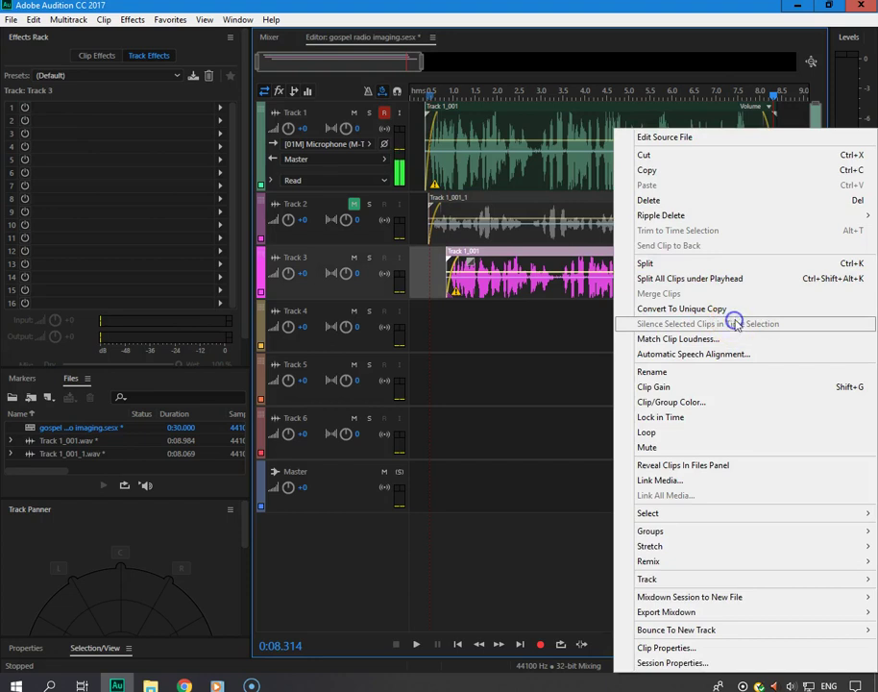
pyautogui.click(724, 309)
pyautogui.click(651, 235)
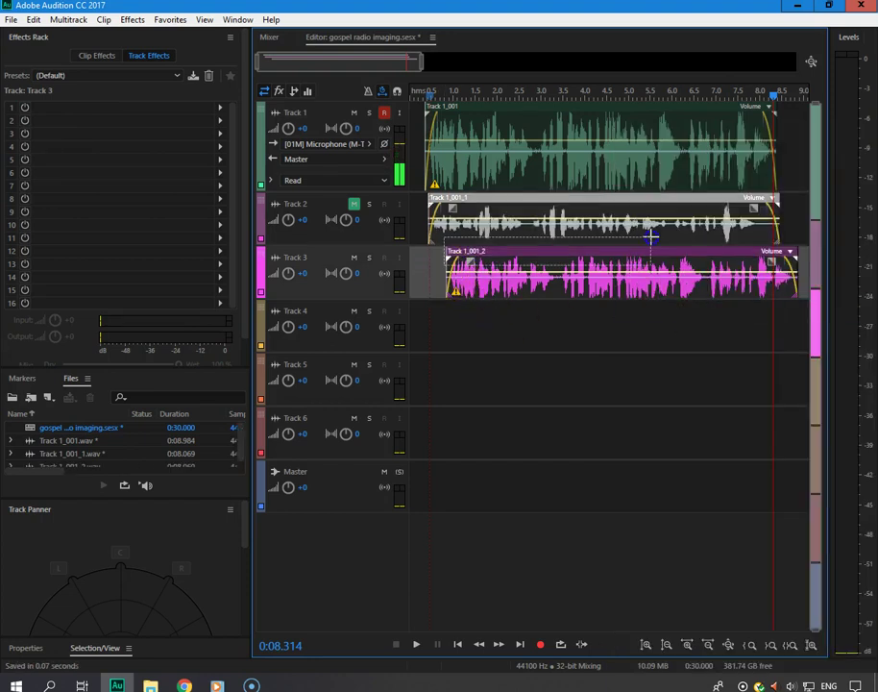
# - Trim the start of the Track 3 clip to about 7.9 s, keeping only the ending, and play it with Track 1
pyautogui.moveTo(449, 277); pyautogui.dragTo(771, 281)
pyautogui.click(754, 96)
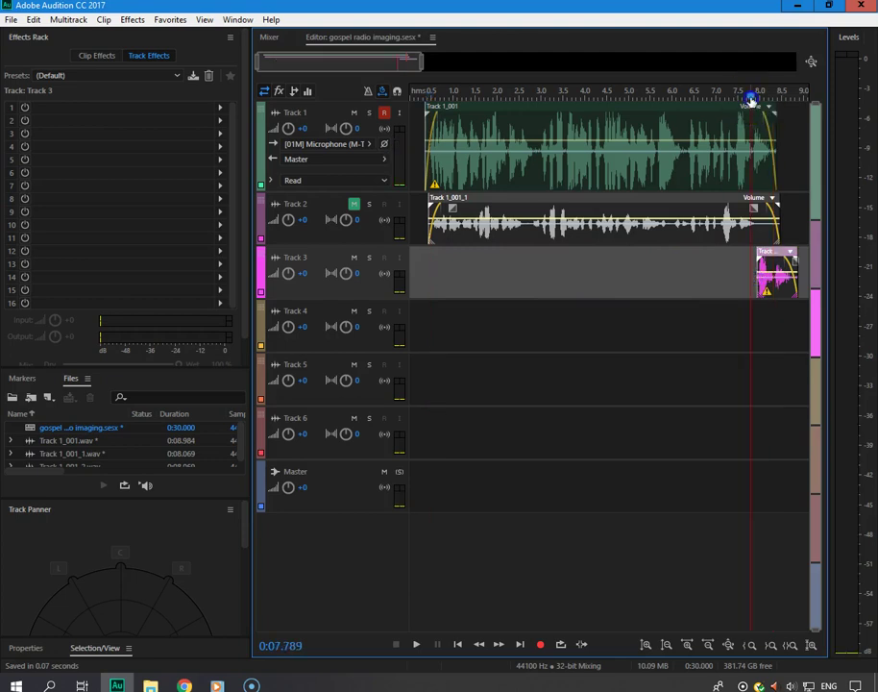
pyautogui.press('space')
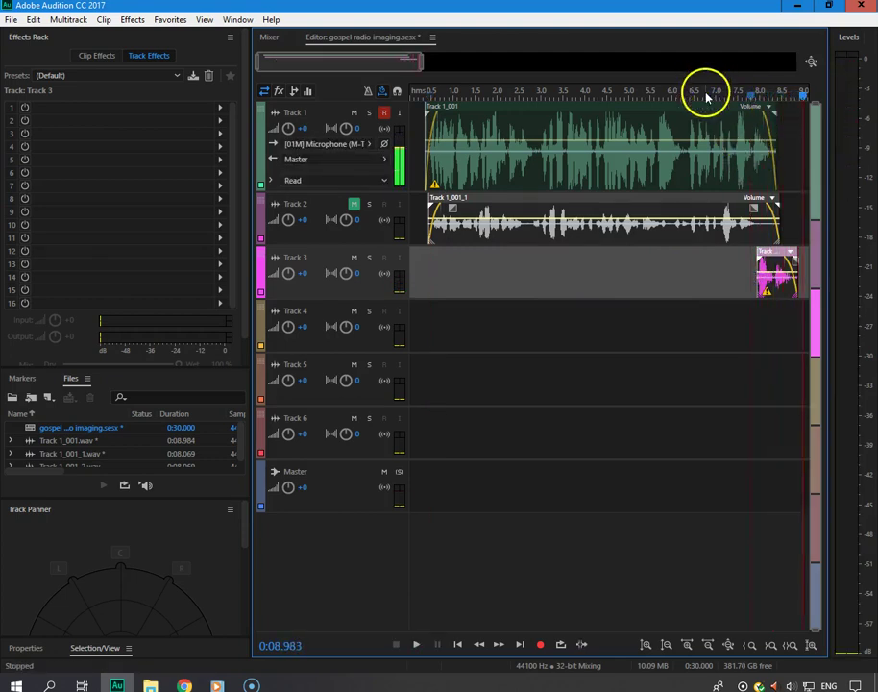
pyautogui.click(707, 93)
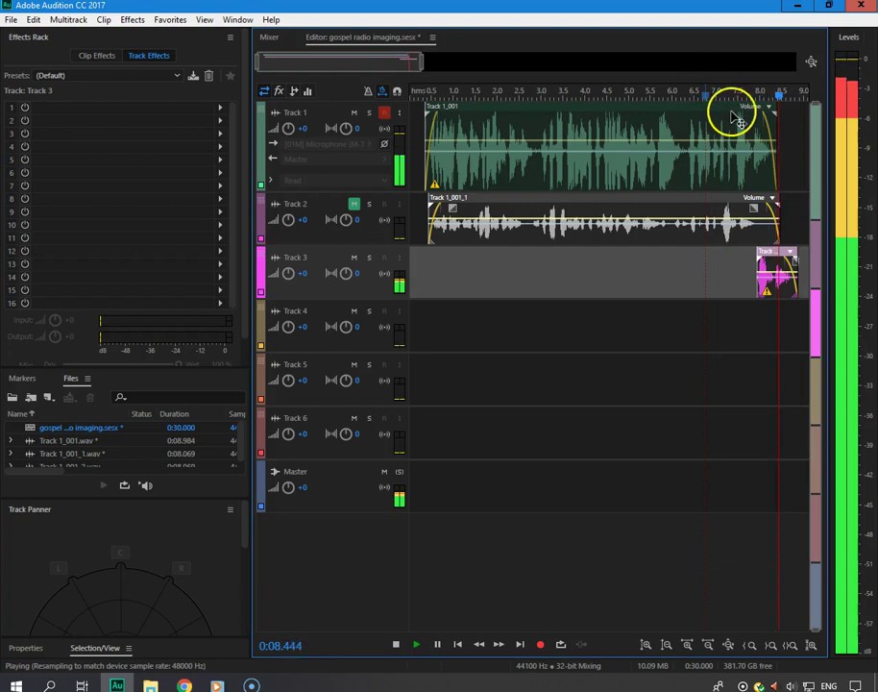
# - Open the Track 3 ending clip in the waveform editor and apply the Power Custom and Normalize to -0.1 dB favorites to it
pyautogui.press('space')
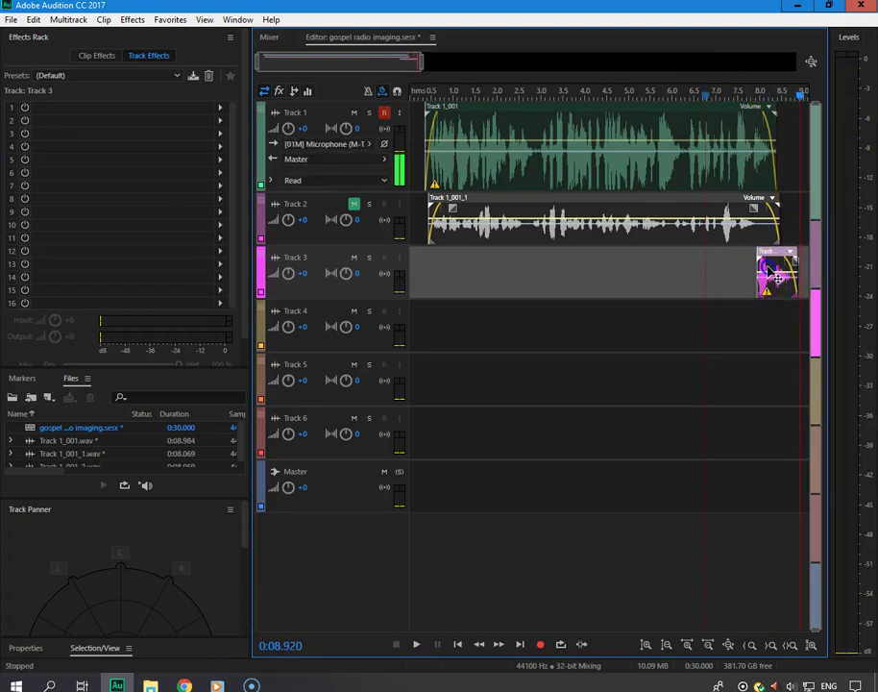
pyautogui.doubleClick(776, 279)
pyautogui.click(531, 247)
pyautogui.doubleClick(531, 247)
pyautogui.click(170, 19)
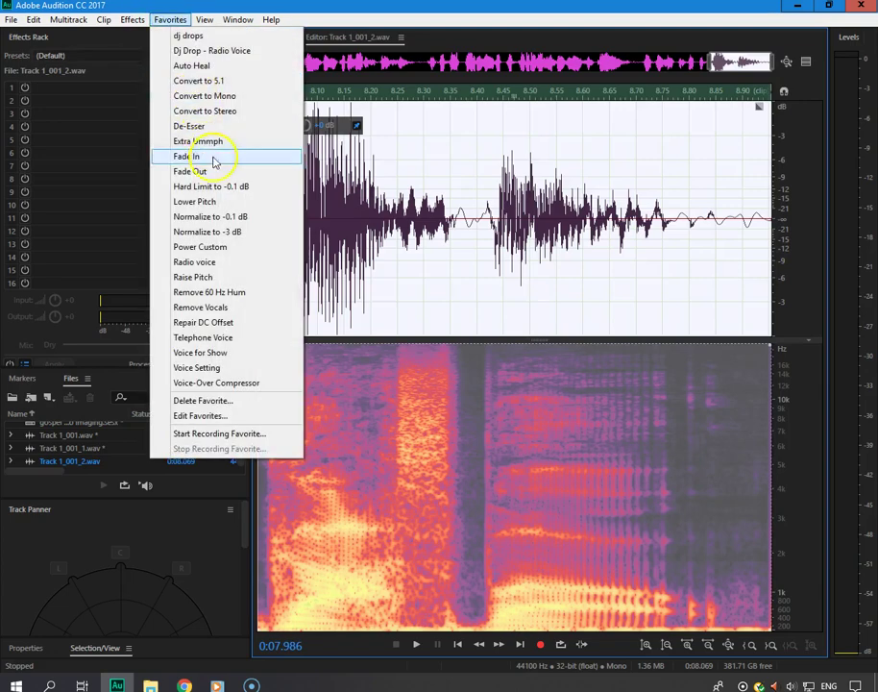
pyautogui.click(227, 247)
pyautogui.click(170, 19)
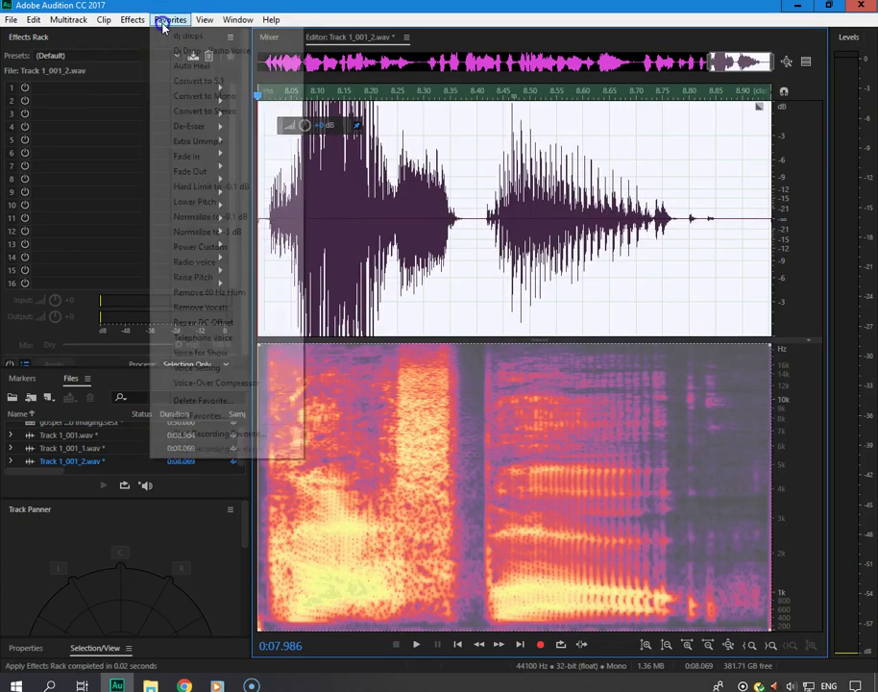
pyautogui.click(209, 216)
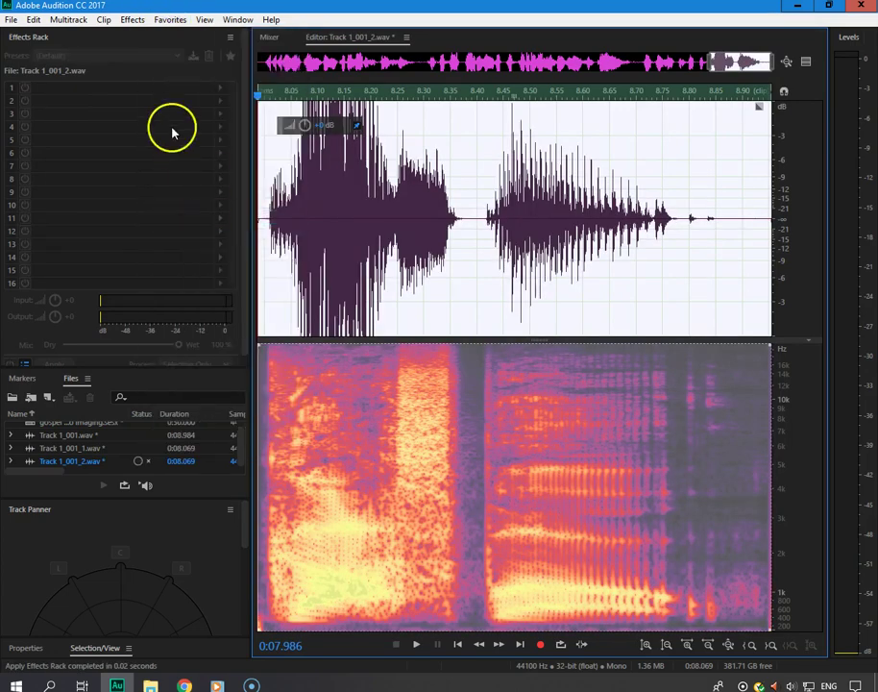
# - Return to the multitrack session, play the ending from about 7.37 s and clear the time selection
pyautogui.press('0')
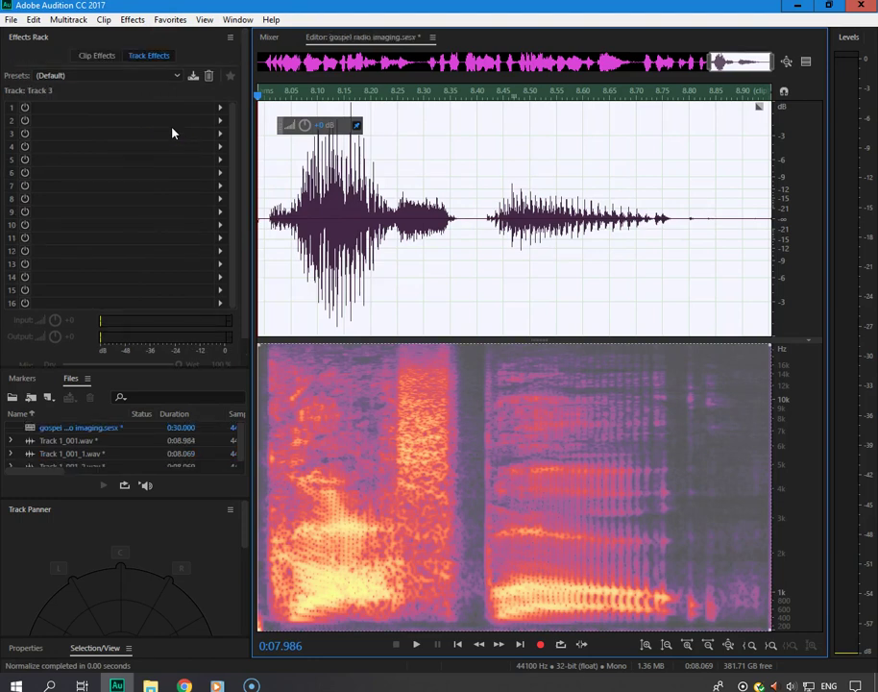
pyautogui.click(735, 88)
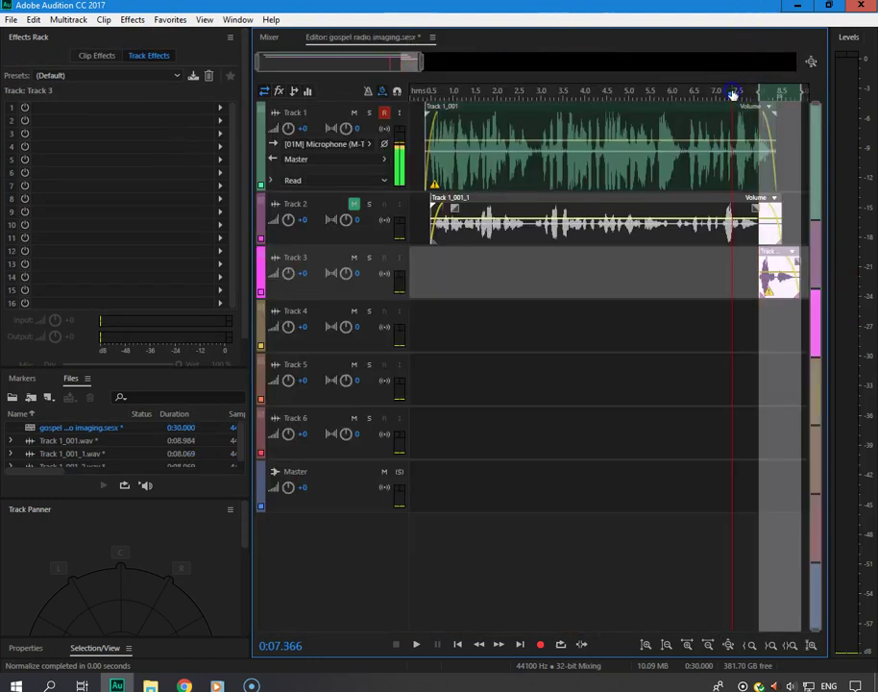
pyautogui.press('space')
pyautogui.rightClick(774, 94)
pyautogui.click(783, 146)
pyautogui.rightClick(482, 426)
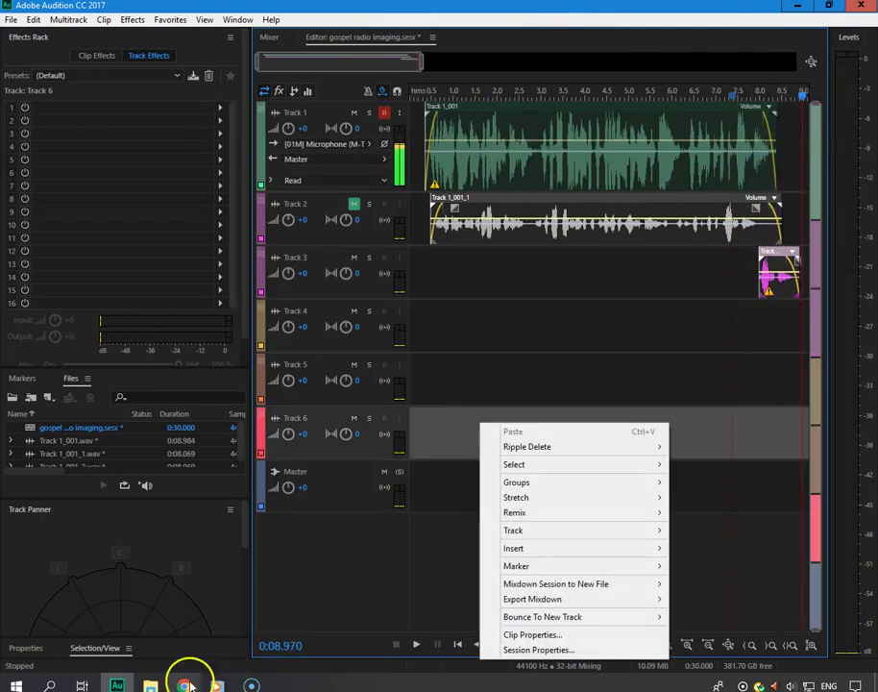
# - Switch to File Explorer and open the generic vocals folder under OneDrive, radio sounds, Elements
pyautogui.click(151, 683)
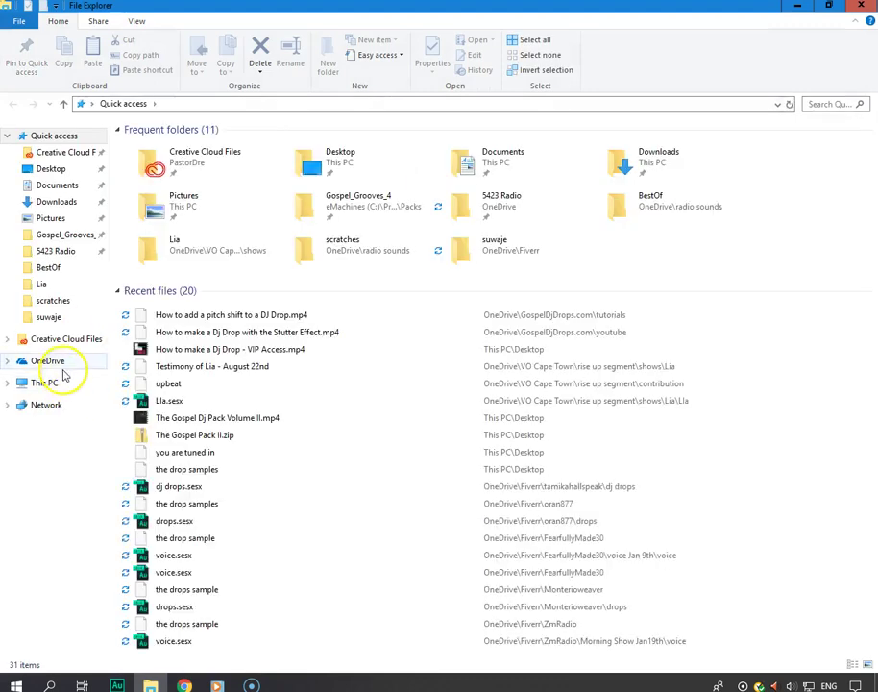
pyautogui.click(62, 362)
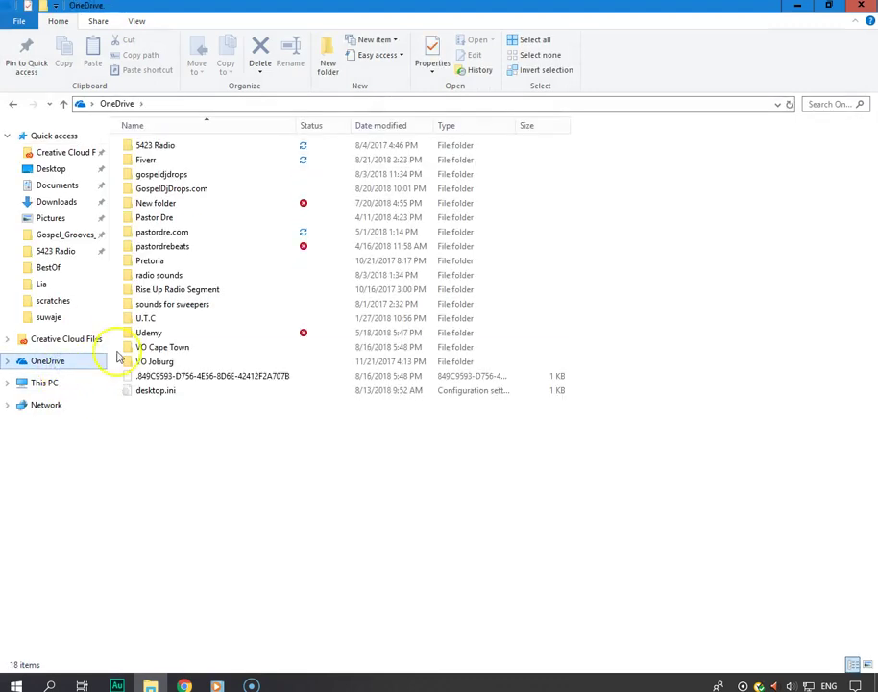
pyautogui.doubleClick(161, 276)
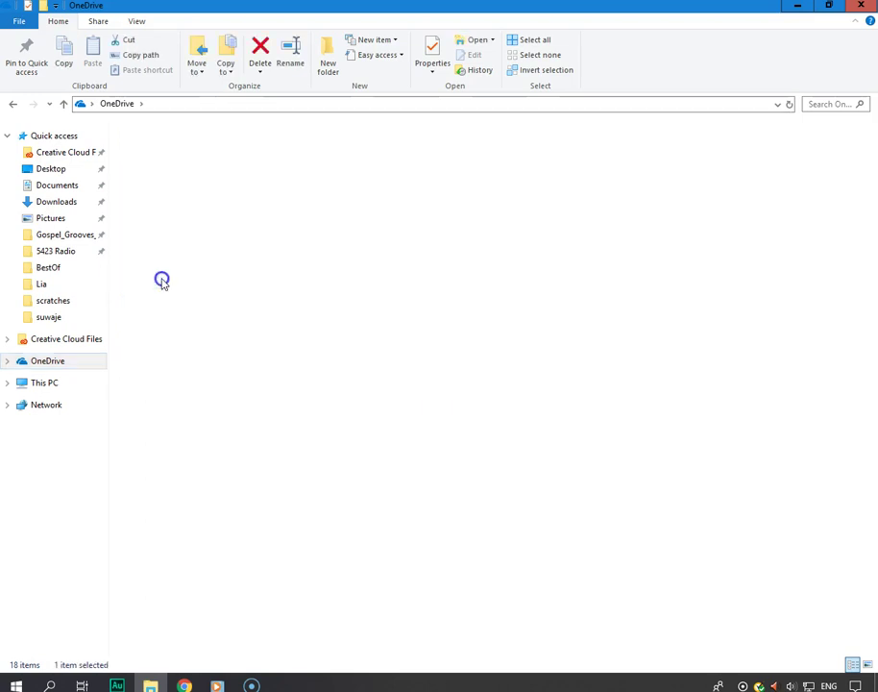
pyautogui.doubleClick(181, 259)
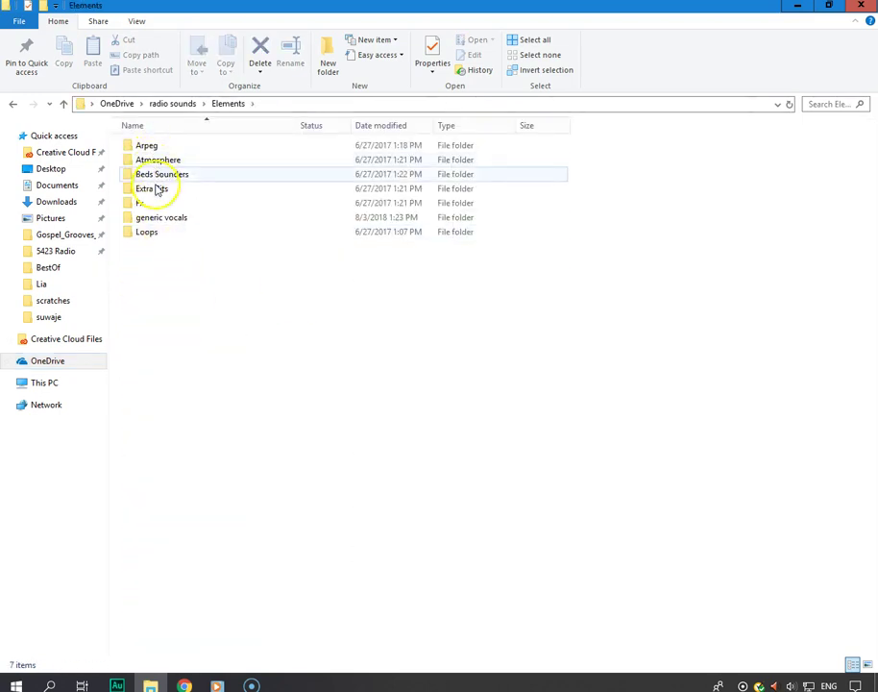
pyautogui.doubleClick(155, 216)
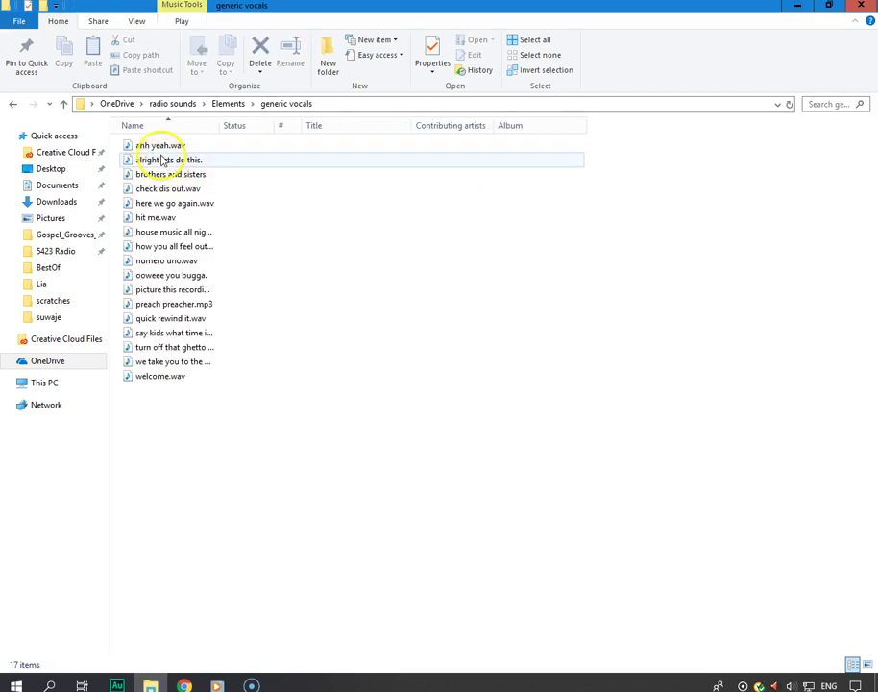
# - Preview the vocal samples ahh yeah.wav, hit me.wav and check dis out.wav
pyautogui.click(160, 146)
pyautogui.doubleClick(159, 146)
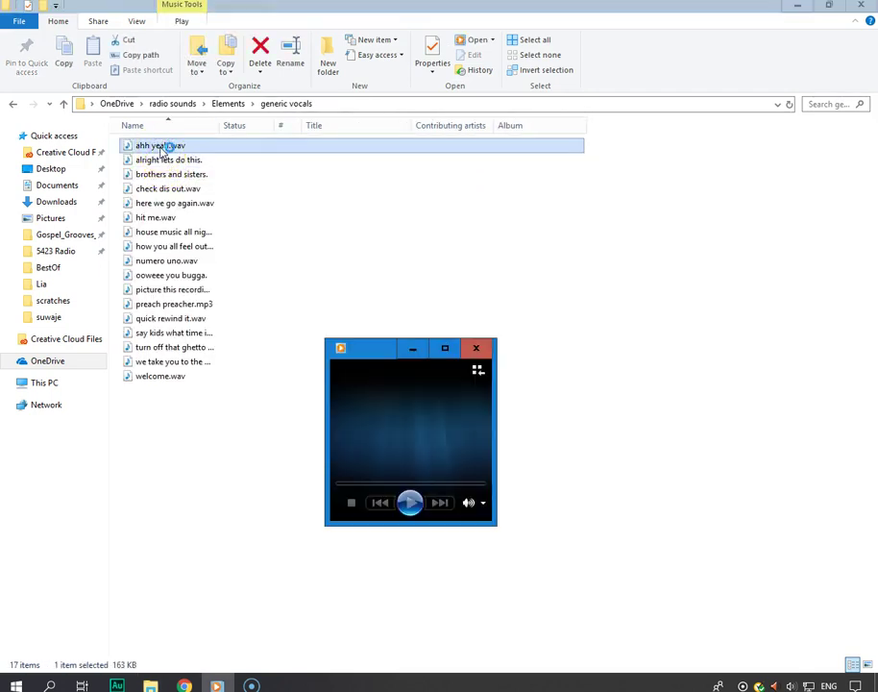
pyautogui.doubleClick(169, 221)
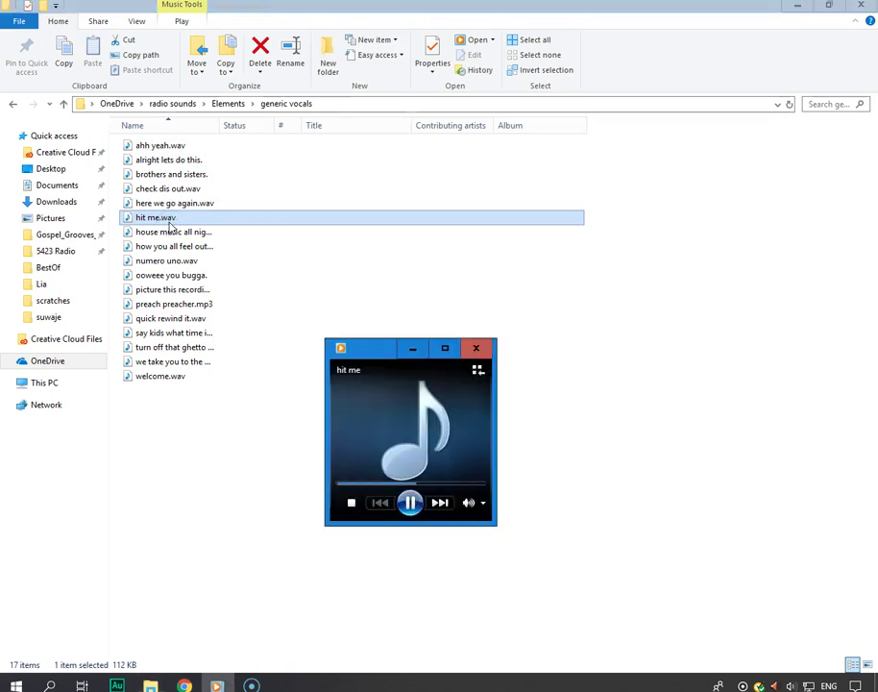
pyautogui.doubleClick(165, 219)
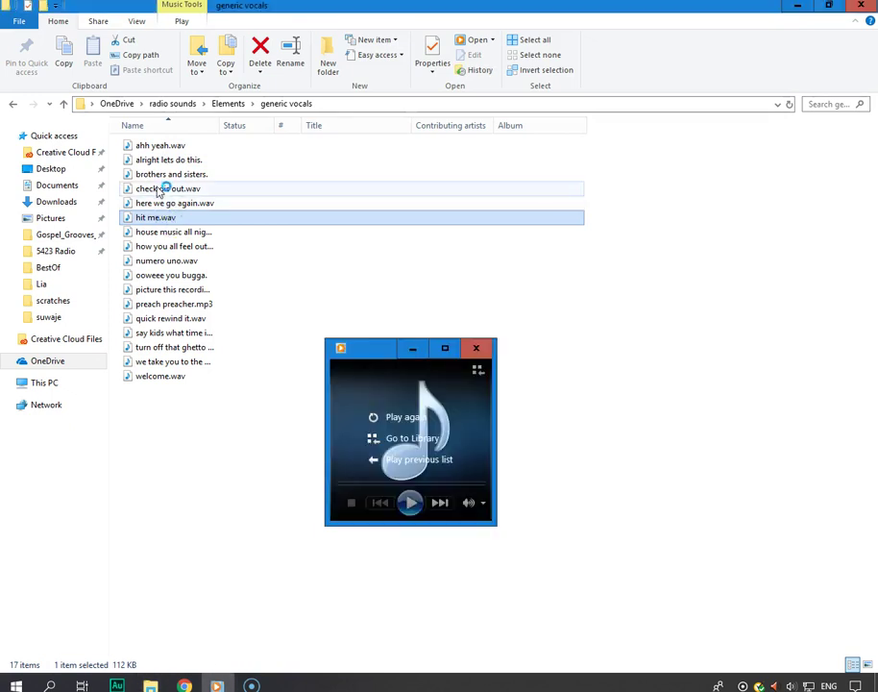
pyautogui.doubleClick(161, 190)
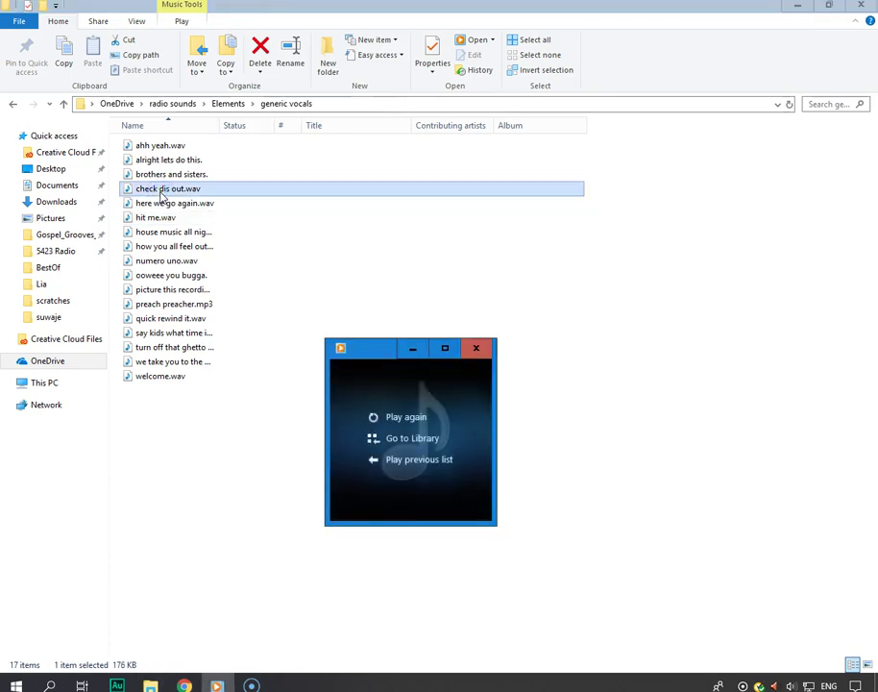
# - Place ahh yeah.wav on Track 3 at about 6.0 s in the Audition session and play from about 5.5 s
pyautogui.moveTo(144, 151); pyautogui.dragTo(673, 273)
pyautogui.moveTo(667, 104); pyautogui.dragTo(649, 103)
pyautogui.press('space')
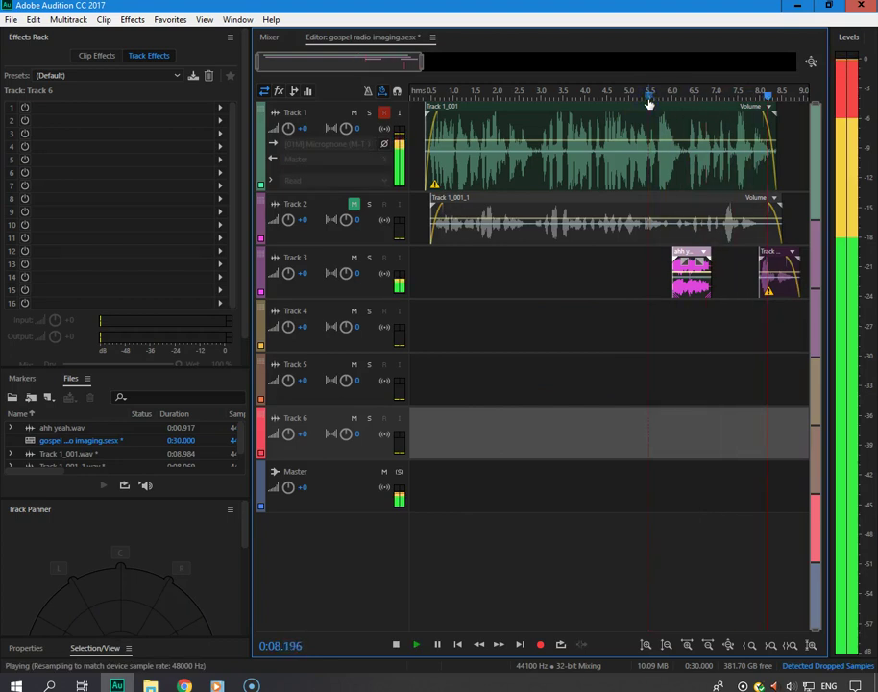
pyautogui.press('space')
# - Switch to File Explorer, open the effect folder under radio sounds and preview 43.mp3
pyautogui.click(150, 684)
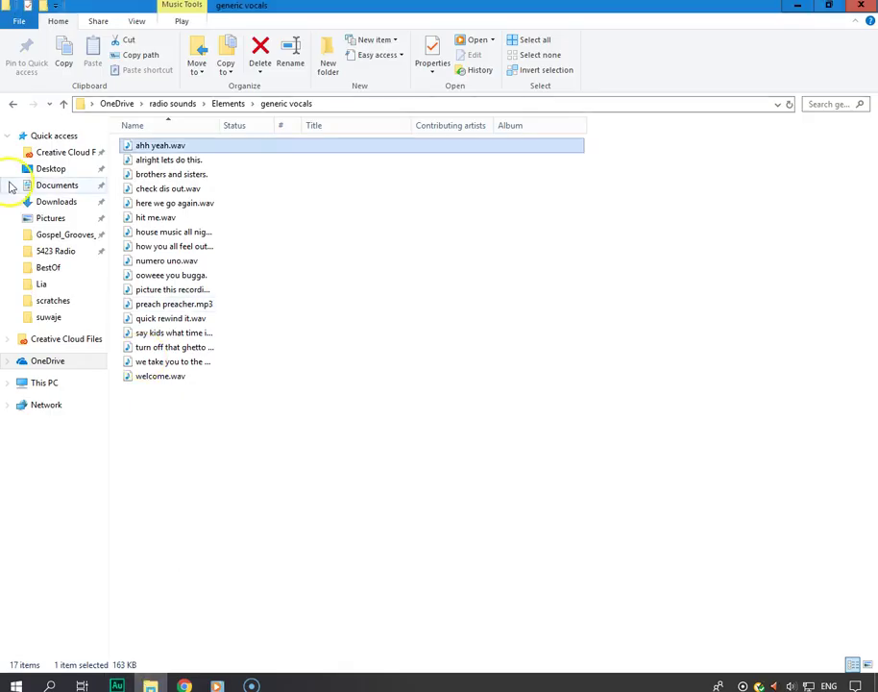
pyautogui.click(186, 106)
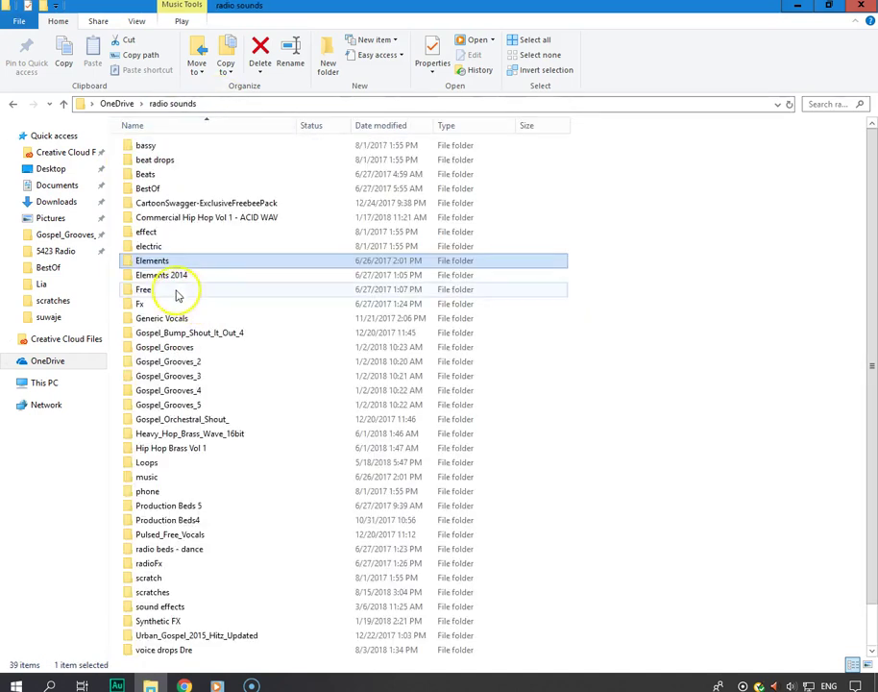
pyautogui.doubleClick(169, 234)
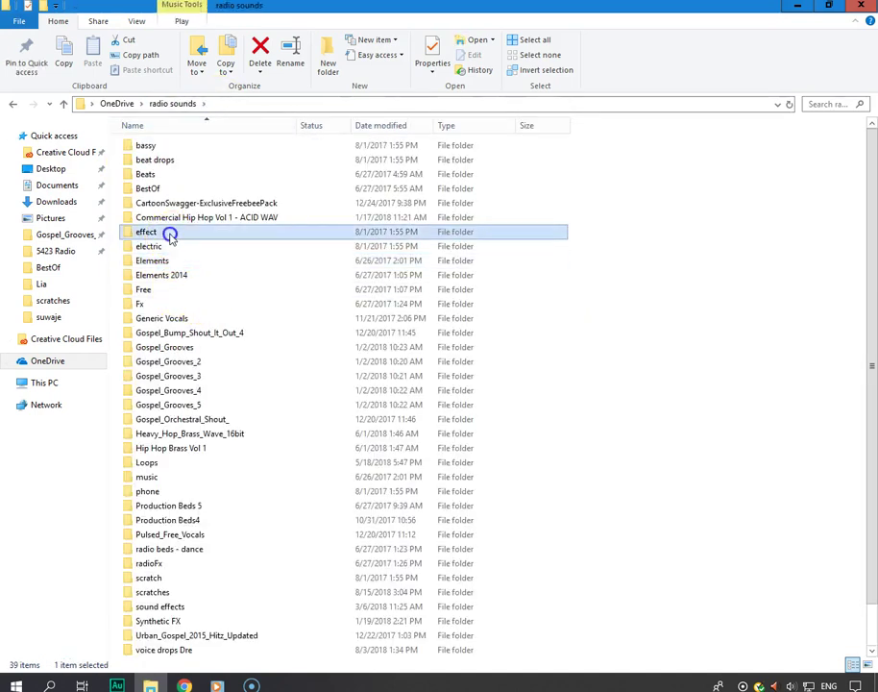
pyautogui.click(175, 244)
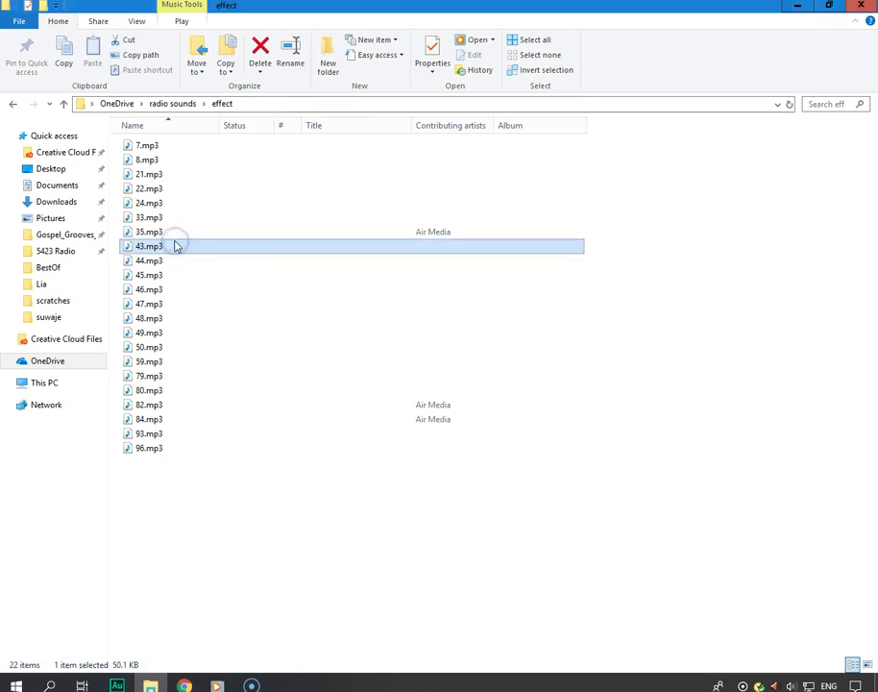
pyautogui.moveTo(173, 249); pyautogui.dragTo(287, 317)
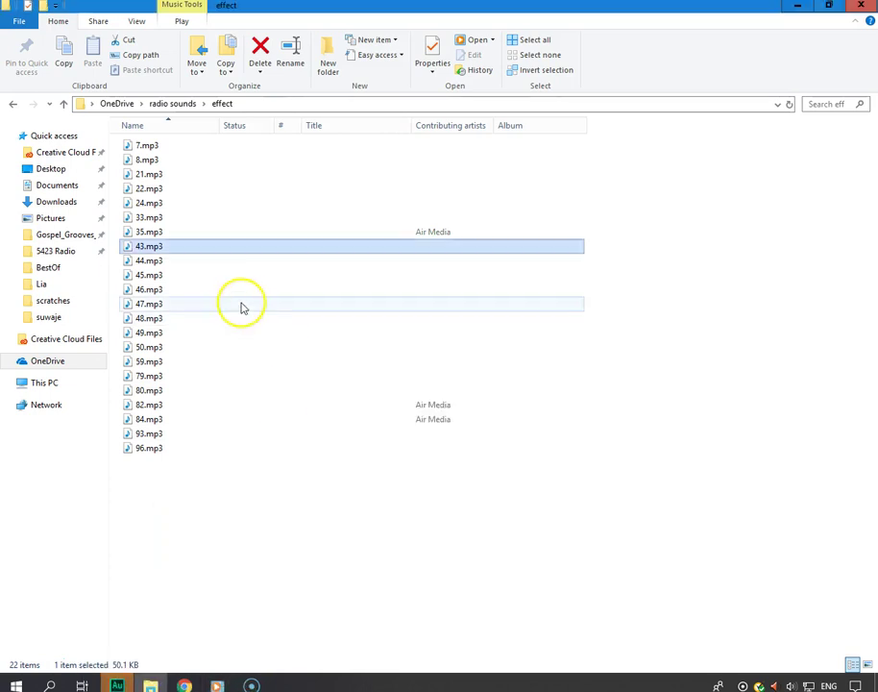
pyautogui.click(168, 245)
pyautogui.click(238, 238)
pyautogui.click(213, 250)
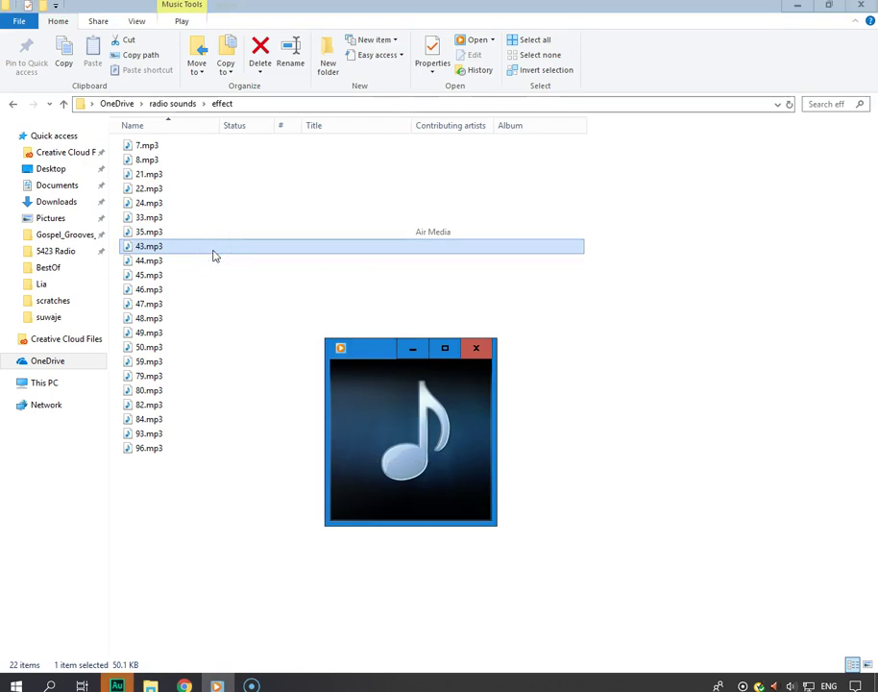
# - Place 43.mp3 on Track 4 at about 7.9 s, under the final word, and play from about 7.0 s
pyautogui.moveTo(198, 248); pyautogui.dragTo(755, 325)
pyautogui.click(715, 96)
pyautogui.press('space')
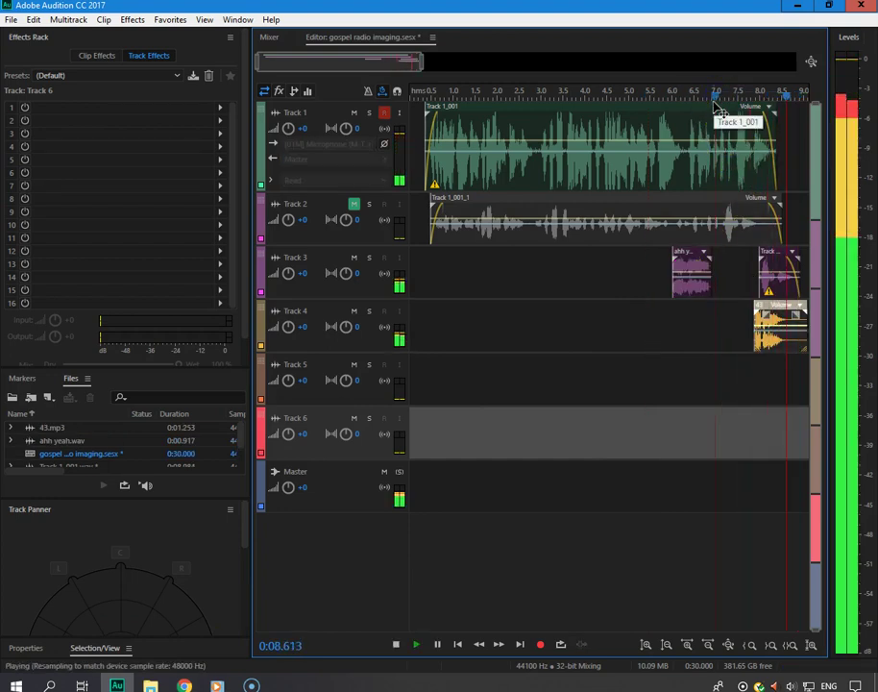
pyautogui.click(575, 147)
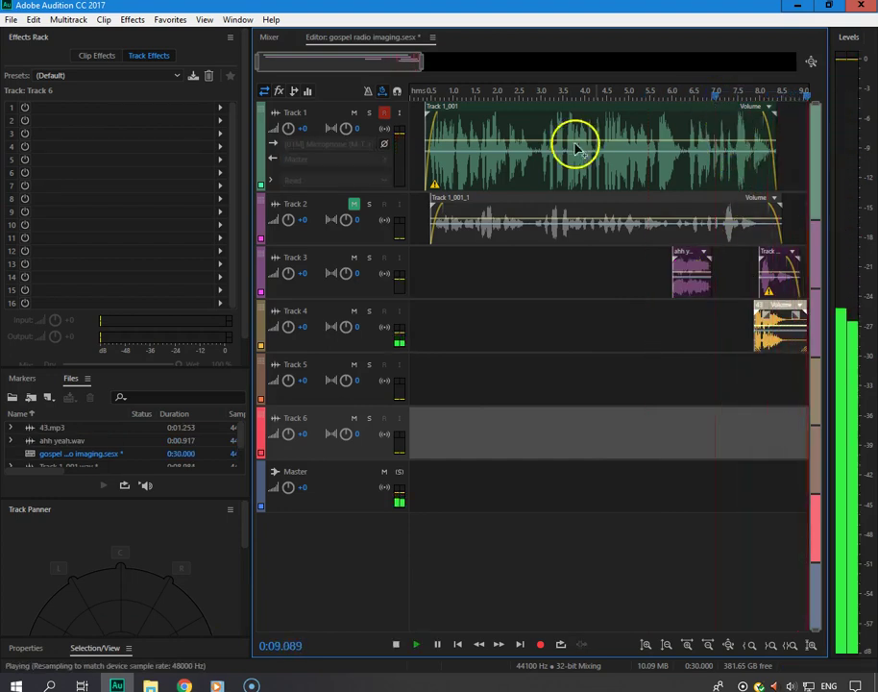
# - Play the session from about 0.5 s to find the pause after the opening phrase
pyautogui.click(431, 95)
pyautogui.press('space')
pyautogui.click(451, 133)
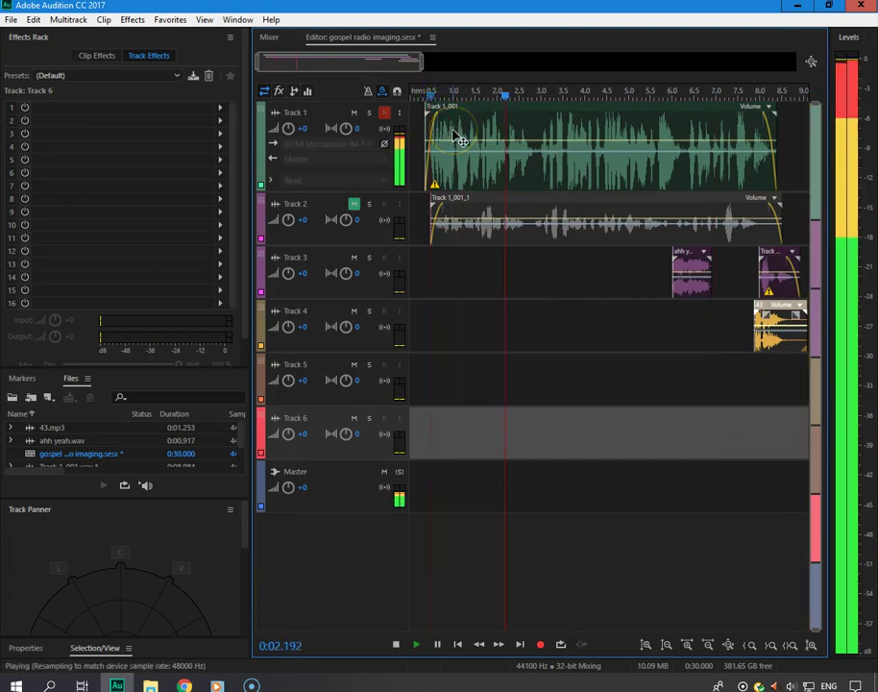
# - Switch to File Explorer, open the scratches folder under radio sounds and preview the busy qucik low pitch.wav scratch
pyautogui.click(151, 684)
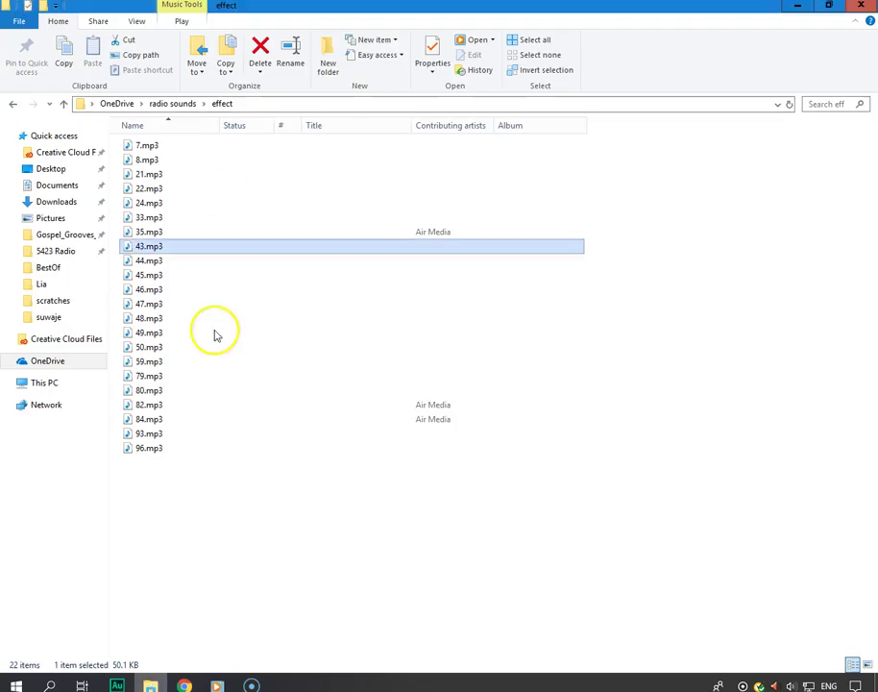
pyautogui.click(172, 103)
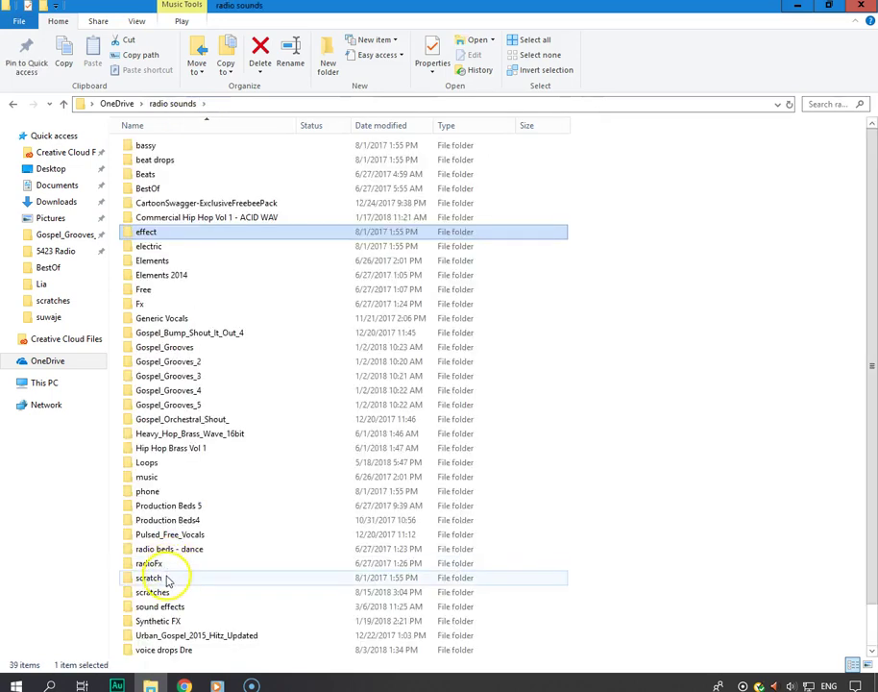
pyautogui.doubleClick(168, 589)
pyautogui.doubleClick(171, 175)
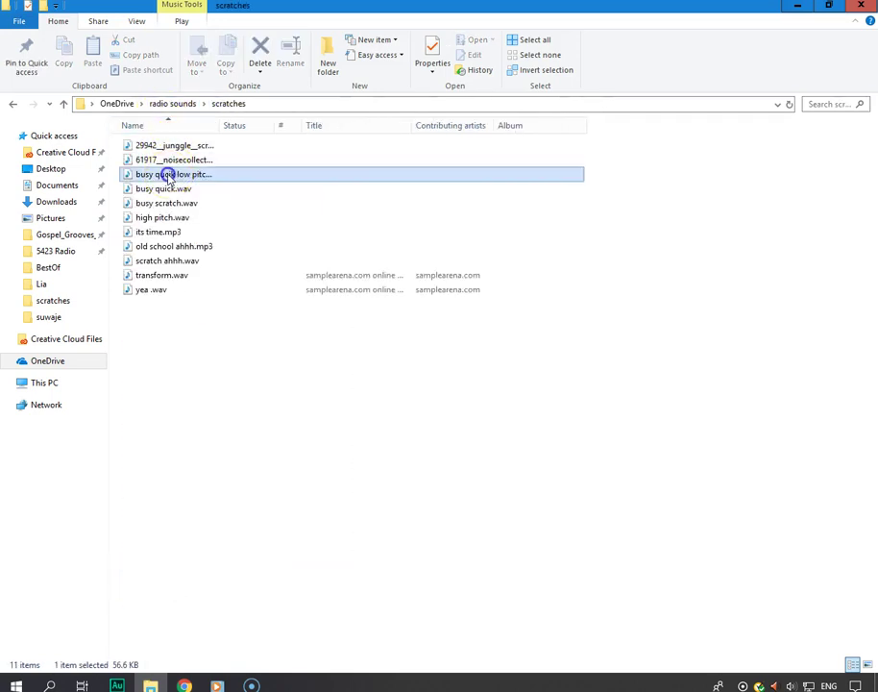
# - Place busy qucik low pitch.wav on Track 3 at about 2.9 s in the Audition session and play from about 2.3 s
pyautogui.moveTo(169, 177); pyautogui.dragTo(486, 239)
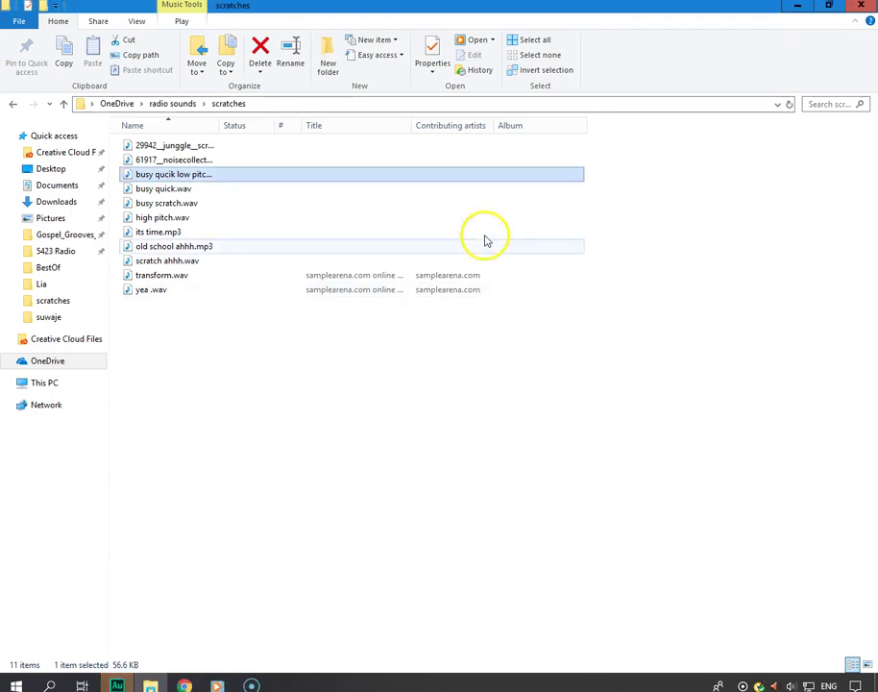
pyautogui.click(116, 684)
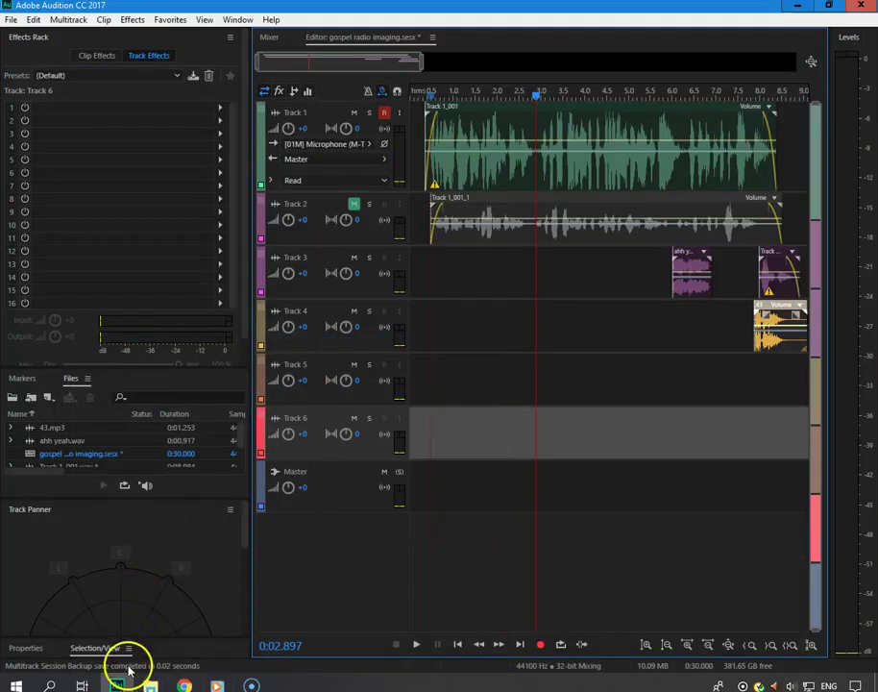
pyautogui.click(151, 682)
pyautogui.moveTo(170, 181); pyautogui.dragTo(547, 288)
pyautogui.moveTo(535, 93); pyautogui.dragTo(515, 96)
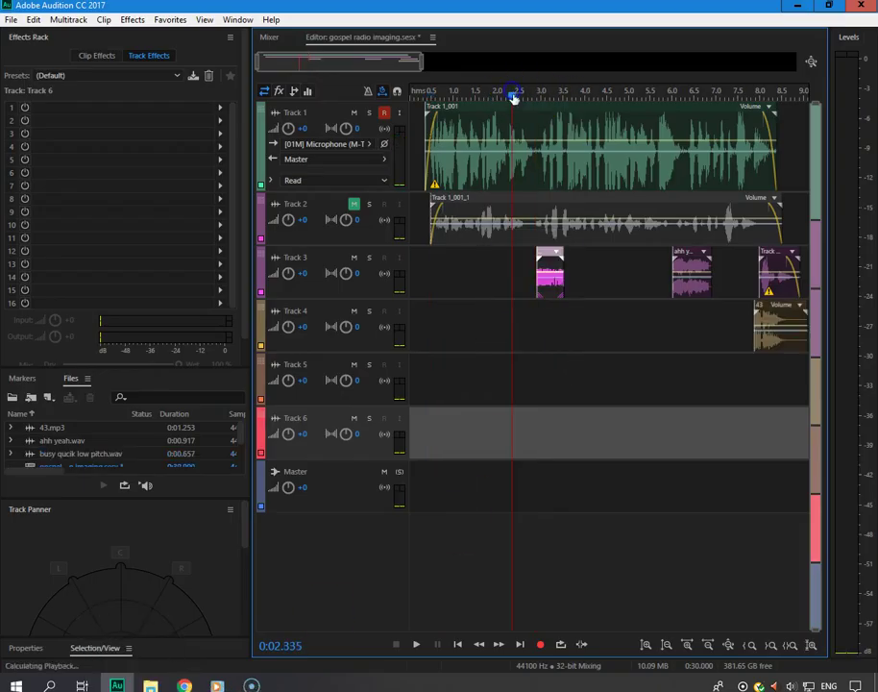
pyautogui.press('space')
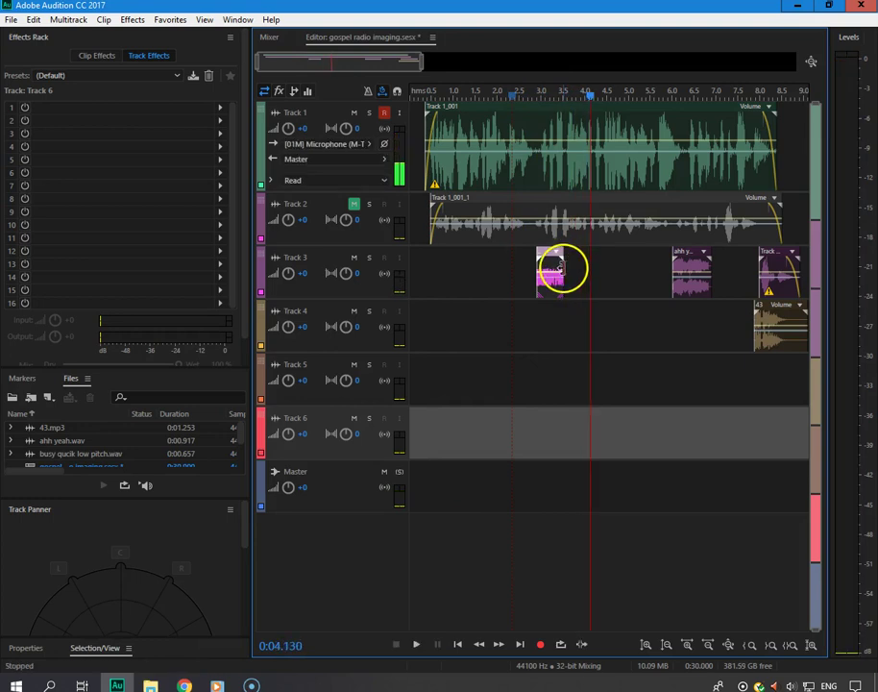
# - Trim the end of the scratch clip to about 0.25 s long, shift it to about 2.8 s and play from about 2.1 s
pyautogui.moveTo(560, 269); pyautogui.dragTo(552, 270)
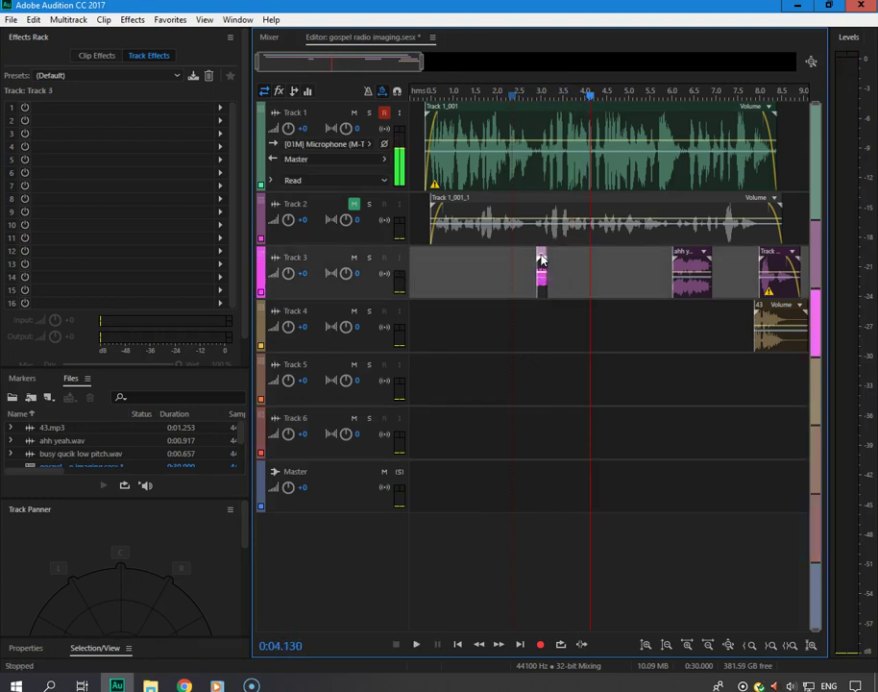
pyautogui.click(501, 93)
pyautogui.press('space')
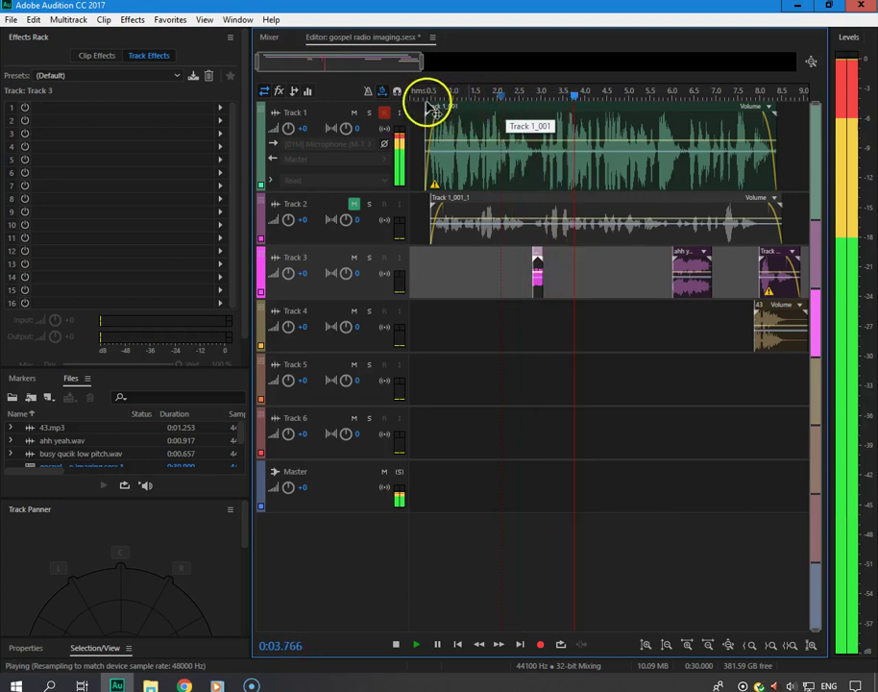
# - Split the session's clips at about 6.3 s and shift the remaining Track 1 voice-over to start at about 7.1 s
pyautogui.click(429, 96)
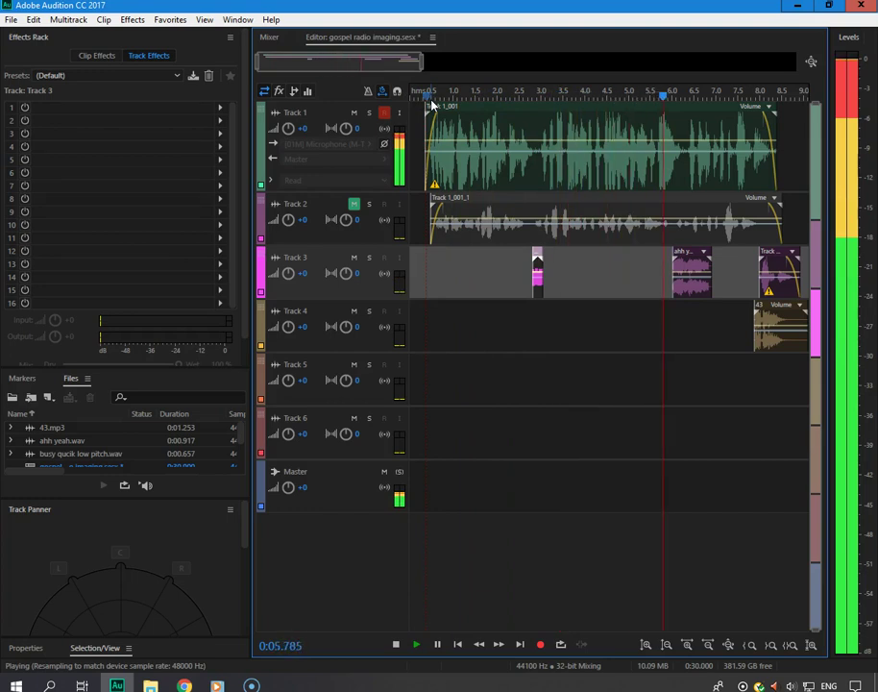
pyautogui.press('space')
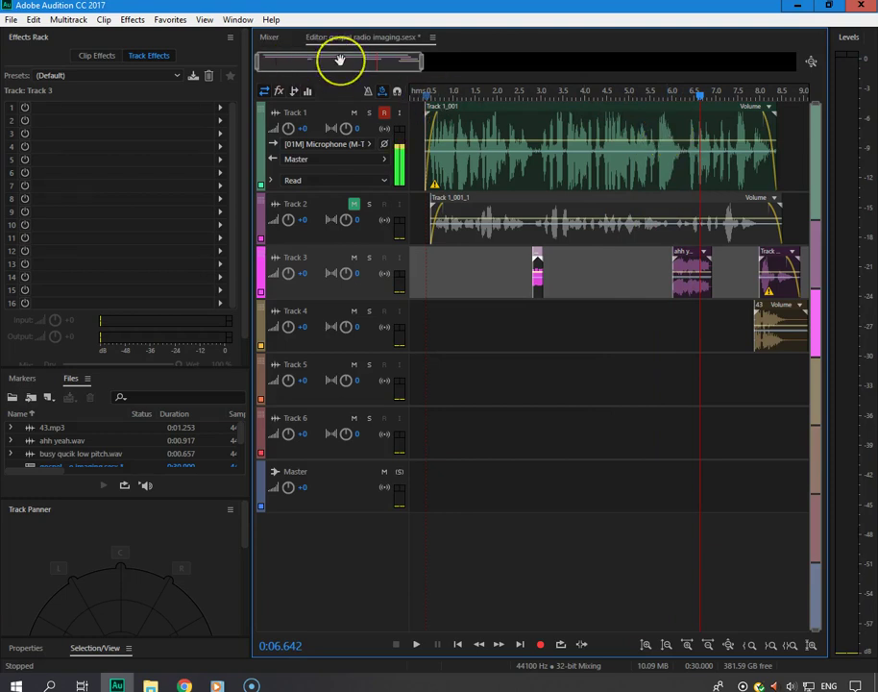
pyautogui.click(381, 92)
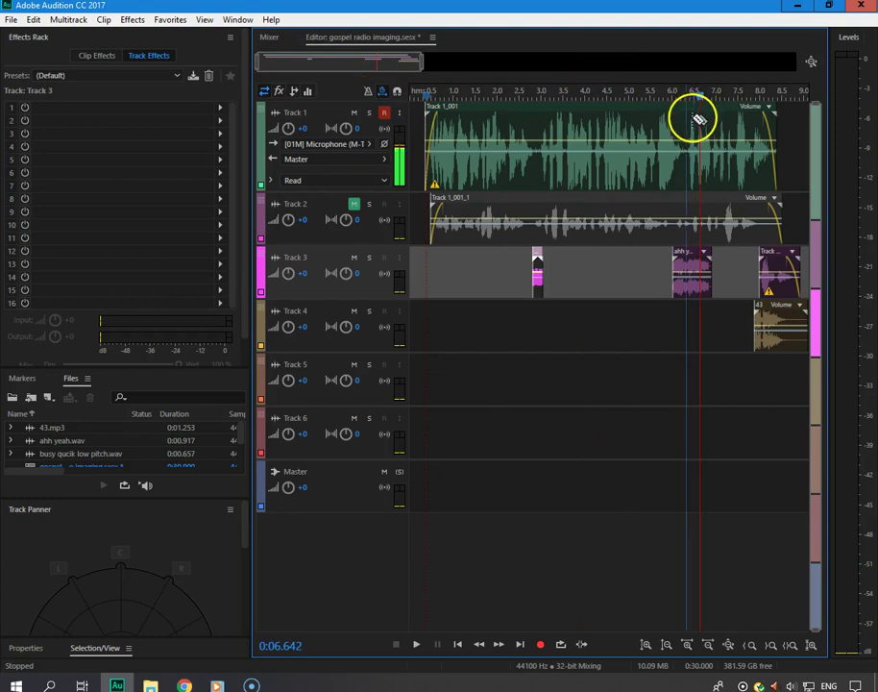
pyautogui.click(686, 122)
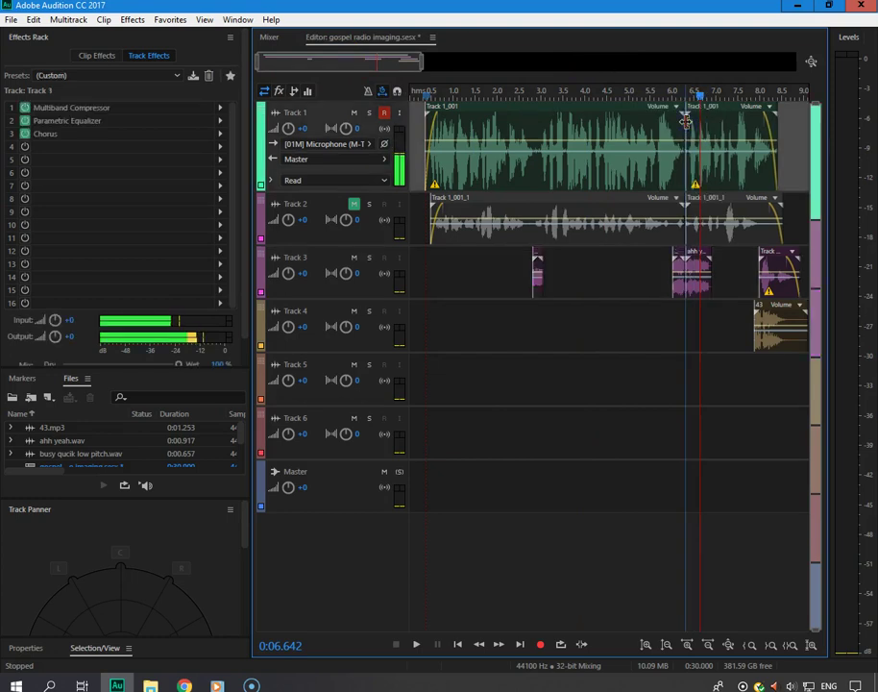
pyautogui.moveTo(761, 149); pyautogui.dragTo(796, 149)
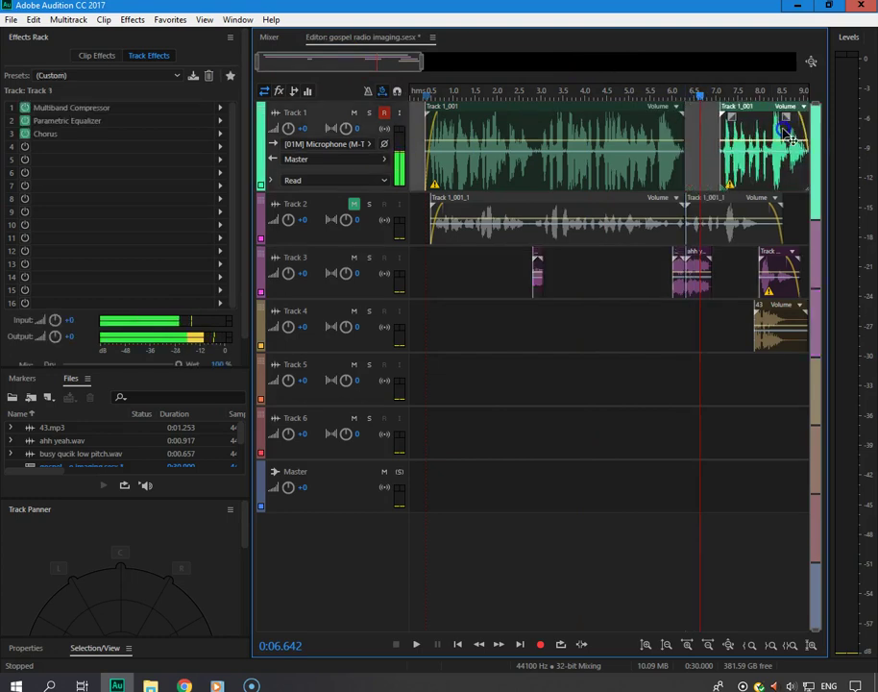
# - Play the voice-over from about 5.2 s, 4.5 s and 4.0 s to find where the phrase before the gap begins
pyautogui.click(639, 92)
pyautogui.press('space')
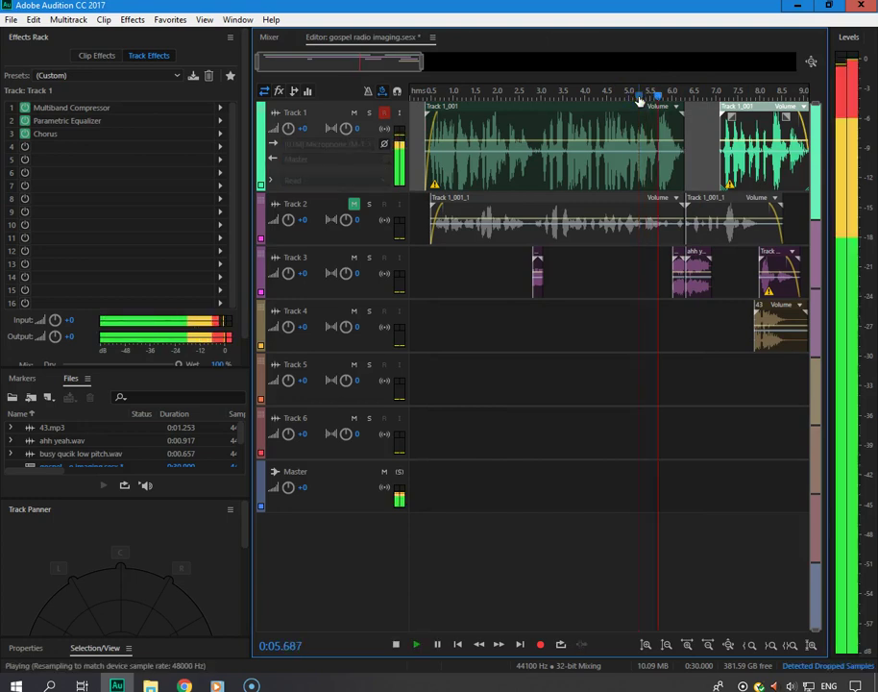
pyautogui.press('space')
pyautogui.click(607, 96)
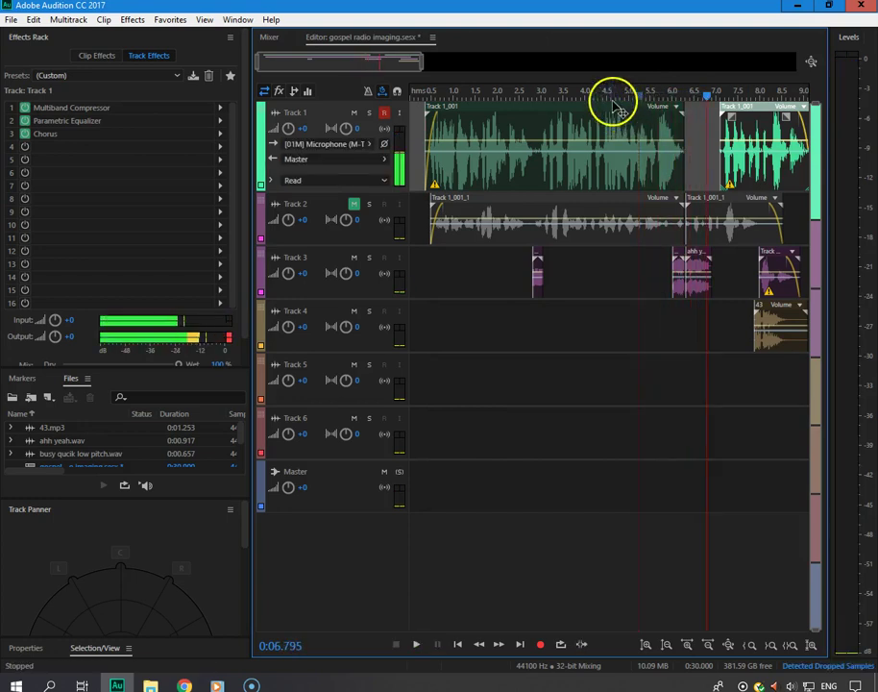
pyautogui.press('space')
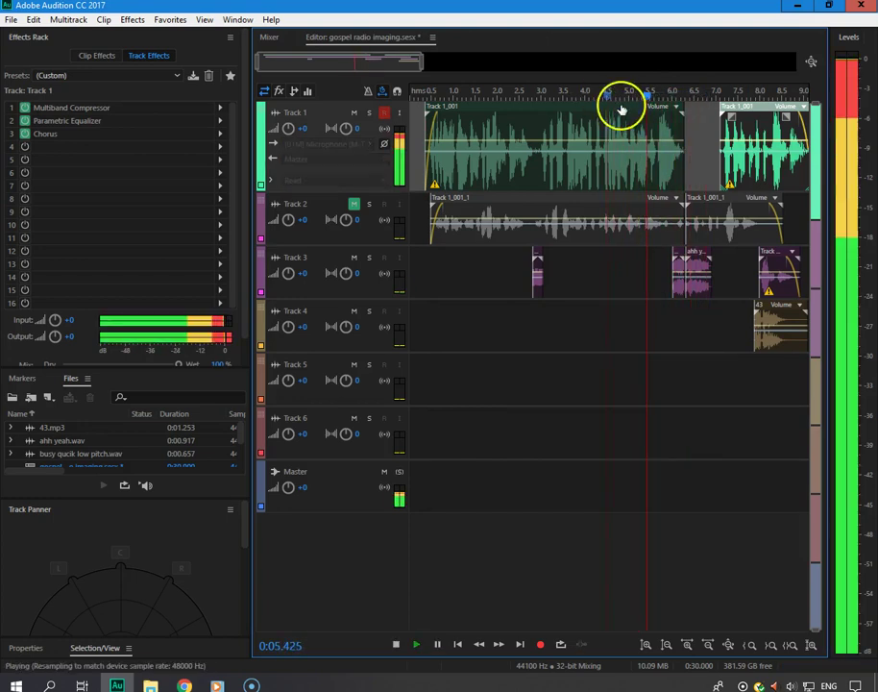
pyautogui.press('space')
pyautogui.moveTo(419, 67); pyautogui.dragTo(378, 55)
pyautogui.click(458, 98)
pyautogui.press('space')
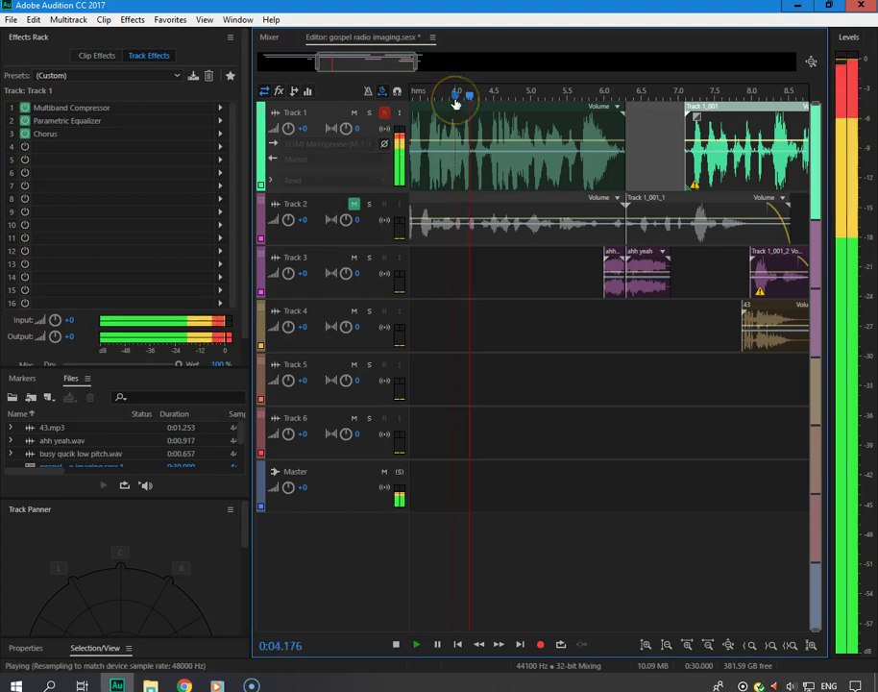
pyautogui.press('space')
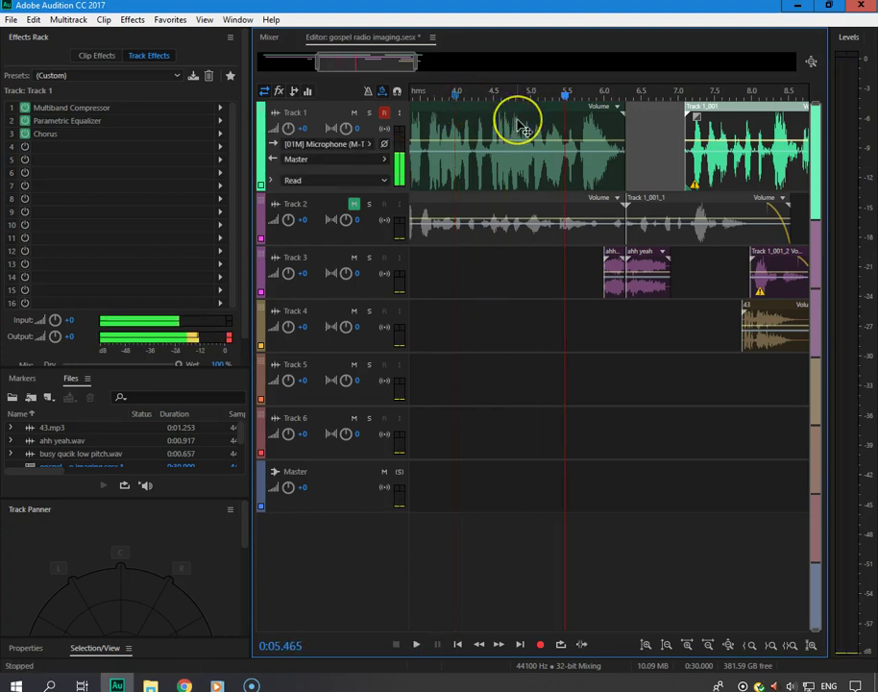
# - Split the voice-over at about 5.0 s and place a unique copy of the phrase before the gap on Track 4 at about 6.2 s
pyautogui.press('r')
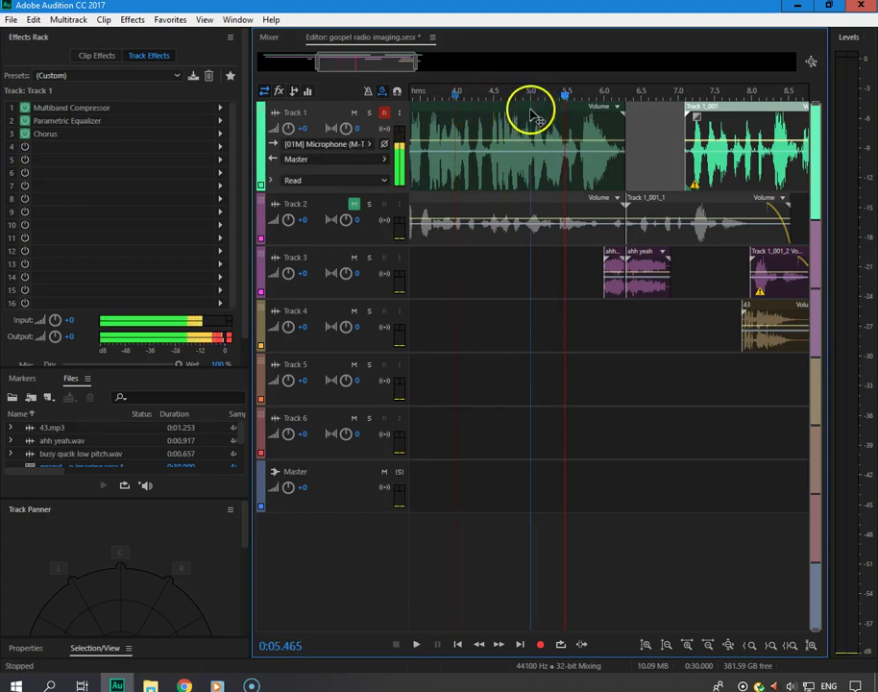
pyautogui.click(534, 114)
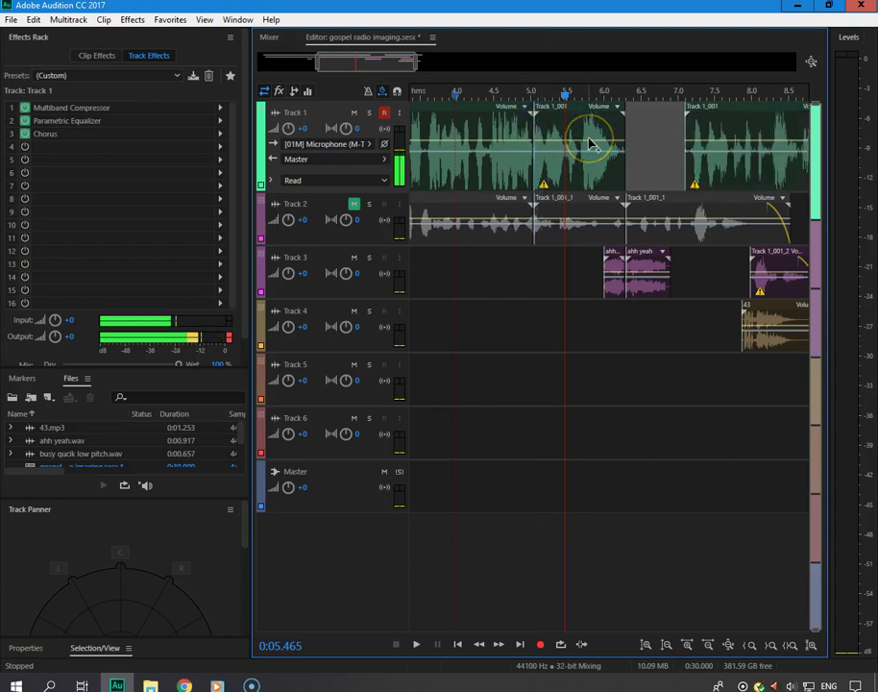
pyautogui.moveTo(598, 120); pyautogui.dragTo(677, 309)
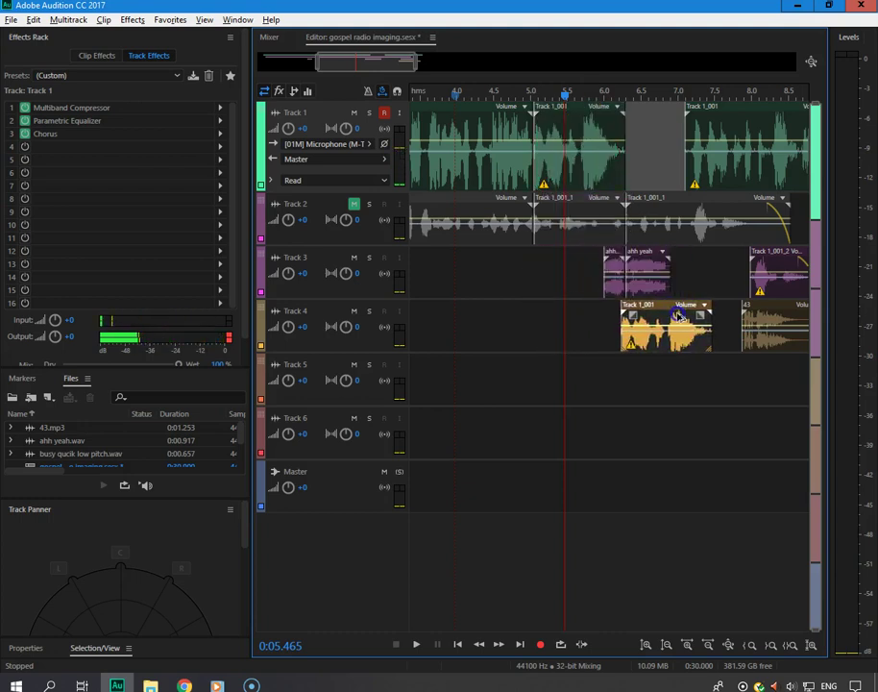
pyautogui.rightClick(674, 318)
pyautogui.click(672, 365)
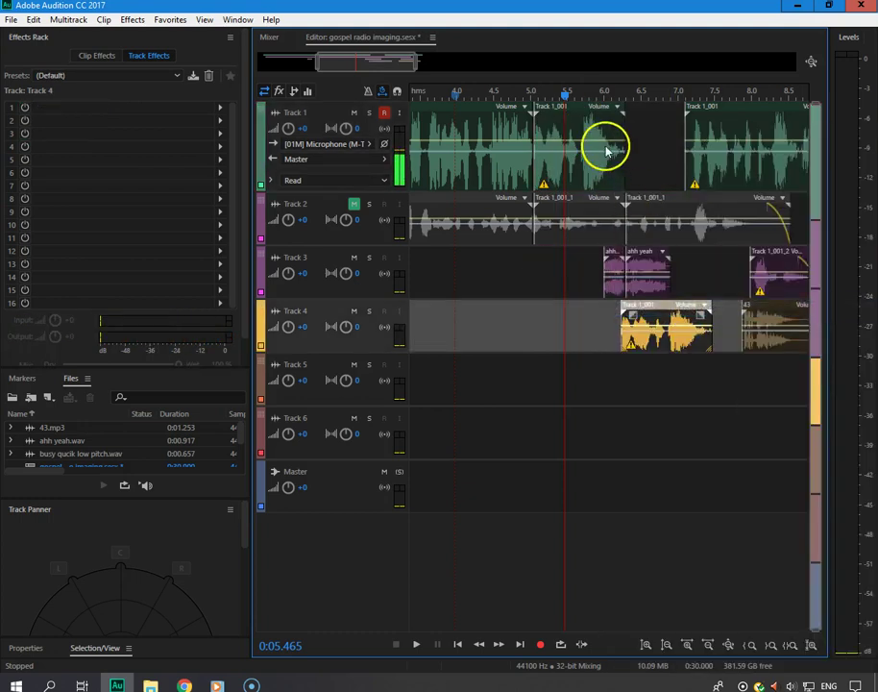
# - Play the session from about 5.0 s through the gap to hear the original phrase and its copy
pyautogui.click(533, 96)
pyautogui.press('space')
pyautogui.press('space')
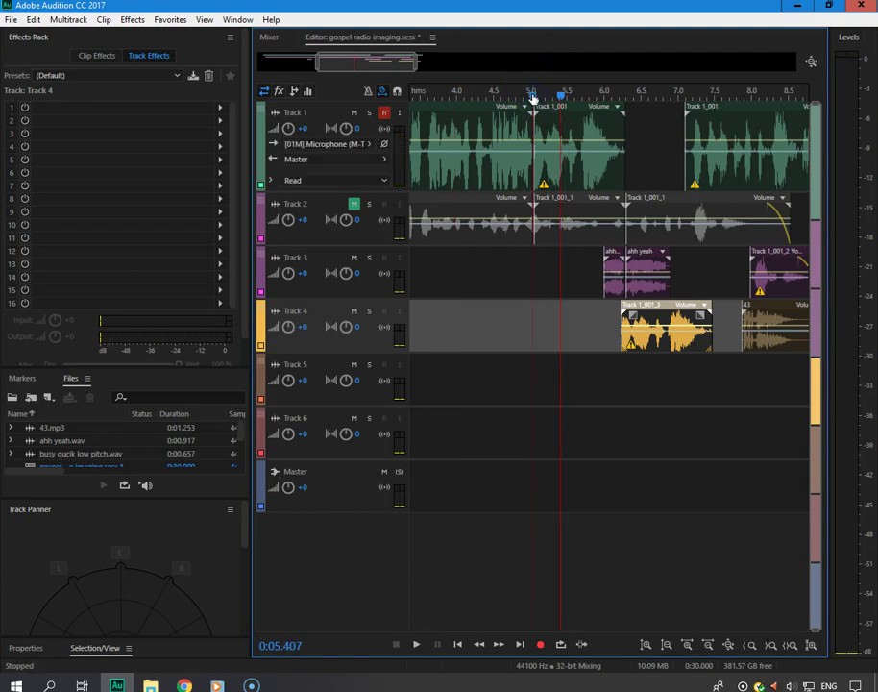
pyautogui.press('space')
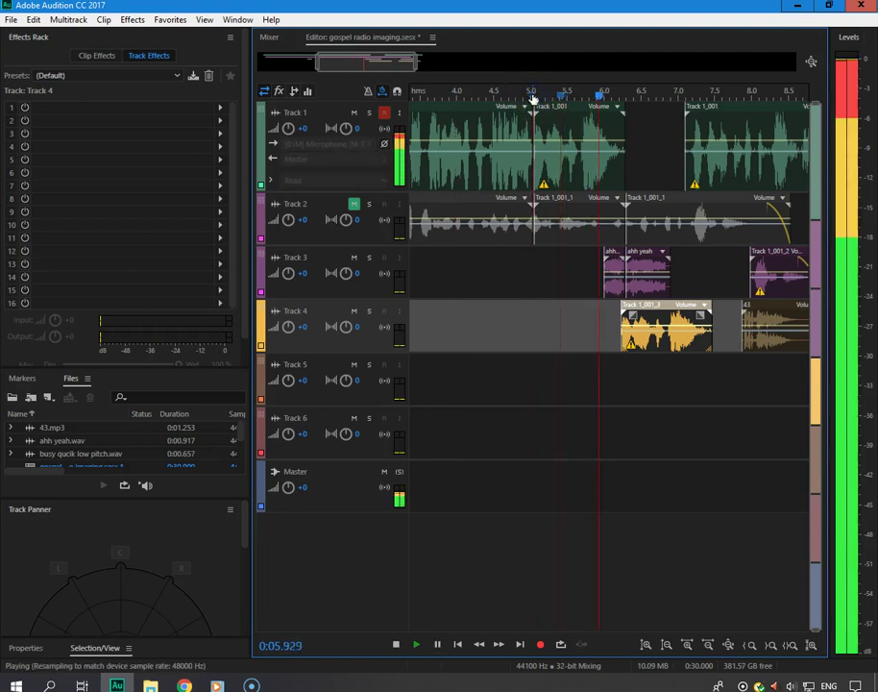
pyautogui.press('space')
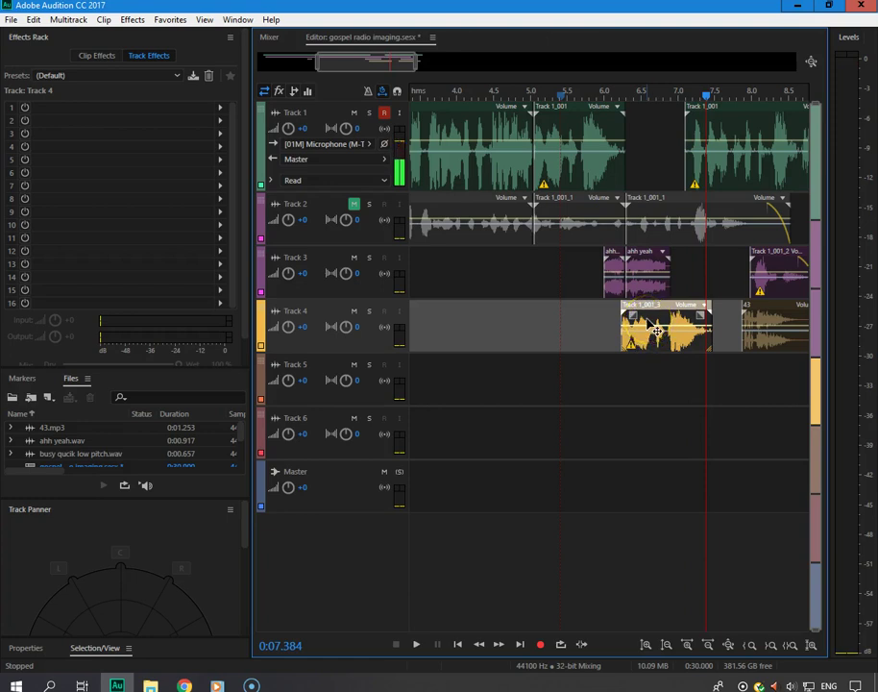
# - Move the copied phrase to Track 6 at about 6.2 s, play it, and add a Pitch Shifter effect to that track
pyautogui.moveTo(656, 331); pyautogui.dragTo(646, 420)
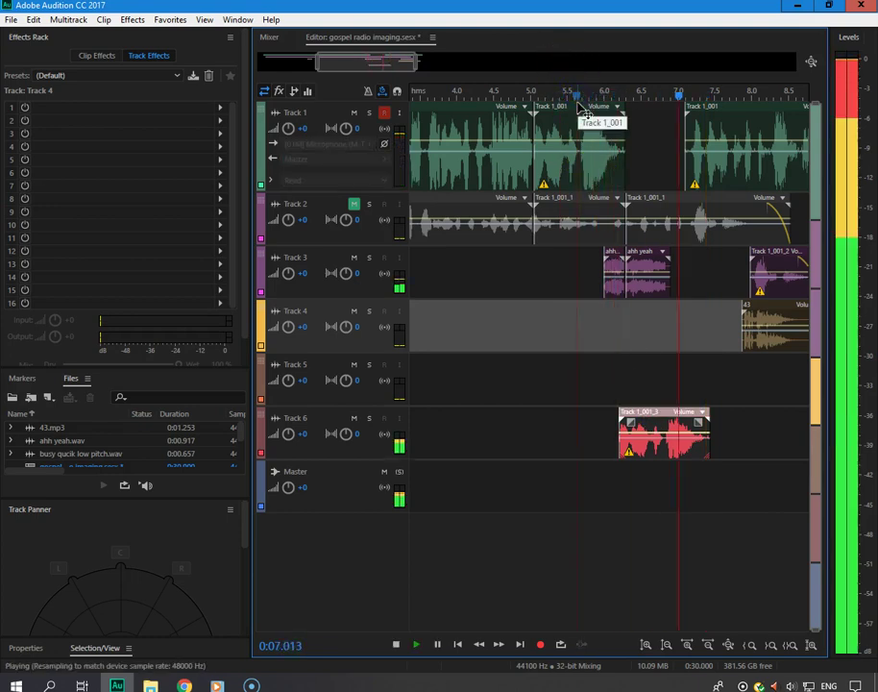
pyautogui.press('space')
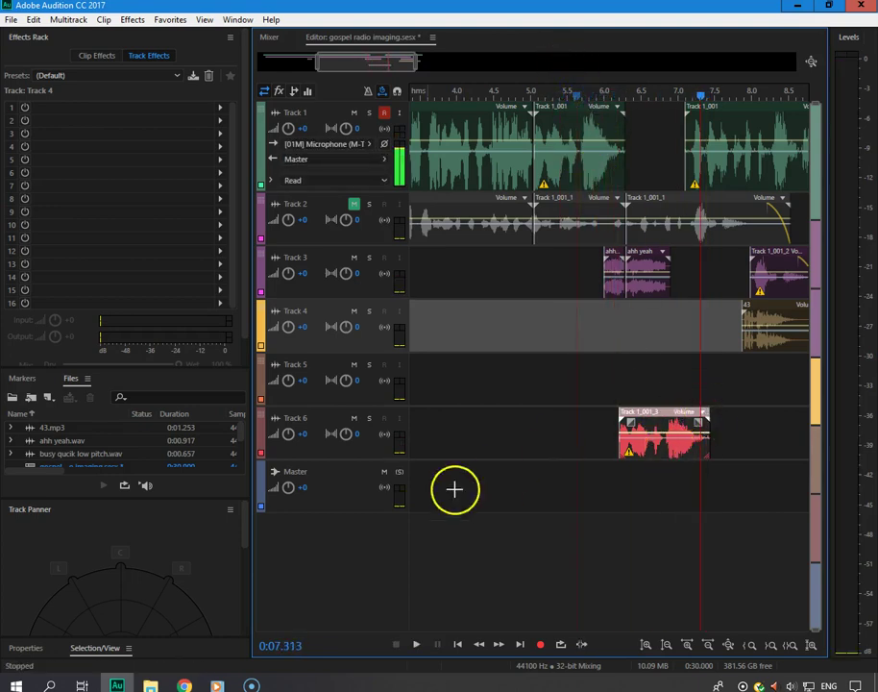
pyautogui.click(339, 425)
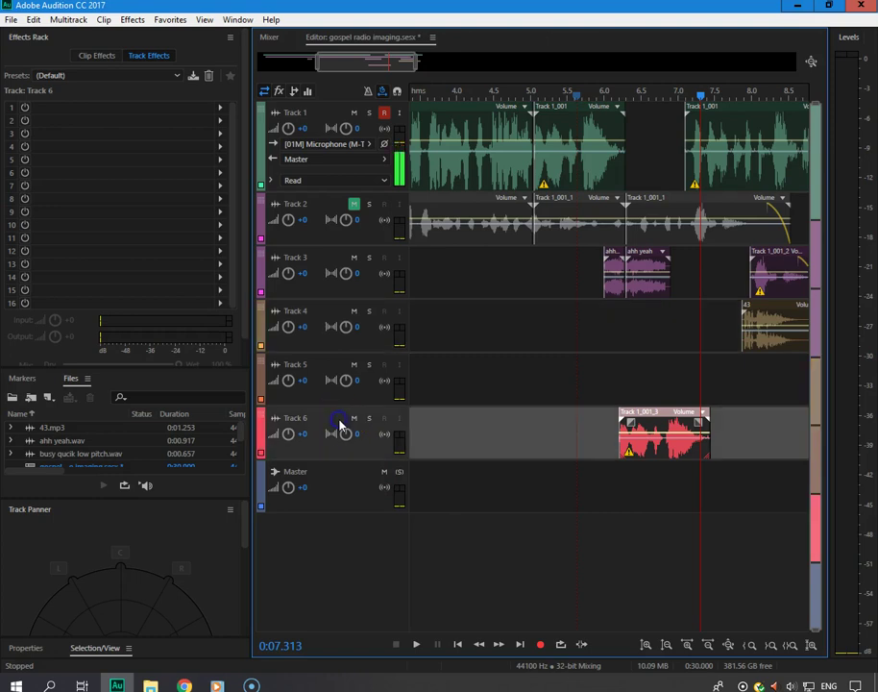
pyautogui.click(219, 110)
pyautogui.moveTo(307, 279)
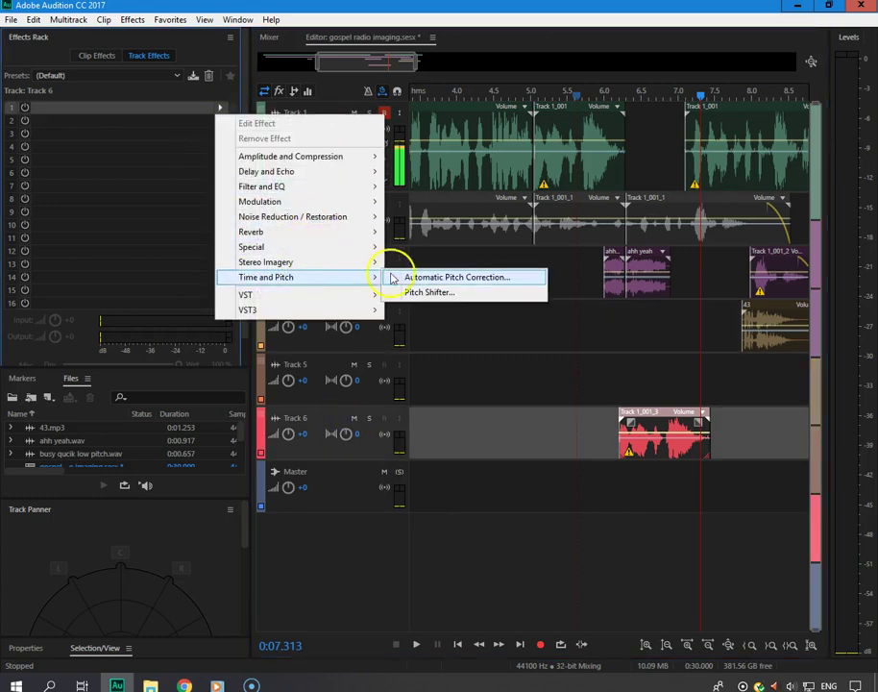
pyautogui.click(413, 292)
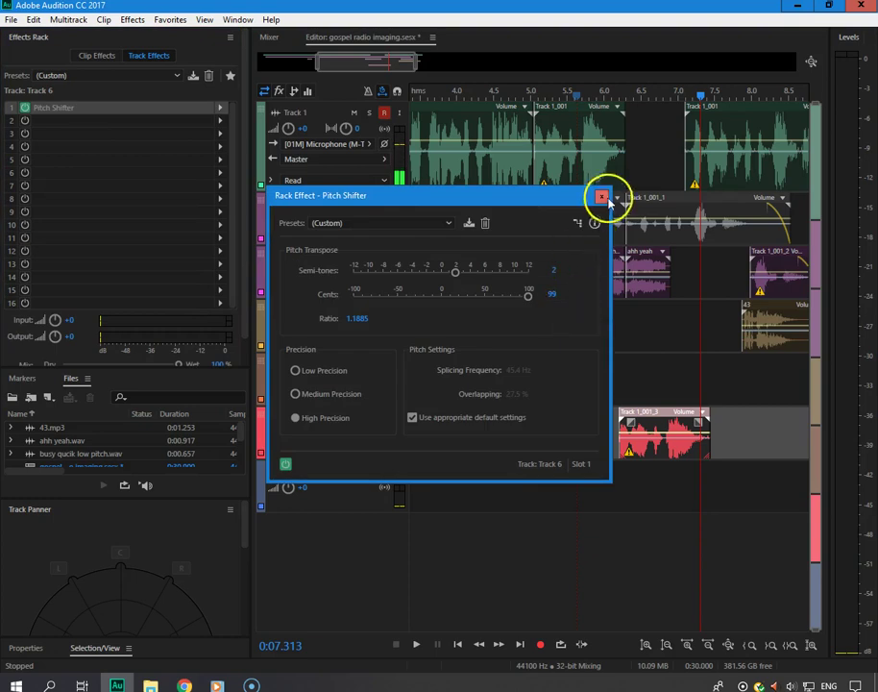
pyautogui.click(602, 197)
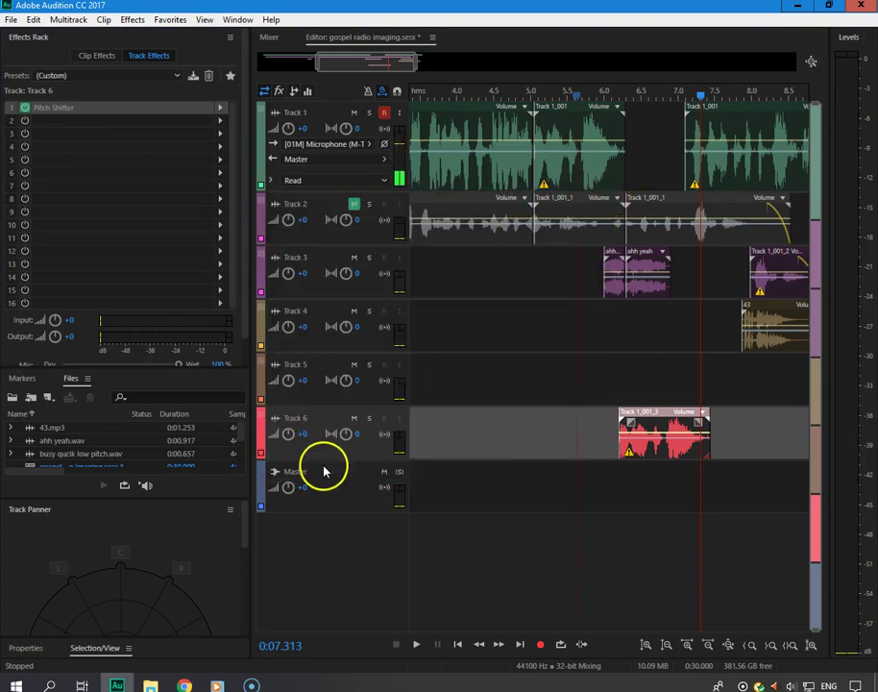
# - Enlarge Track 6 and show the Pitch Shifter Transpose Ratio envelope in its automation lane
pyautogui.moveTo(324, 461); pyautogui.dragTo(337, 529)
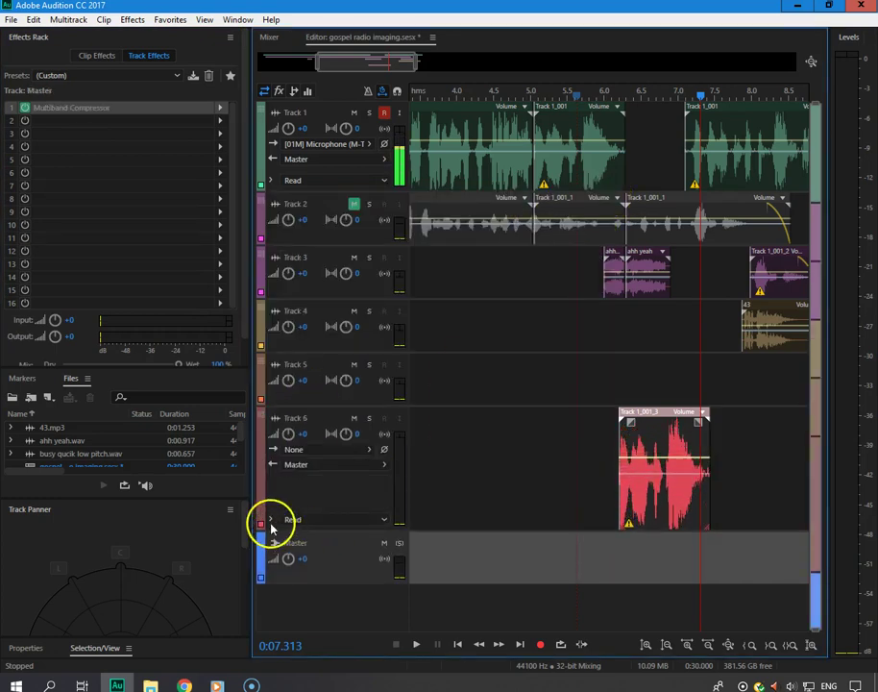
pyautogui.click(271, 520)
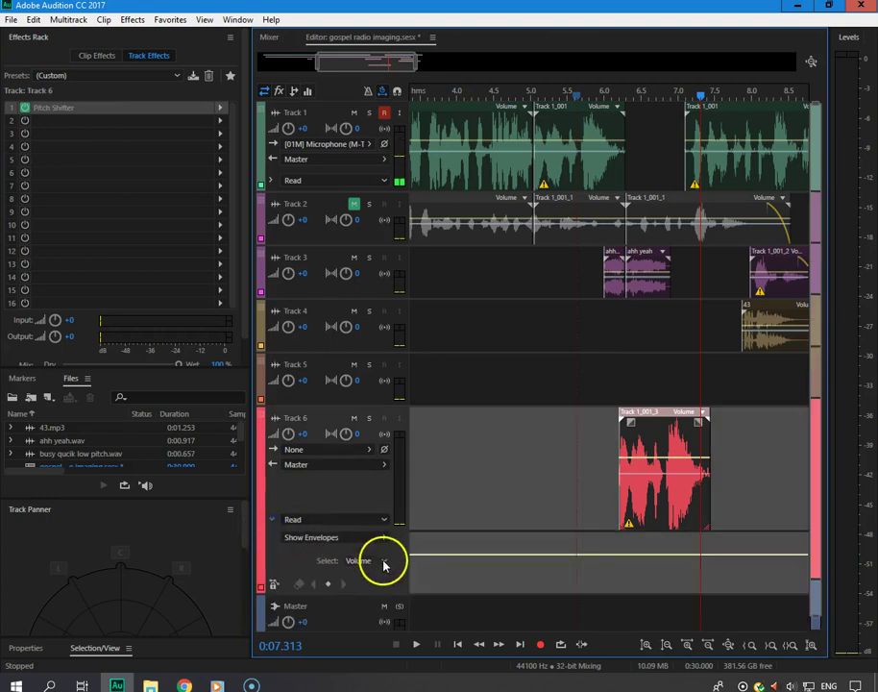
pyautogui.click(376, 543)
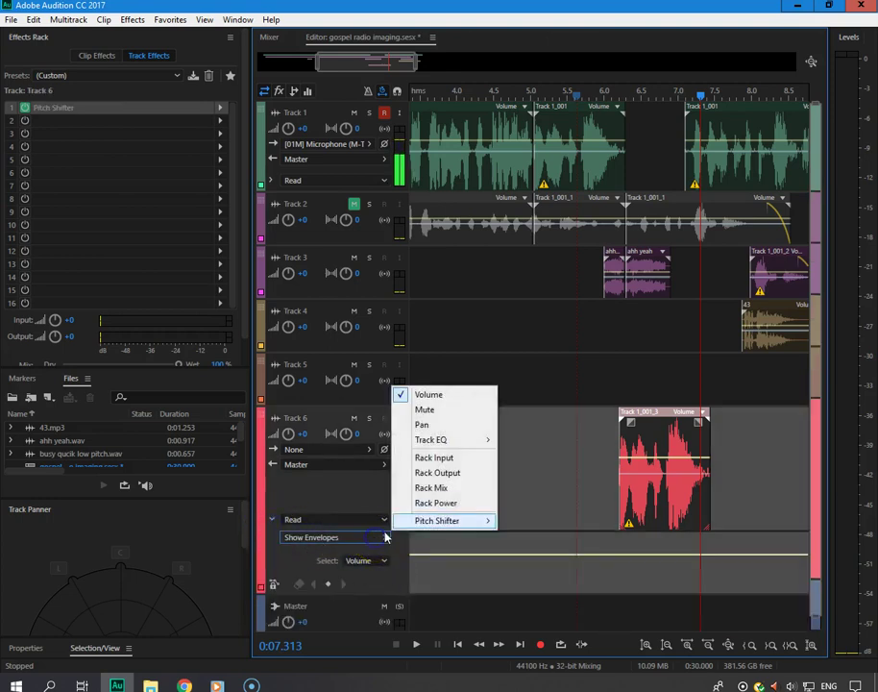
pyautogui.moveTo(447, 519)
pyautogui.click(519, 520)
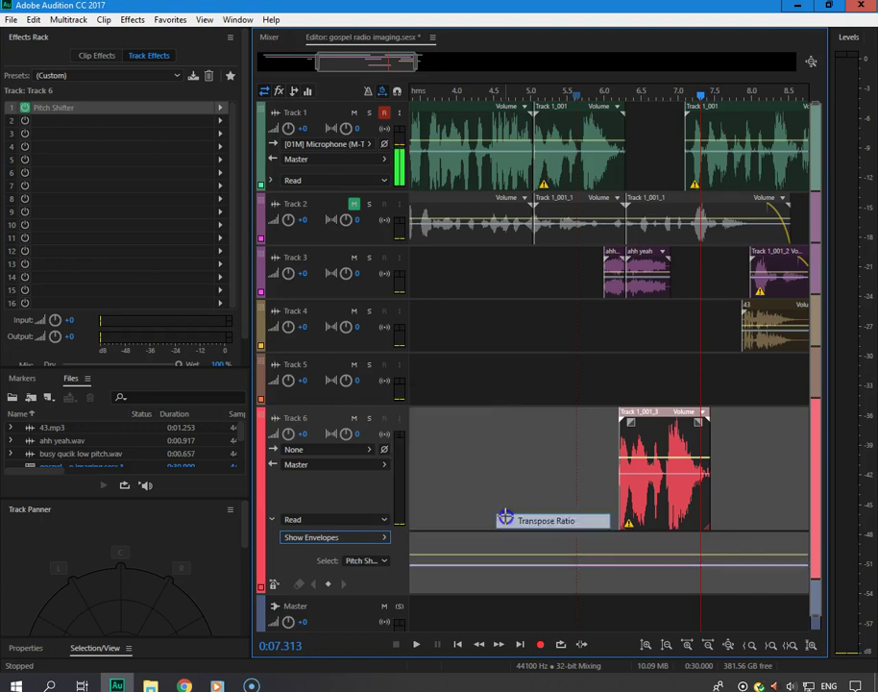
# - Shape the Transpose Ratio envelope with keyframes at about 6.25 s, a raised one at 6.3 s and a lowered one at 7.1 s
pyautogui.click(622, 572)
pyautogui.moveTo(623, 571); pyautogui.dragTo(627, 543)
pyautogui.moveTo(681, 540); pyautogui.dragTo(688, 579)
# - Play the session from about 5.5 s and again from about 4.6 s to check the falling pitch on the repeated phrase
pyautogui.click(568, 96)
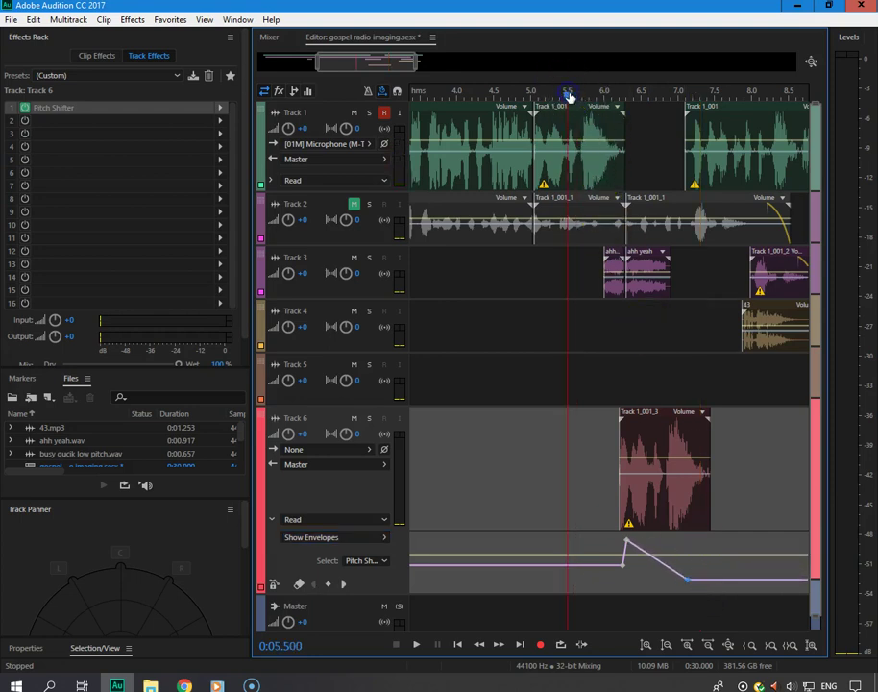
pyautogui.press('space')
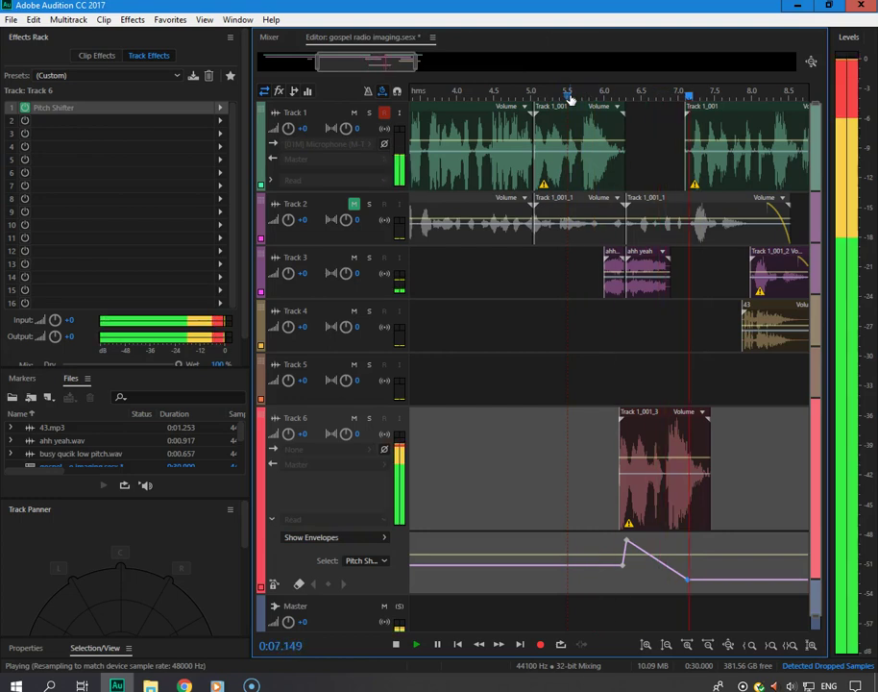
pyautogui.click(503, 110)
pyautogui.press('space')
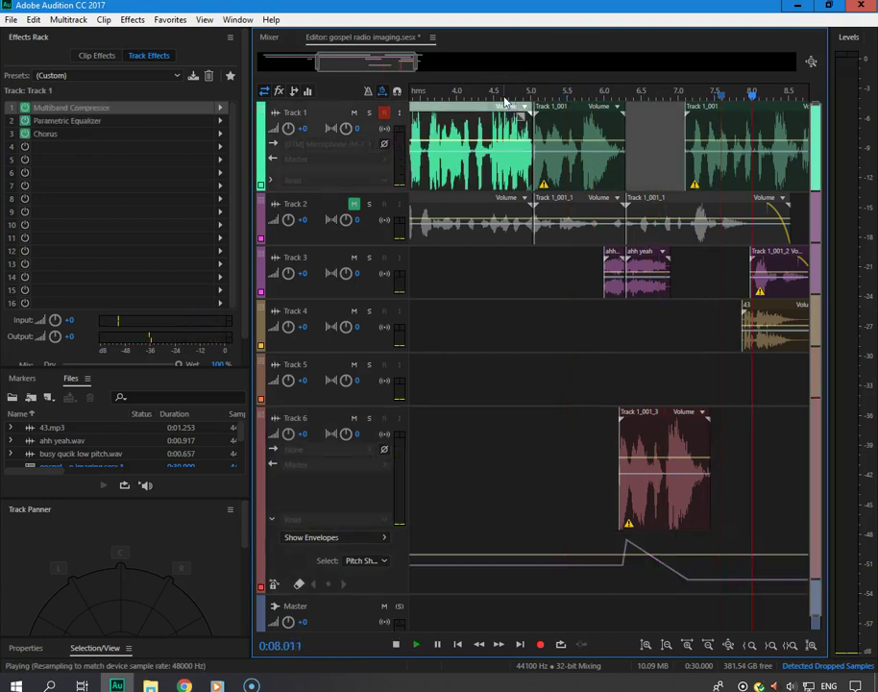
pyautogui.press('space')
pyautogui.click(503, 96)
pyautogui.press('space')
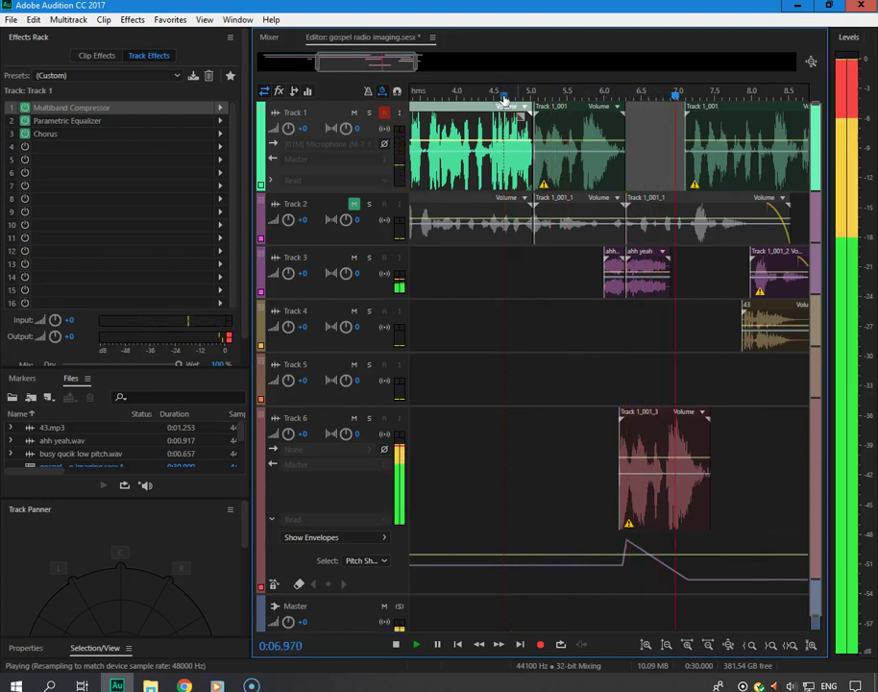
pyautogui.click(553, 130)
pyautogui.press('space')
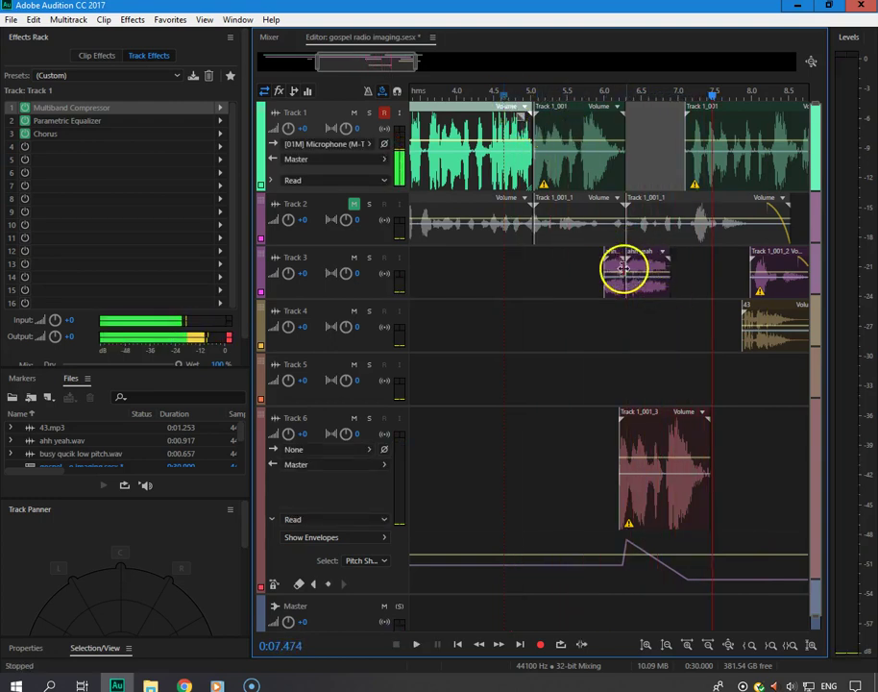
# - Remove the first piece of the split ahh yeah clip, move the other piece to about 4.6 s on Track 3 and play from about 4.8 s
pyautogui.click(615, 271)
pyautogui.moveTo(637, 275); pyautogui.dragTo(514, 276)
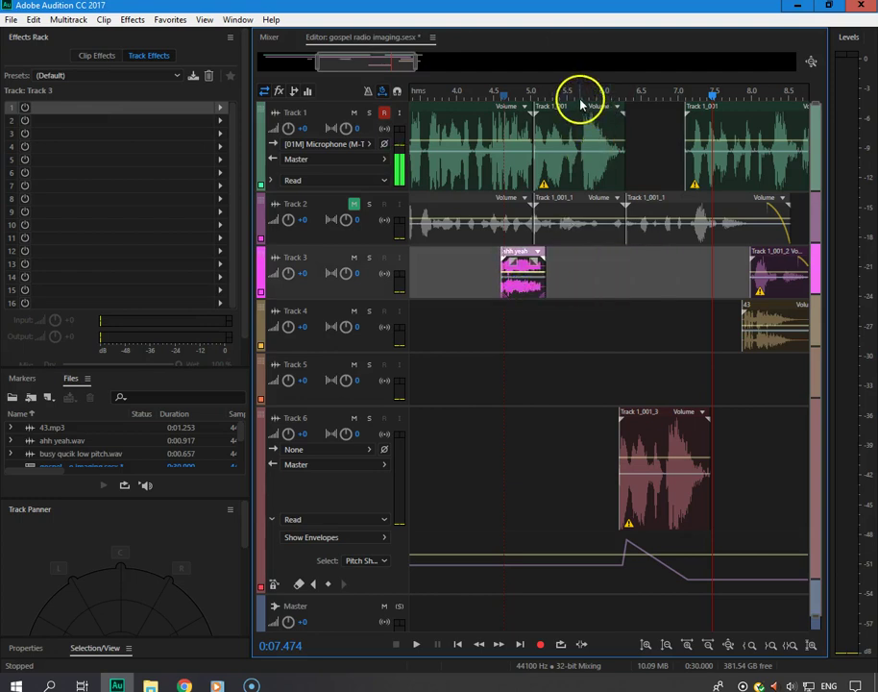
pyautogui.click(535, 109)
pyautogui.click(520, 91)
pyautogui.press('space')
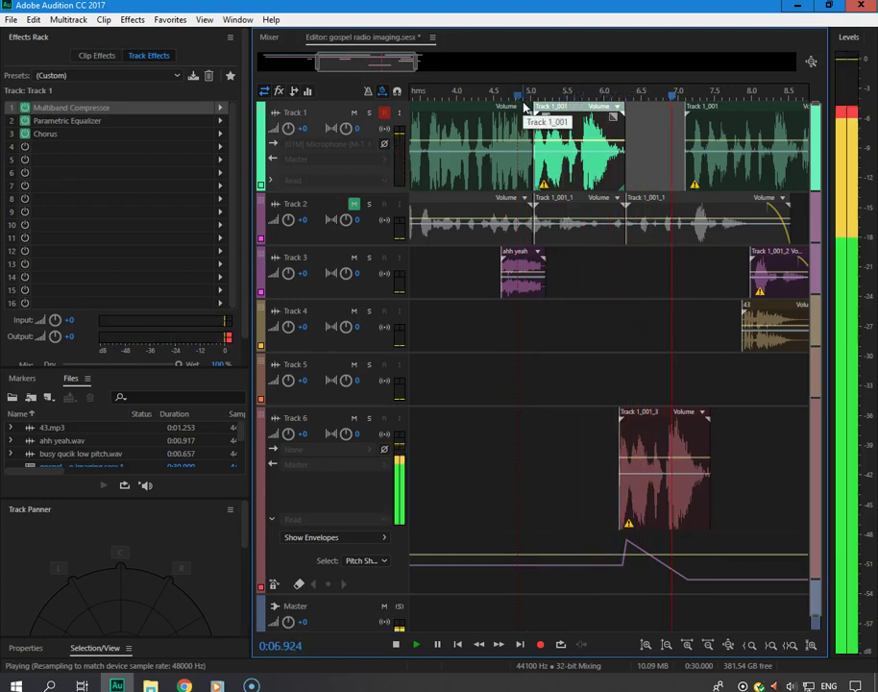
pyautogui.press('space')
# - Shift the repeated phrase clip on Track 6 slightly earlier to about 6.15 s and play from about 5.5 s
pyautogui.moveTo(670, 429); pyautogui.dragTo(666, 431)
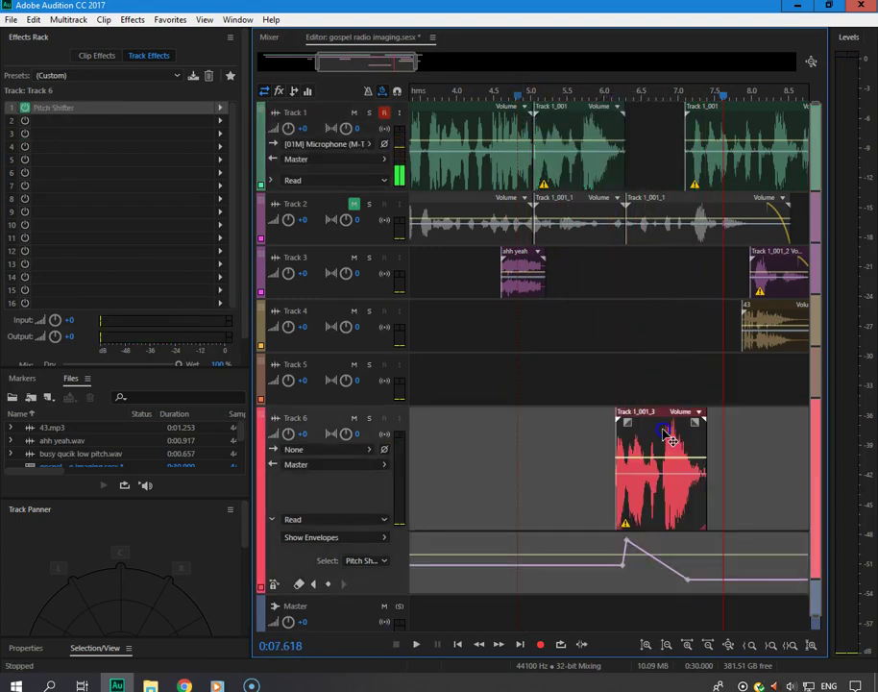
pyautogui.click(565, 96)
pyautogui.press('space')
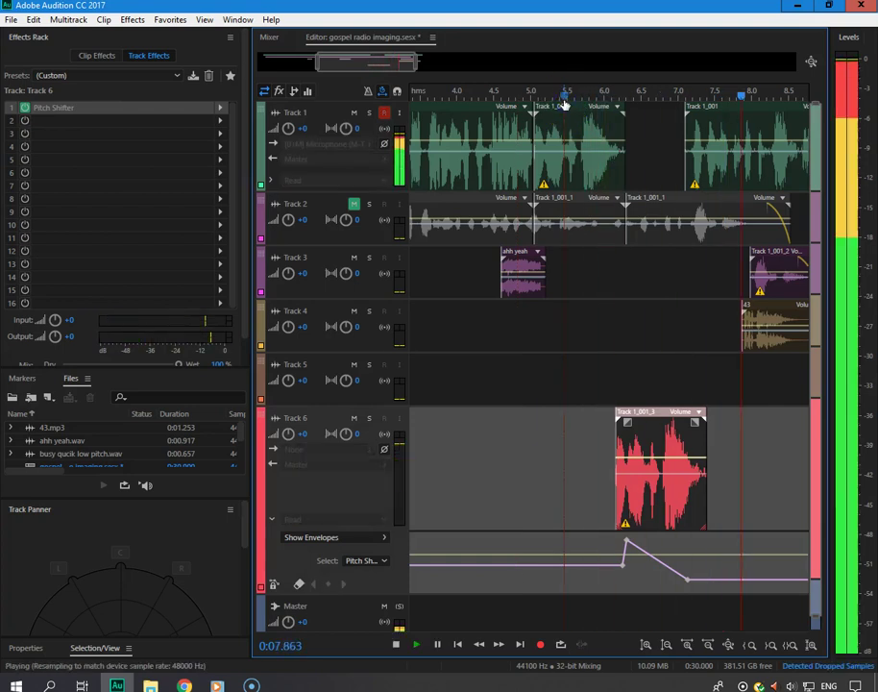
pyautogui.press('space')
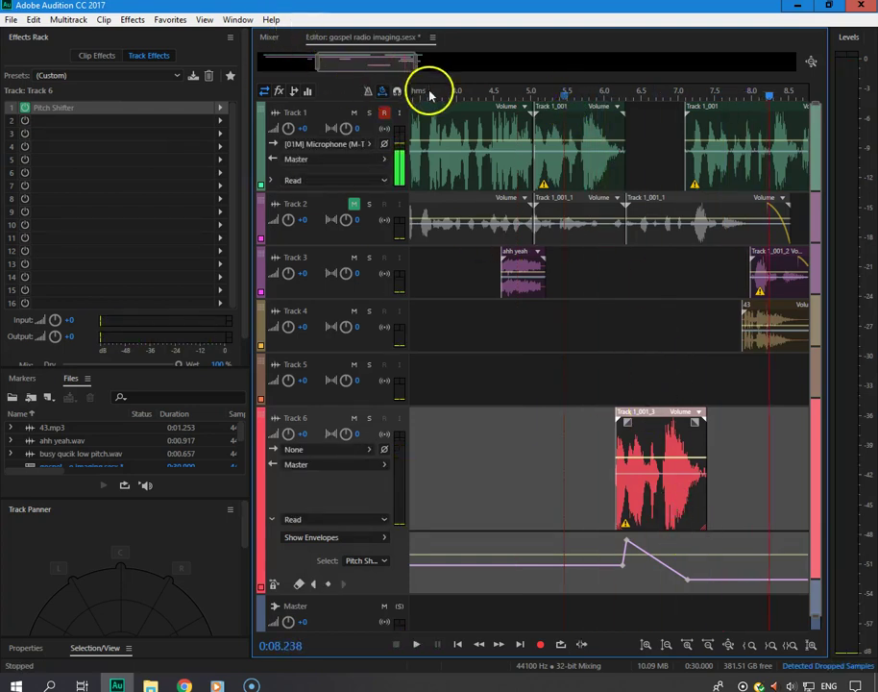
# - Play the session from its beginning to check the phrase repeat in context
pyautogui.press('Home')
pyautogui.press('space')
pyautogui.moveTo(354, 66); pyautogui.dragTo(419, 62)
pyautogui.click(510, 113)
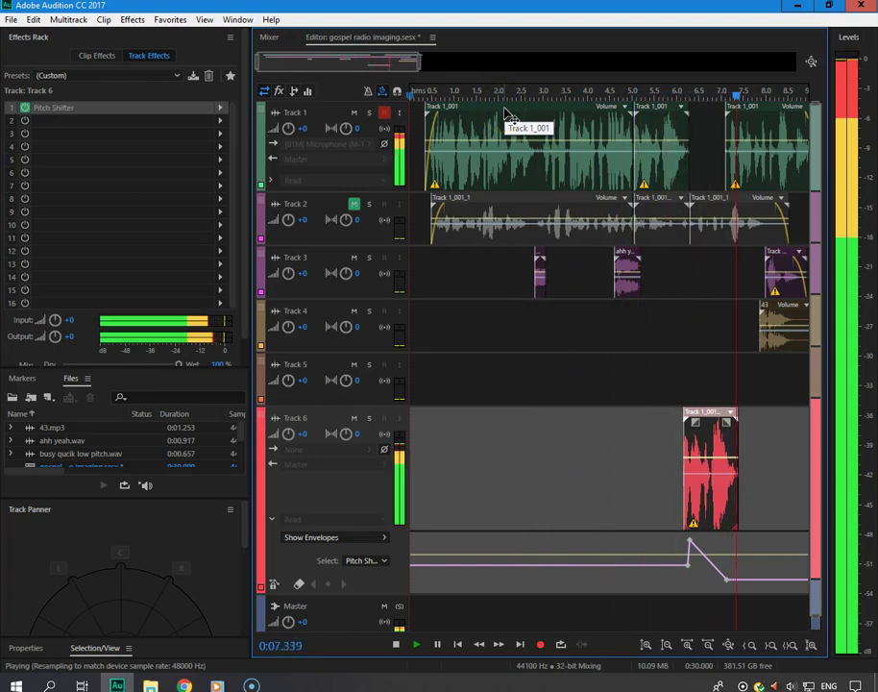
pyautogui.click(723, 473)
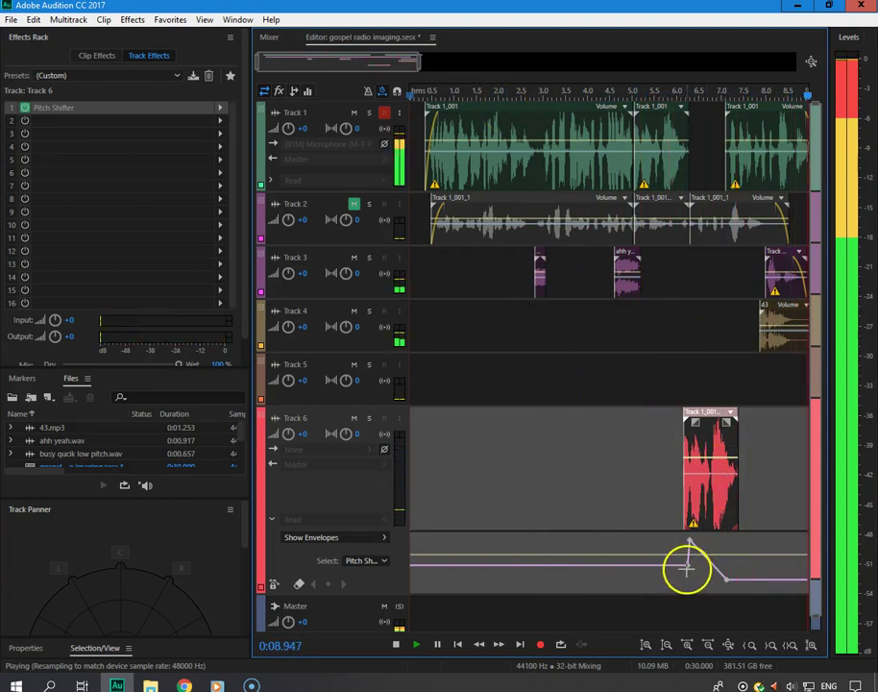
# - Move the ahh yeah clip from Track 3 to about 9.0 s on Track 2 and play from about 7.5 s
pyautogui.moveTo(454, 64); pyautogui.dragTo(332, 62)
pyautogui.moveTo(530, 294); pyautogui.dragTo(719, 224)
pyautogui.click(643, 95)
pyautogui.press('space')
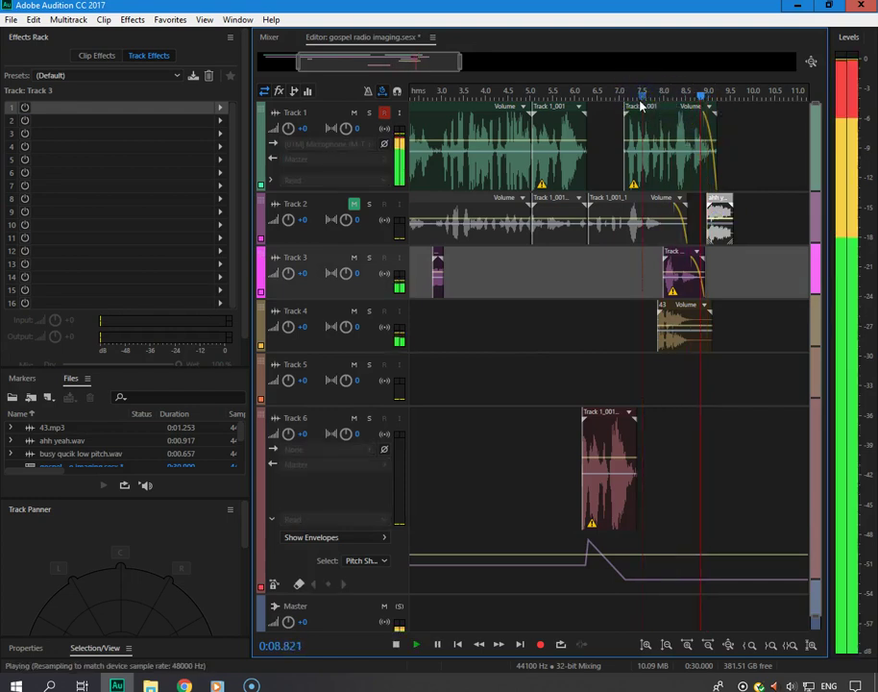
pyautogui.click(642, 112)
pyautogui.press('space')
# - Select the short vocal clip at about 2.8 s on Track 3 and play the session from about 4.1 s
pyautogui.click(440, 276)
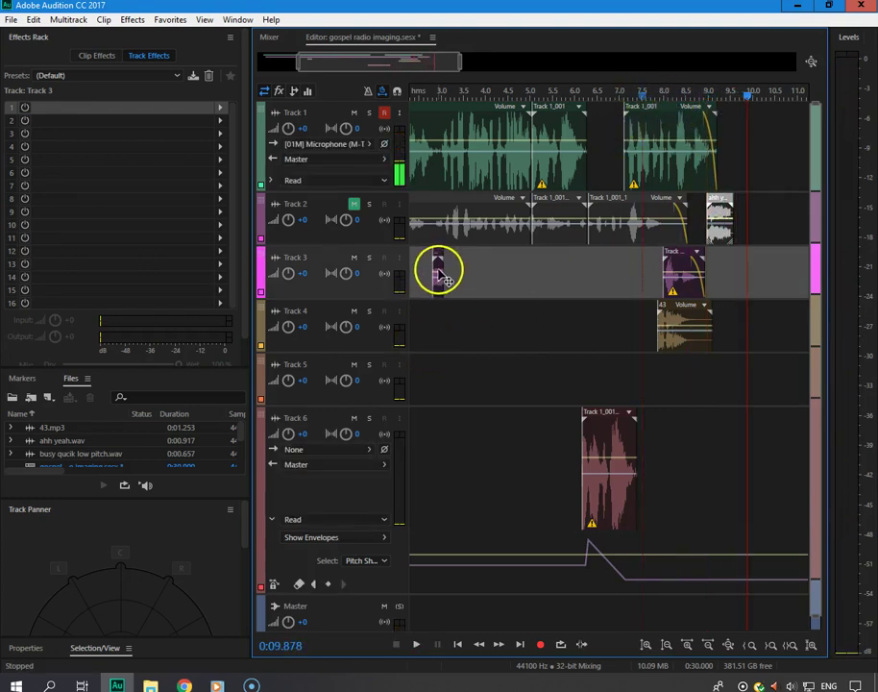
pyautogui.rightClick(440, 276)
pyautogui.click(490, 100)
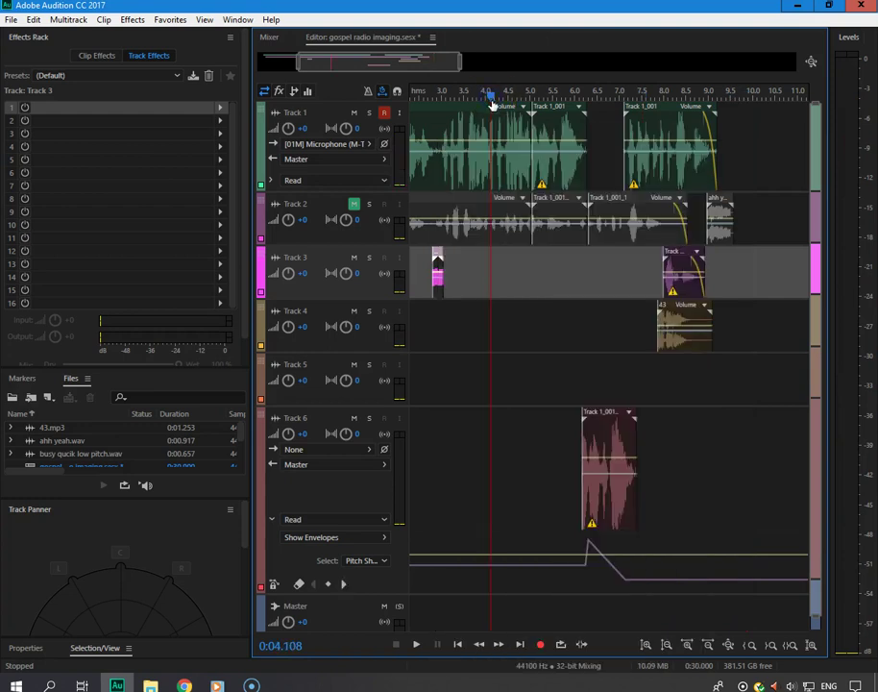
pyautogui.press('space')
pyautogui.click(610, 129)
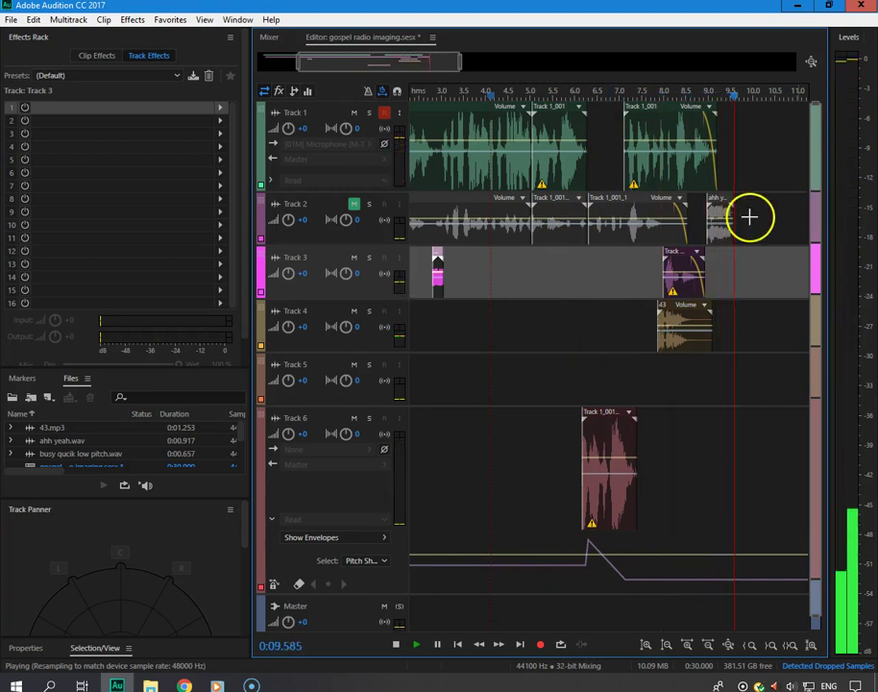
pyautogui.press('space')
# - Unmute Track 2 and play the session from about 2.7 s
pyautogui.click(354, 207)
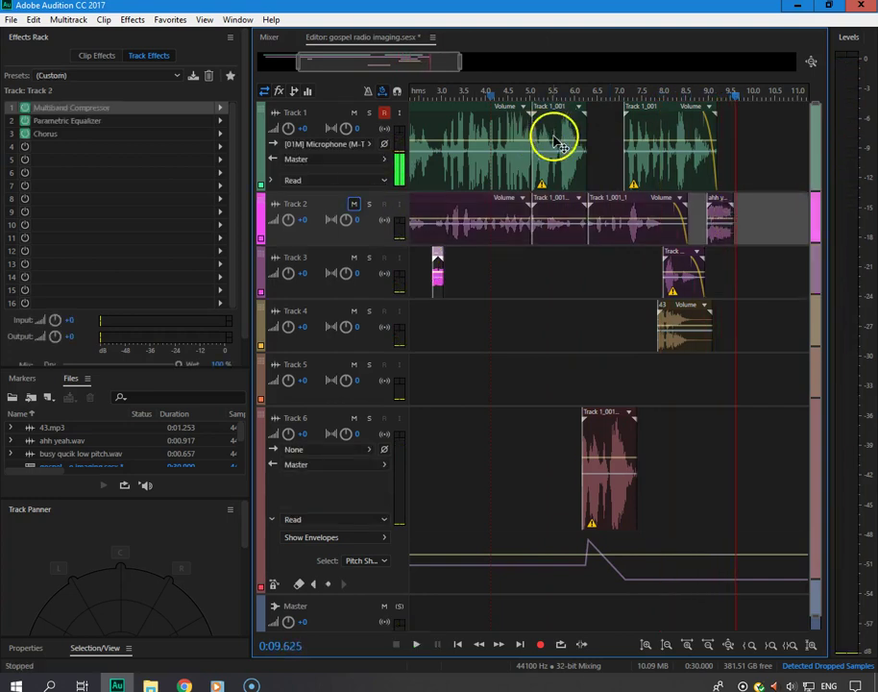
pyautogui.click(424, 90)
pyautogui.press('space')
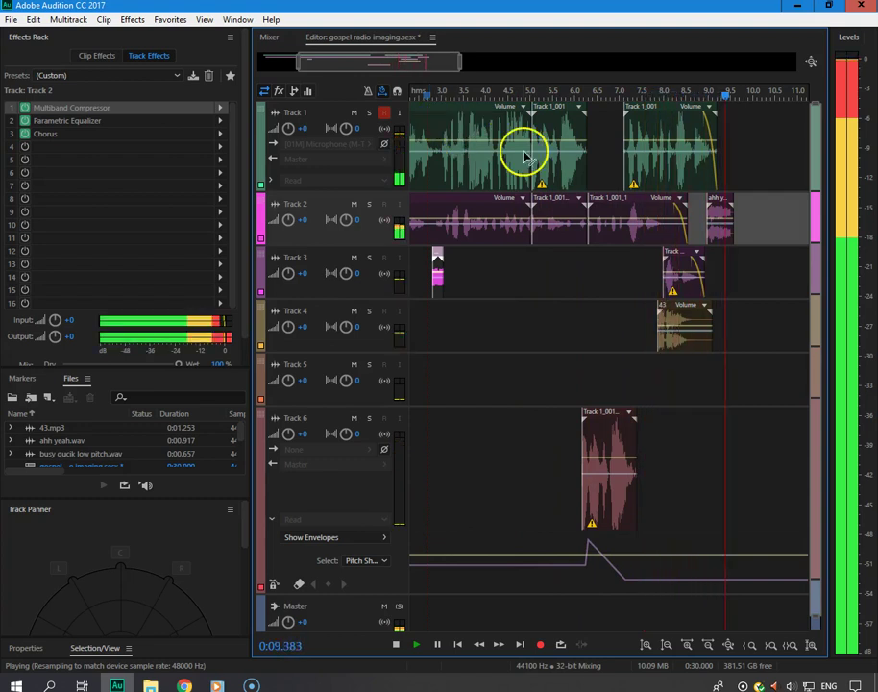
pyautogui.press('space')
# - Move the last voice-over clip on Track 2 to about 7.3 s and check it by playing from about 5.0, 3.6 and 4.6 s
pyautogui.moveTo(605, 215); pyautogui.dragTo(650, 208)
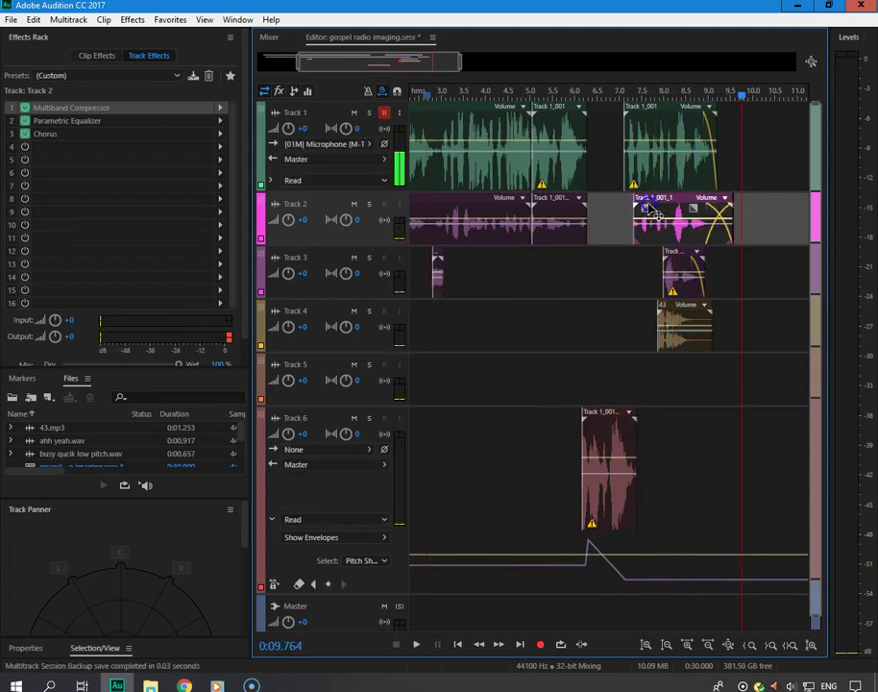
pyautogui.click(530, 94)
pyautogui.press('space')
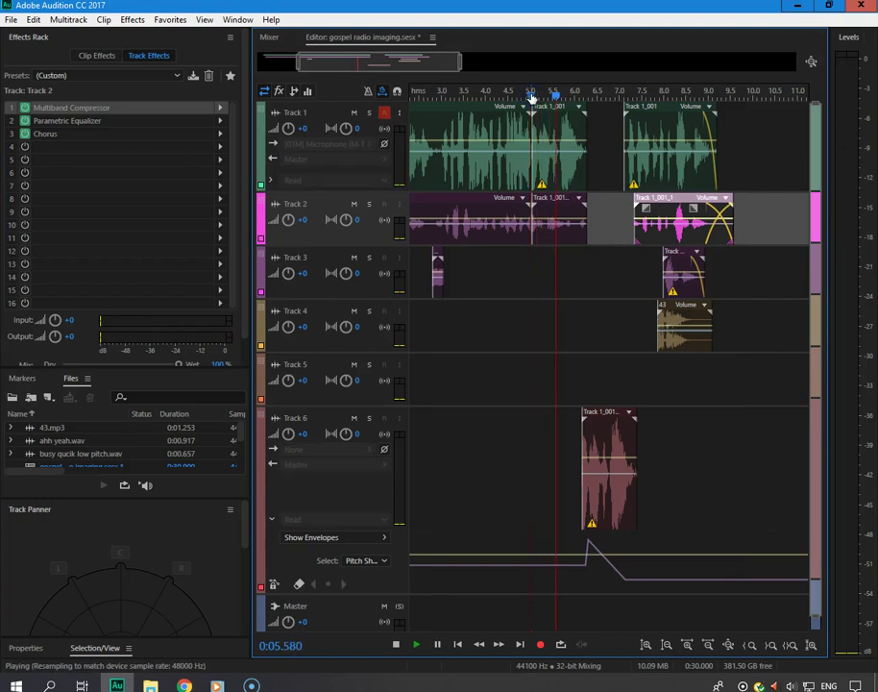
pyautogui.press('space')
pyautogui.press('space')
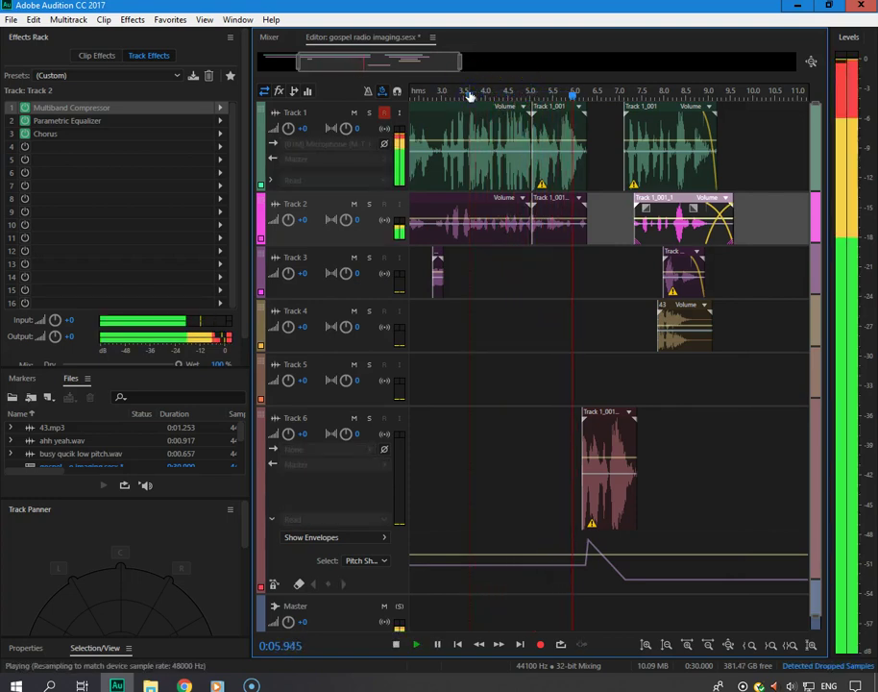
pyautogui.click(531, 93)
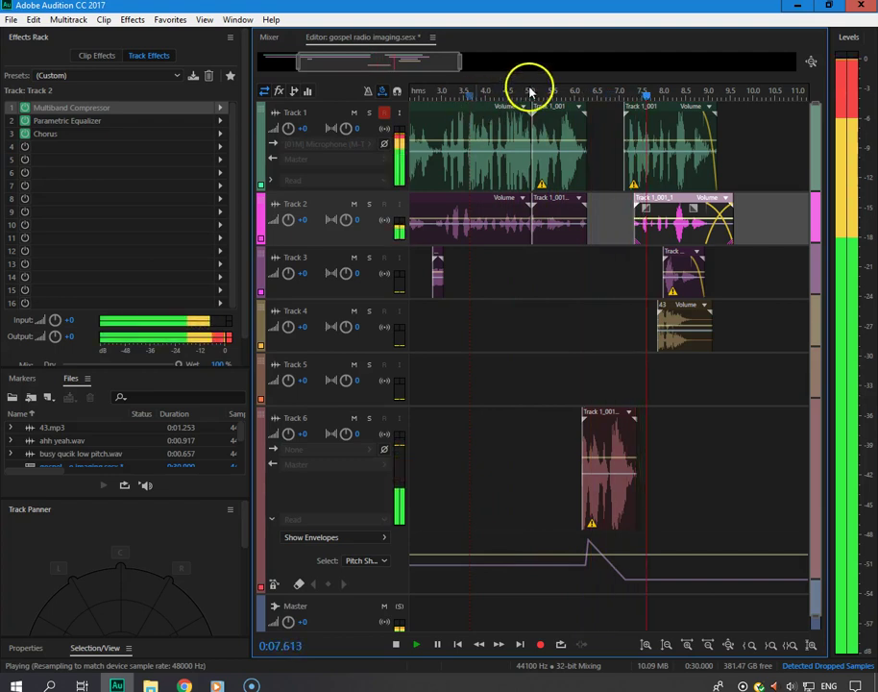
pyautogui.press('space')
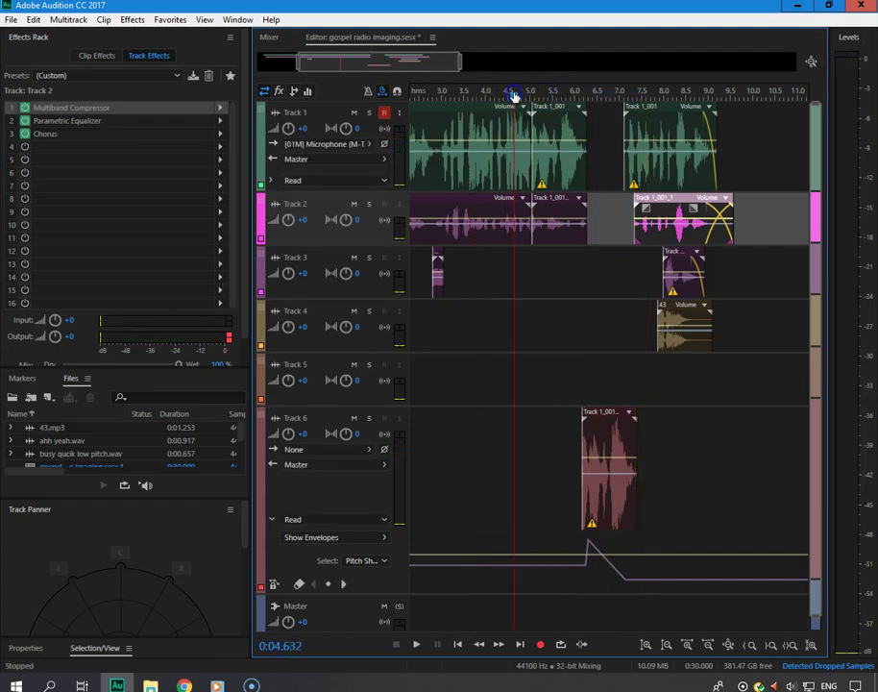
pyautogui.press('space')
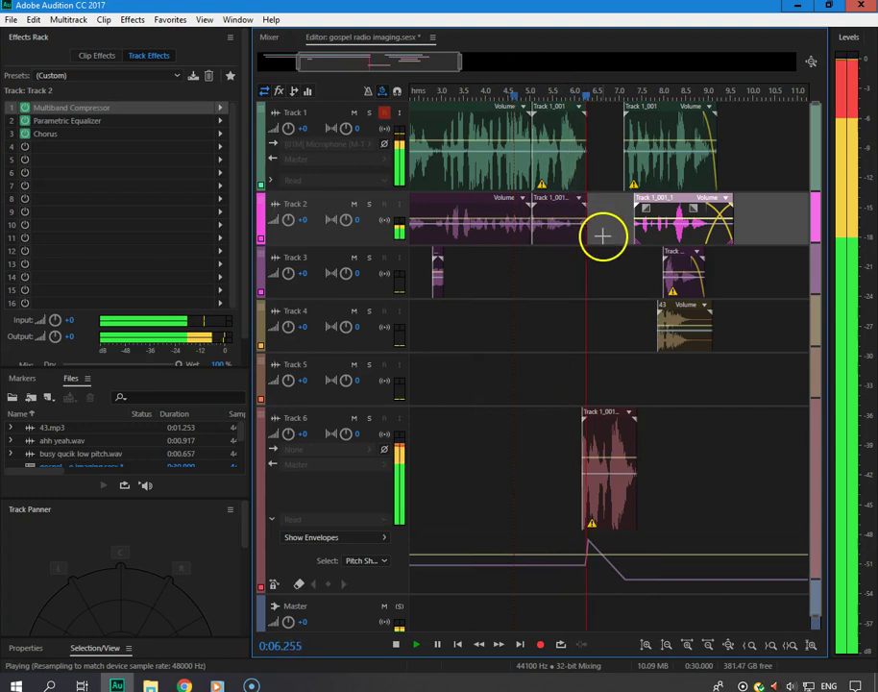
pyautogui.press('space')
# - Trim the end of Track 2's middle voice-over clip to about 6.1 s and extend the last clip's start back to about 7.1 s
pyautogui.click(586, 214)
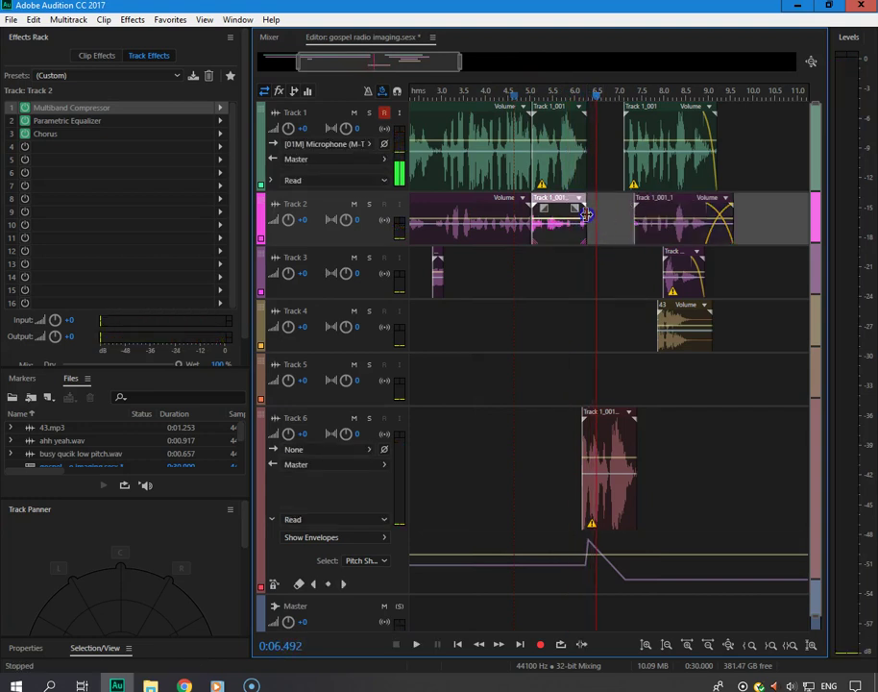
pyautogui.click(634, 219)
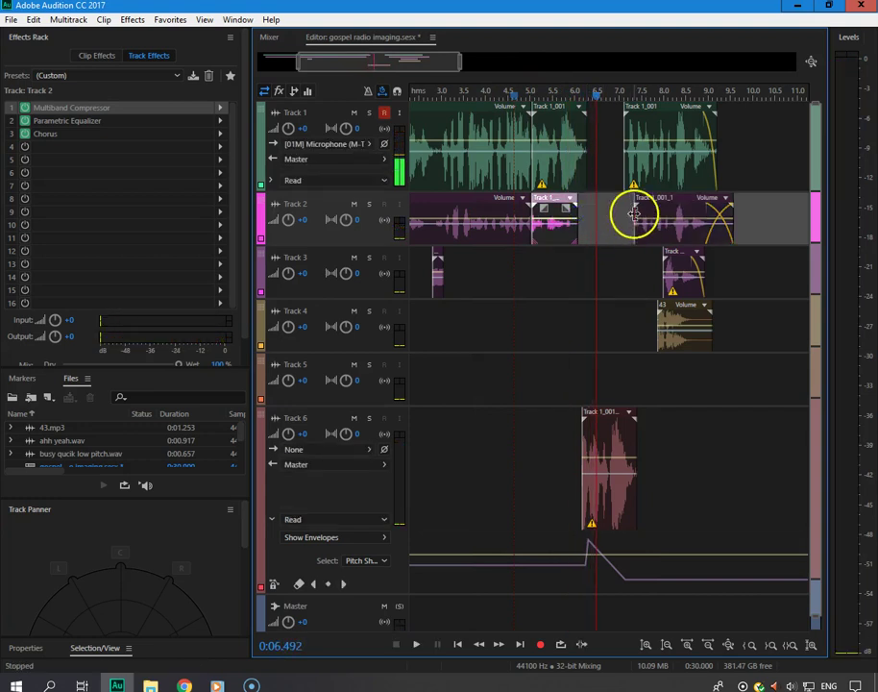
pyautogui.moveTo(634, 214); pyautogui.dragTo(625, 215)
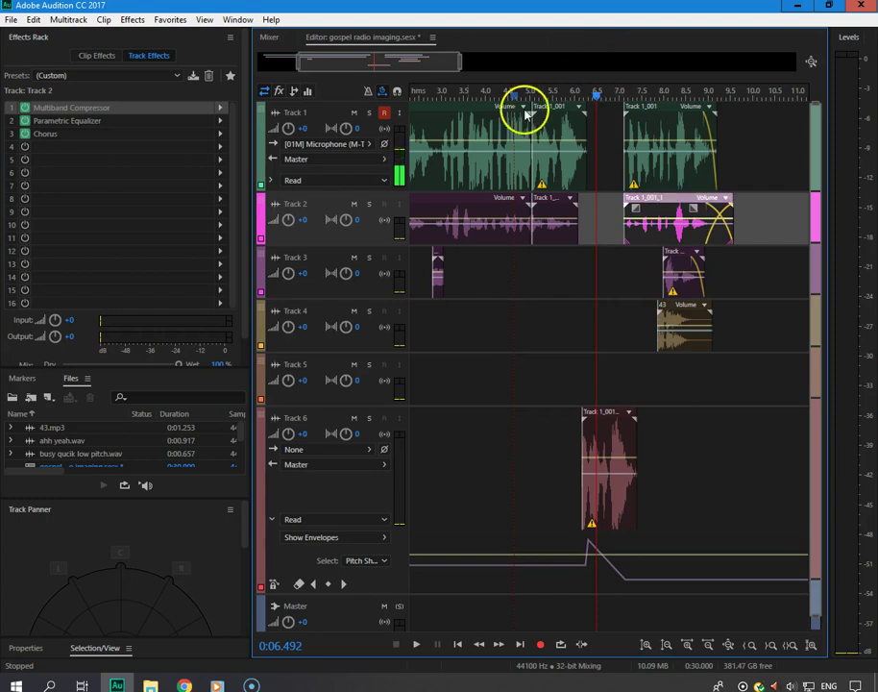
# - Play the session from about 2.4 s to check the trimmed Track 2 clips against the pitched phrase
pyautogui.click(413, 92)
pyautogui.press('space')
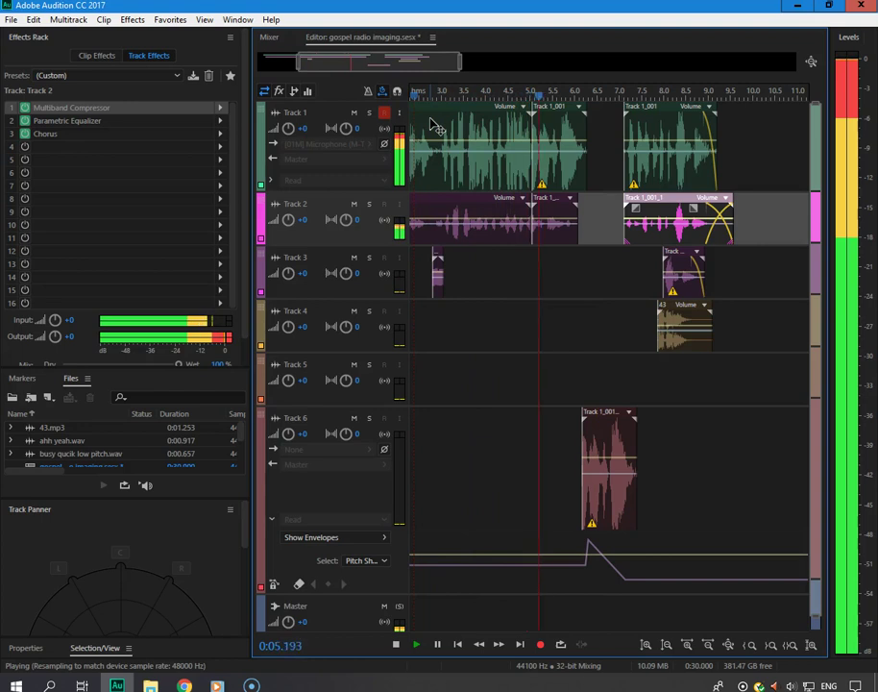
pyautogui.click(382, 454)
pyautogui.press('space')
# - Copy the short vocal clip at about 2.8 s on Track 3 to about 6.0 s on that track and play from about 4.0 s
pyautogui.click(437, 272)
pyautogui.moveTo(439, 271); pyautogui.dragTo(560, 256)
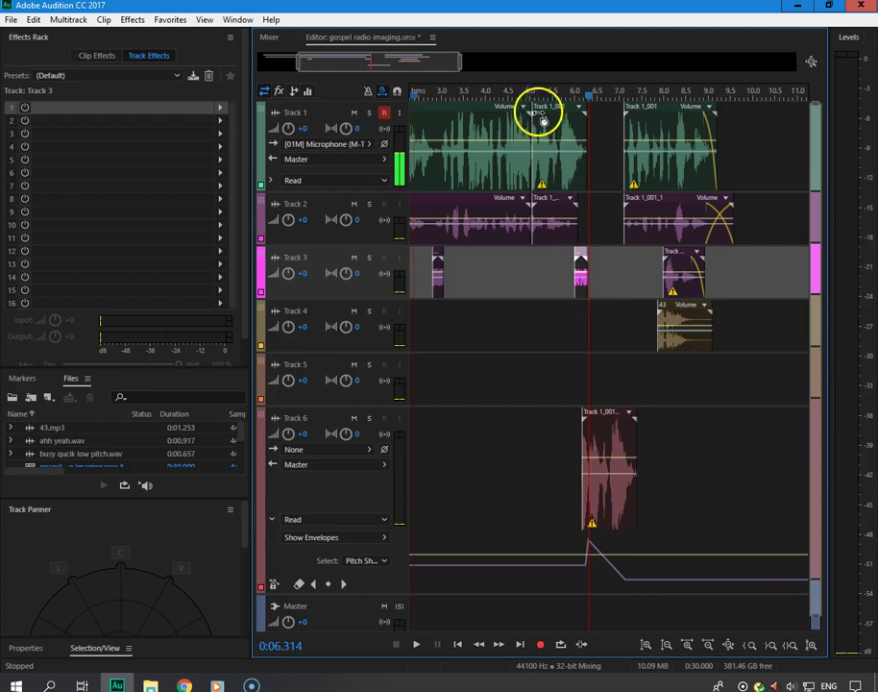
pyautogui.click(487, 97)
pyautogui.press('space')
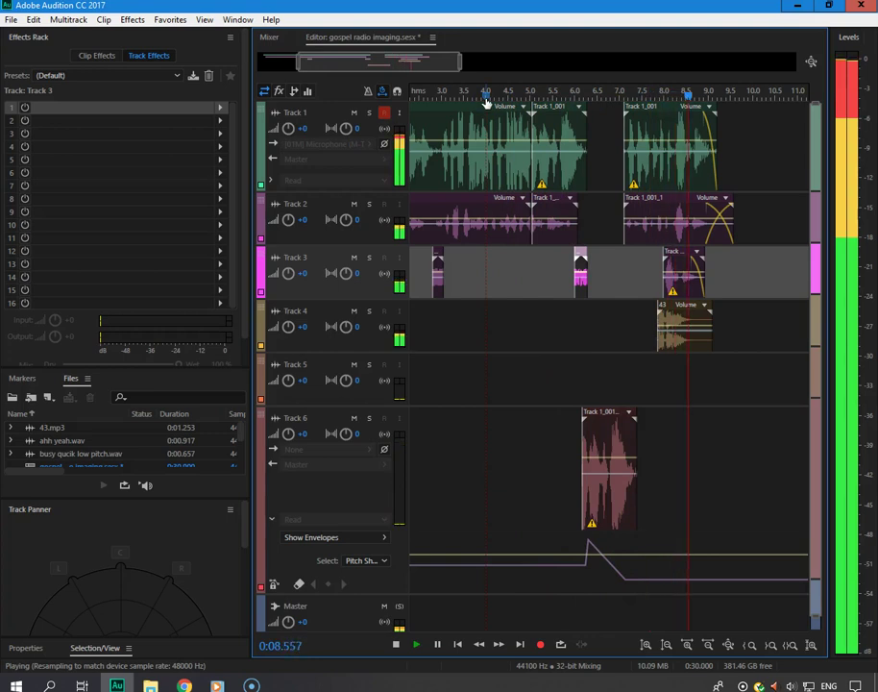
pyautogui.press('space')
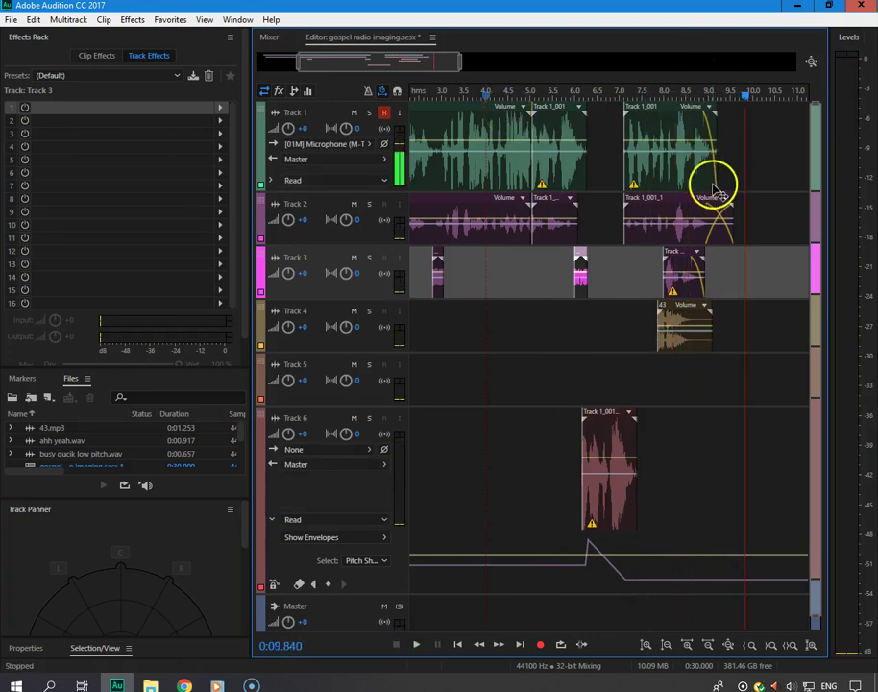
# - Move the ahh yeah clip from Track 2 to about 7.2 s on Track 5 and play from about 6.0 s
pyautogui.moveTo(720, 221); pyautogui.dragTo(650, 375)
pyautogui.click(575, 93)
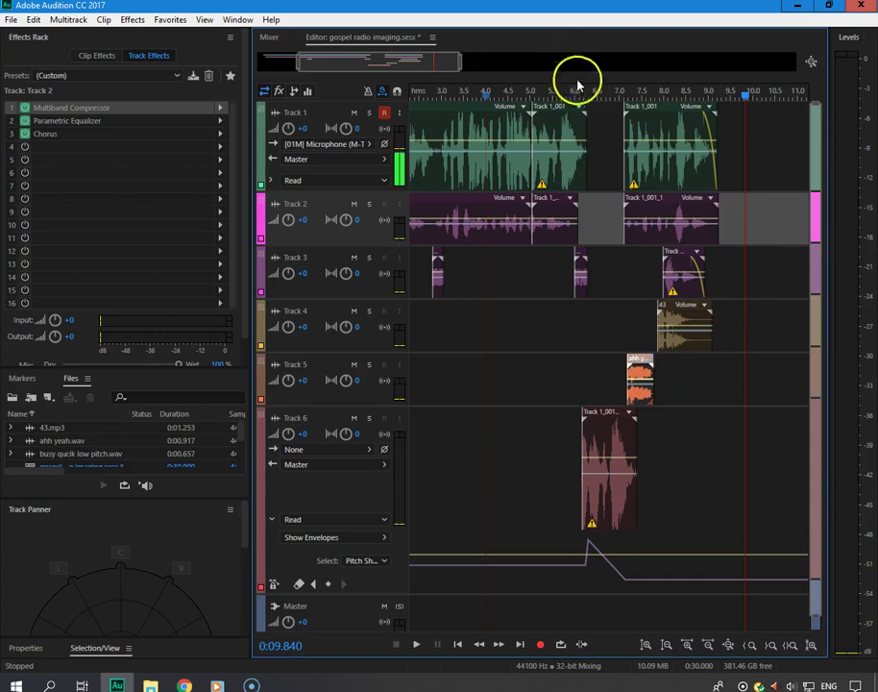
pyautogui.press('space')
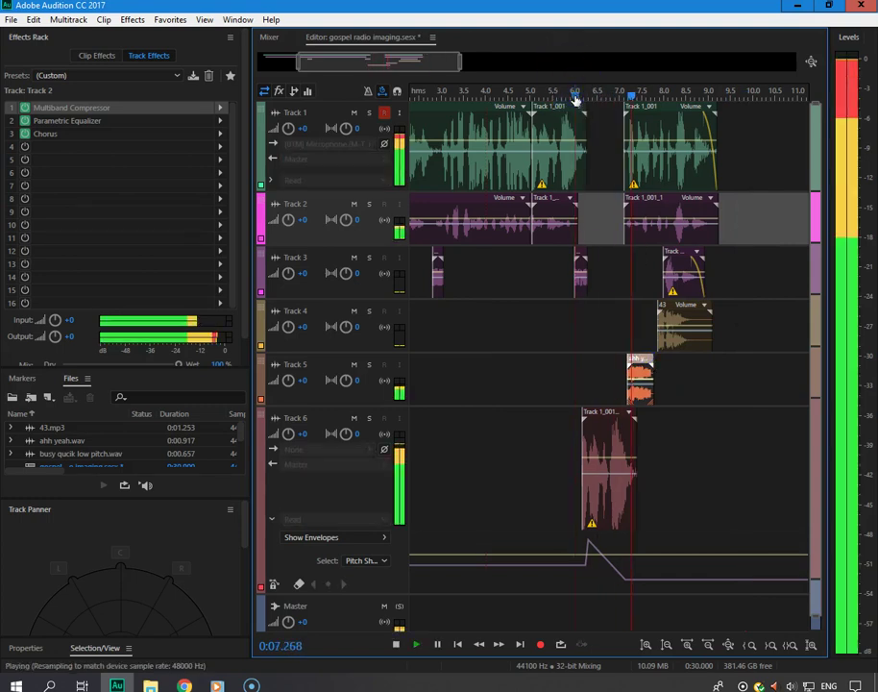
pyautogui.press('space')
# - Play the whole session from the start to review the layered voice-over
pyautogui.moveTo(445, 69); pyautogui.dragTo(377, 72)
pyautogui.click(416, 93)
pyautogui.press('space')
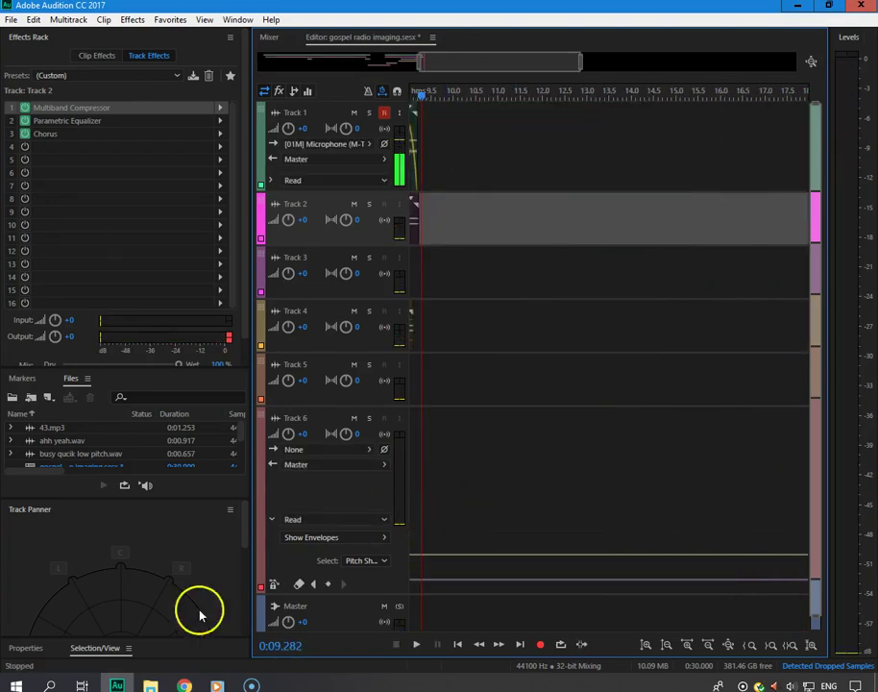
# - In File Explorer, preview 04_Gospel_Grooves_5_100bpm from the MP3 folder of Gospel_Grooves_5 in radio sounds and add it to Track 4 in Adobe Audition
pyautogui.click(163, 682)
pyautogui.click(168, 104)
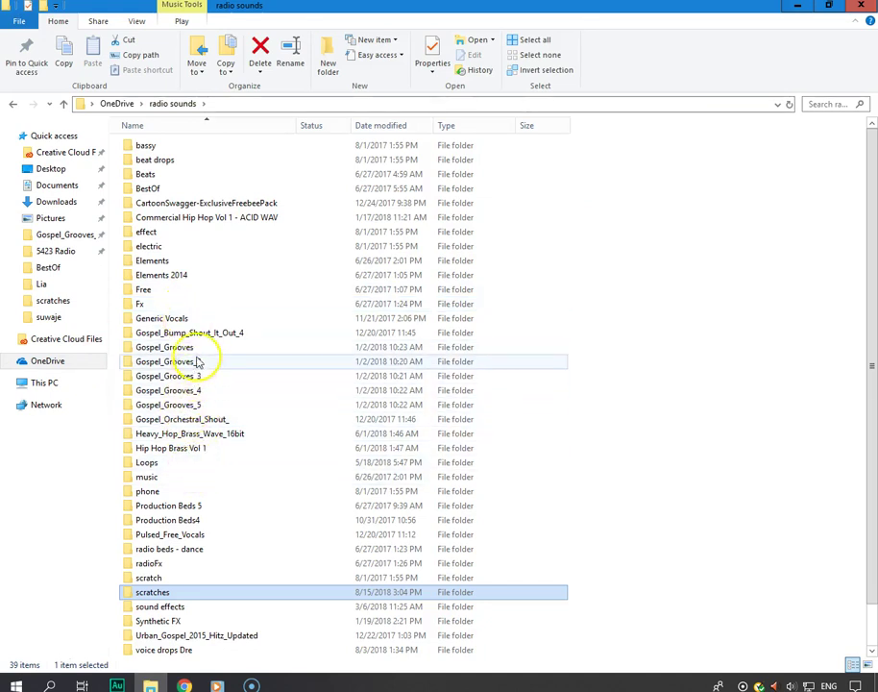
pyautogui.doubleClick(208, 404)
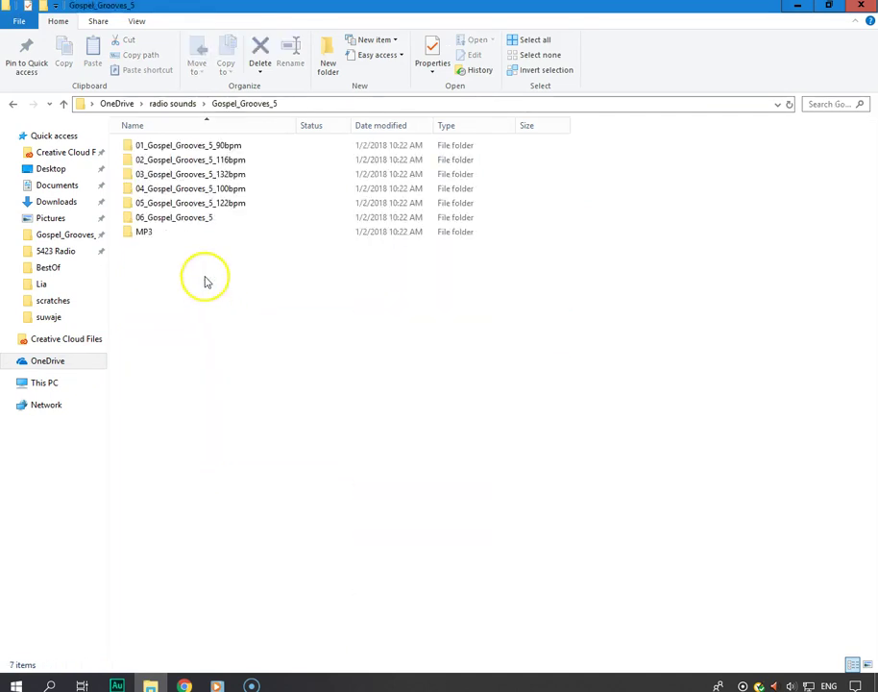
pyautogui.doubleClick(175, 231)
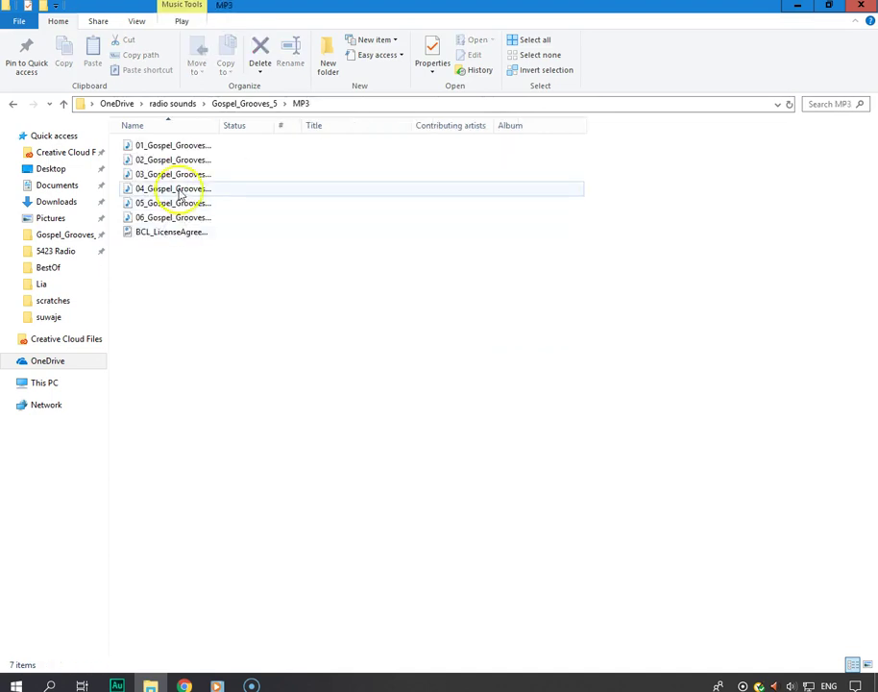
pyautogui.click(178, 189)
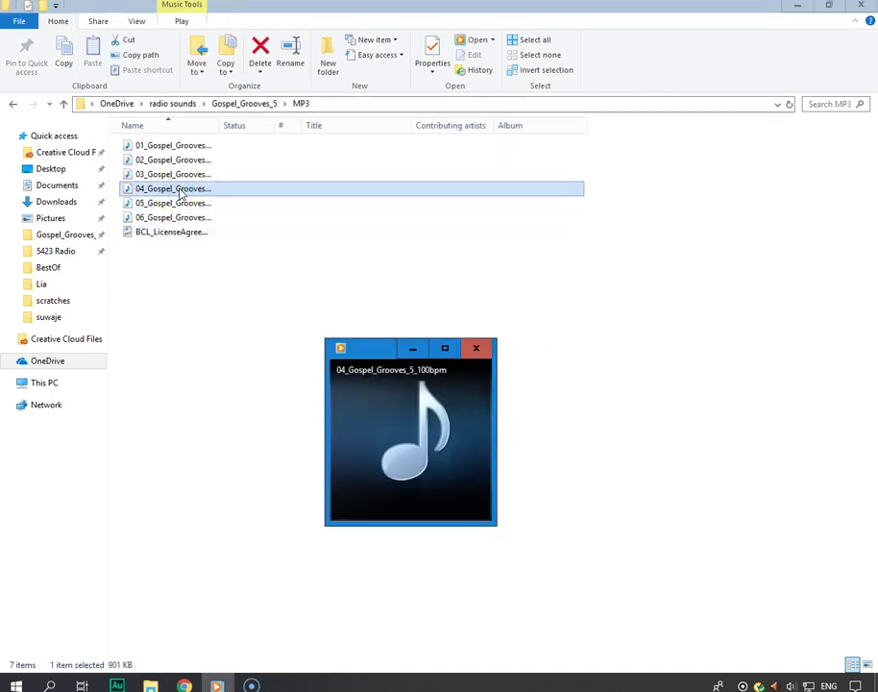
pyautogui.moveTo(179, 192); pyautogui.dragTo(401, 335)
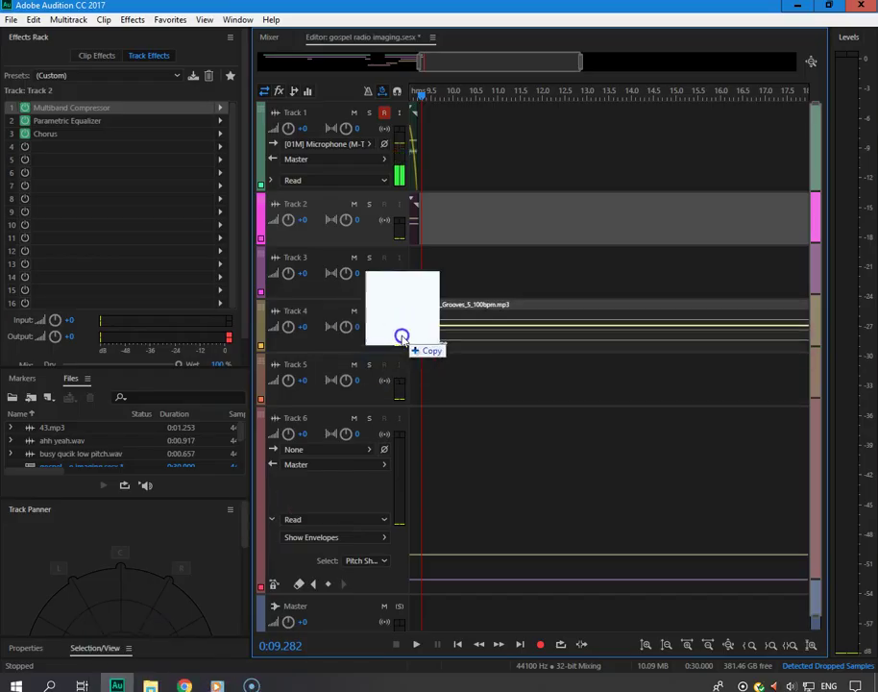
pyautogui.click(216, 685)
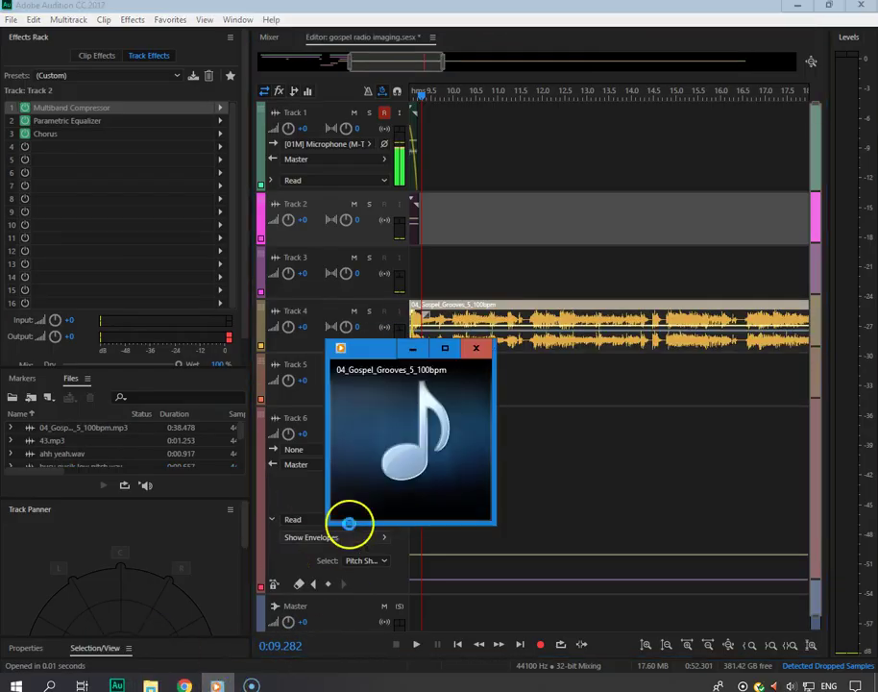
# - Move the 04_Gospel_Grooves_5_100bpm music clip to the start of Track 4 and set the playhead to 0:00.000
pyautogui.moveTo(526, 327); pyautogui.dragTo(338, 347)
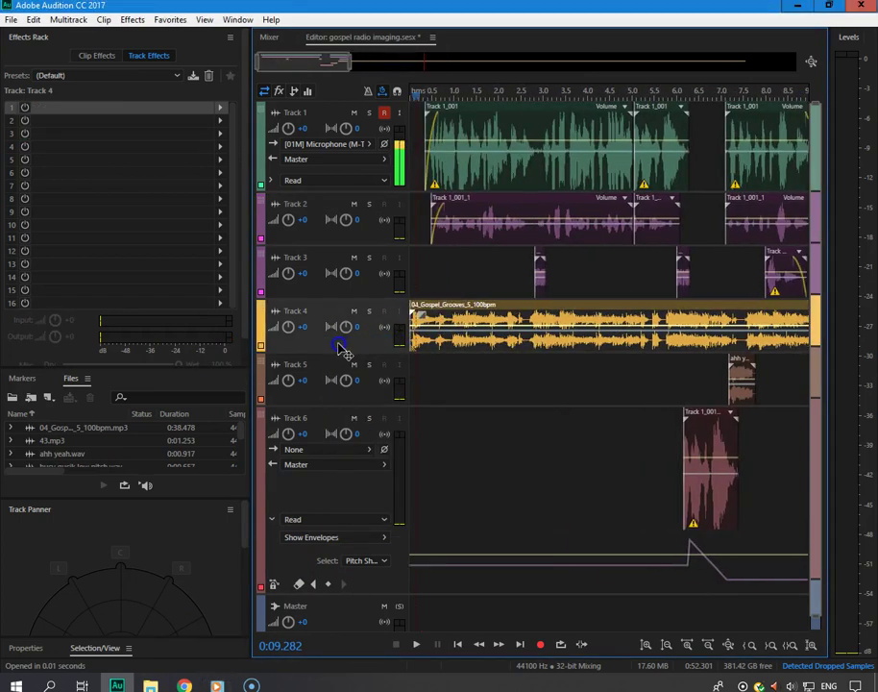
pyautogui.click(487, 322)
pyautogui.moveTo(443, 90); pyautogui.dragTo(379, 114)
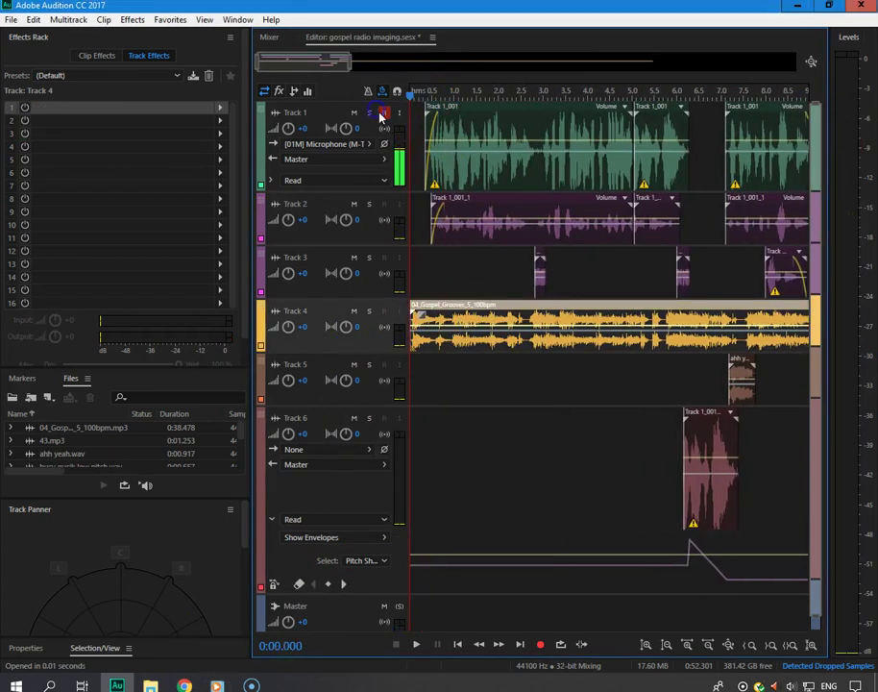
# - Play the session from the start and slightly lower the volume envelope of the music clip on Track 4
pyautogui.press('space')
pyautogui.click(382, 116)
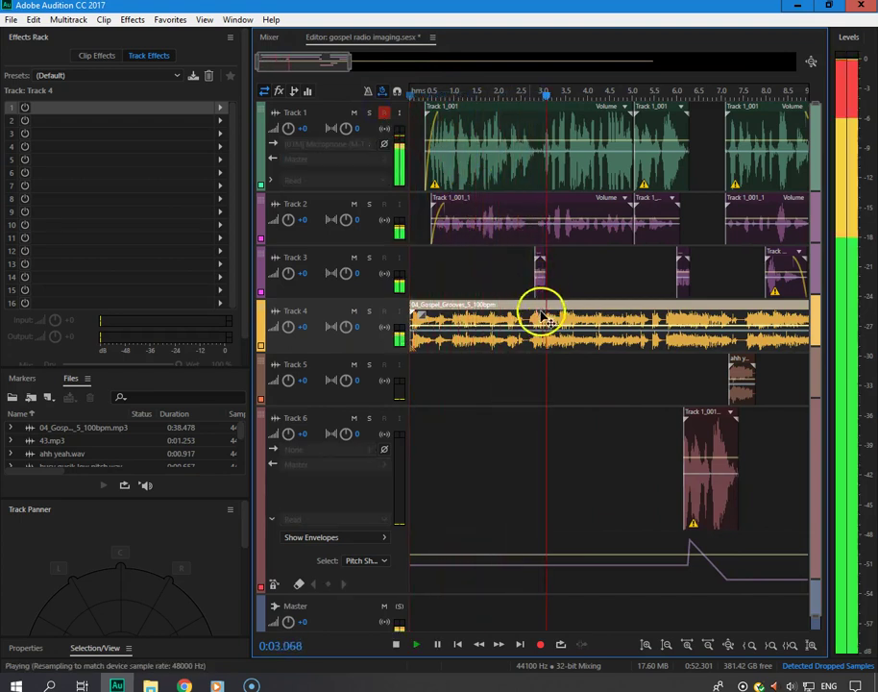
pyautogui.moveTo(452, 332); pyautogui.dragTo(451, 340)
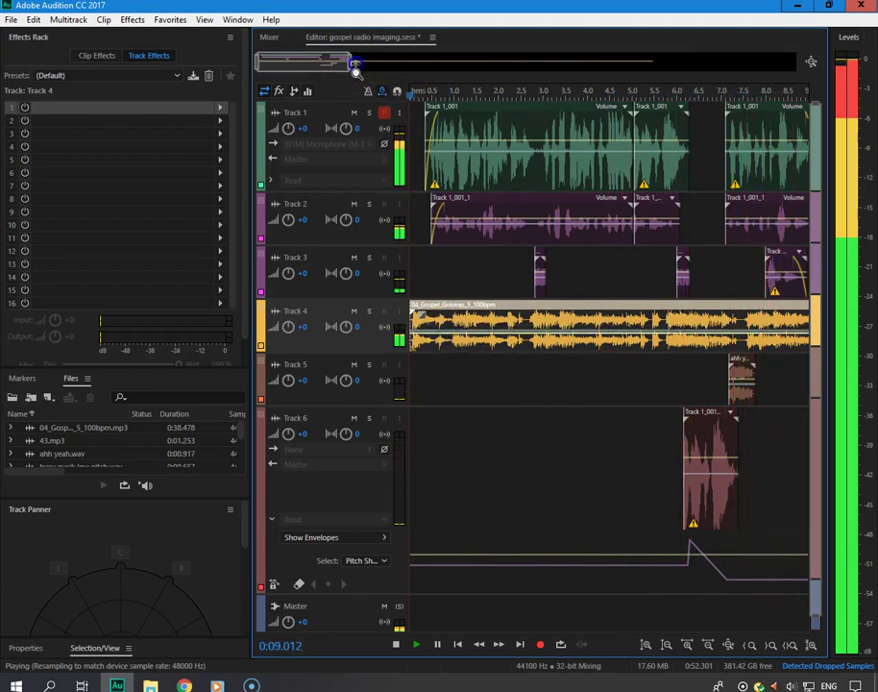
# - Trim the start of the Track 4 music clip to about 0.6 s, split it at about 9.2 s and cut the remainder
pyautogui.moveTo(354, 66); pyautogui.dragTo(458, 64)
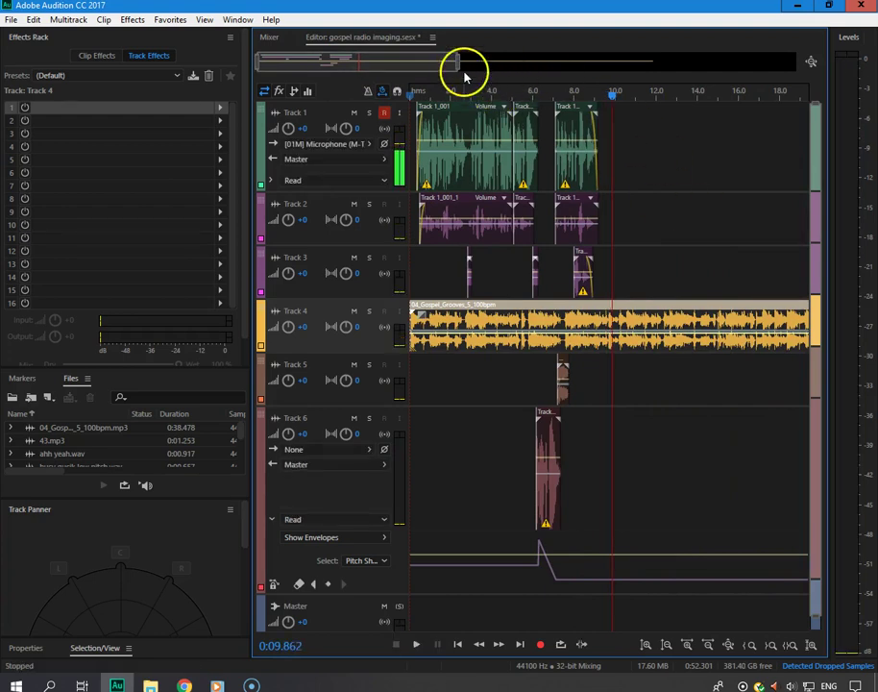
pyautogui.moveTo(460, 63); pyautogui.dragTo(490, 64)
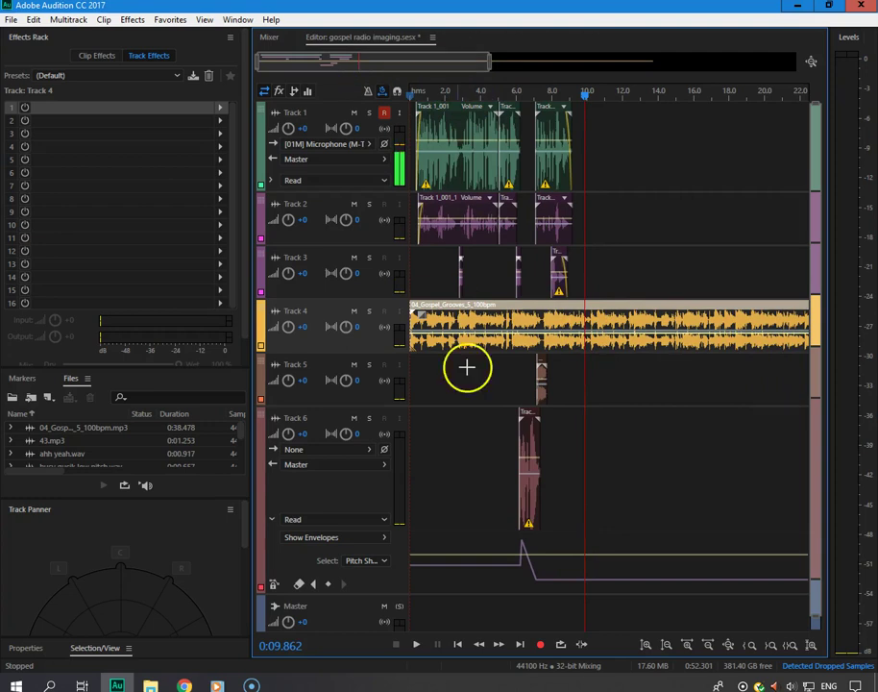
pyautogui.moveTo(410, 320); pyautogui.dragTo(437, 323)
pyautogui.moveTo(601, 330); pyautogui.dragTo(581, 319)
pyautogui.press('r')
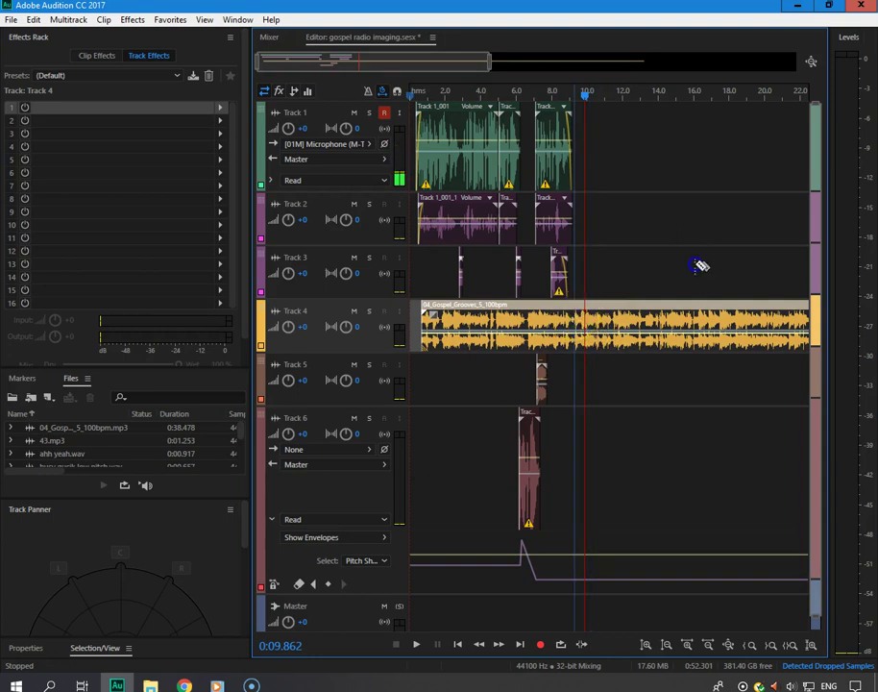
pyautogui.rightClick(709, 315)
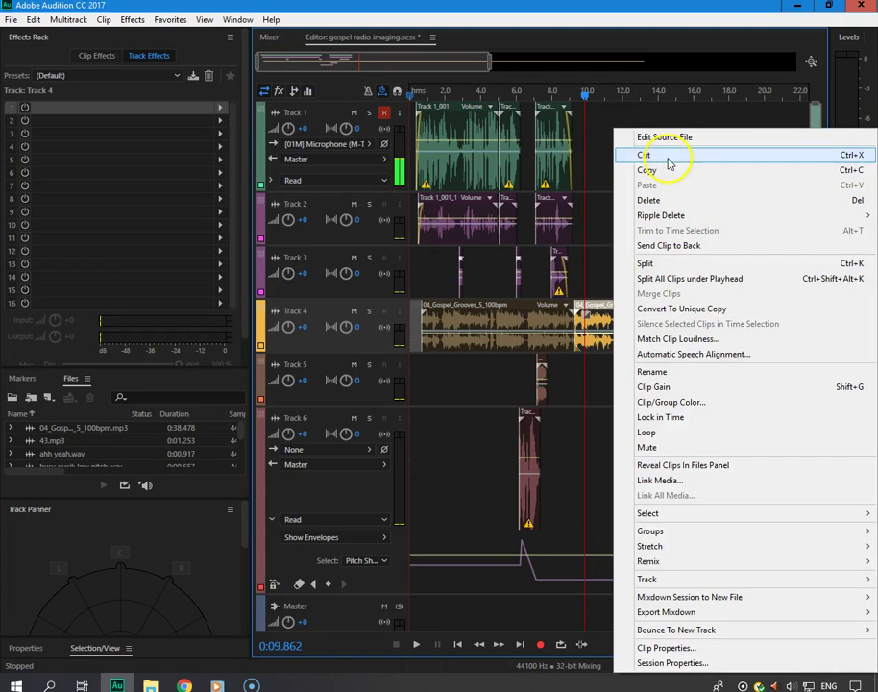
pyautogui.click(636, 154)
# - Play from about 7.3 s, then move the music clip to the start of Track 4, crossfading into a short tail piece from about 7.8 s
pyautogui.click(539, 96)
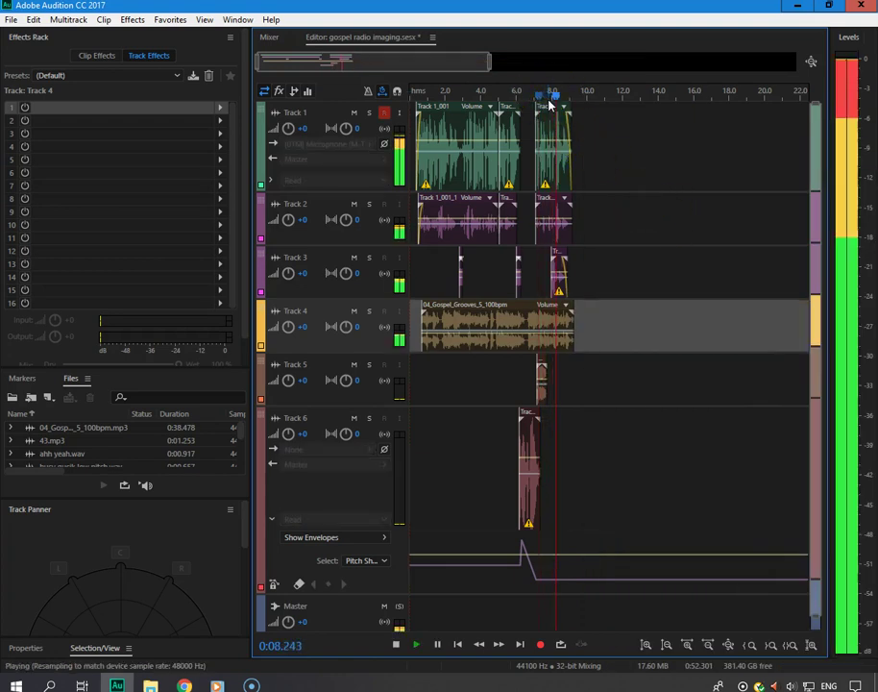
pyautogui.moveTo(571, 345); pyautogui.dragTo(539, 319)
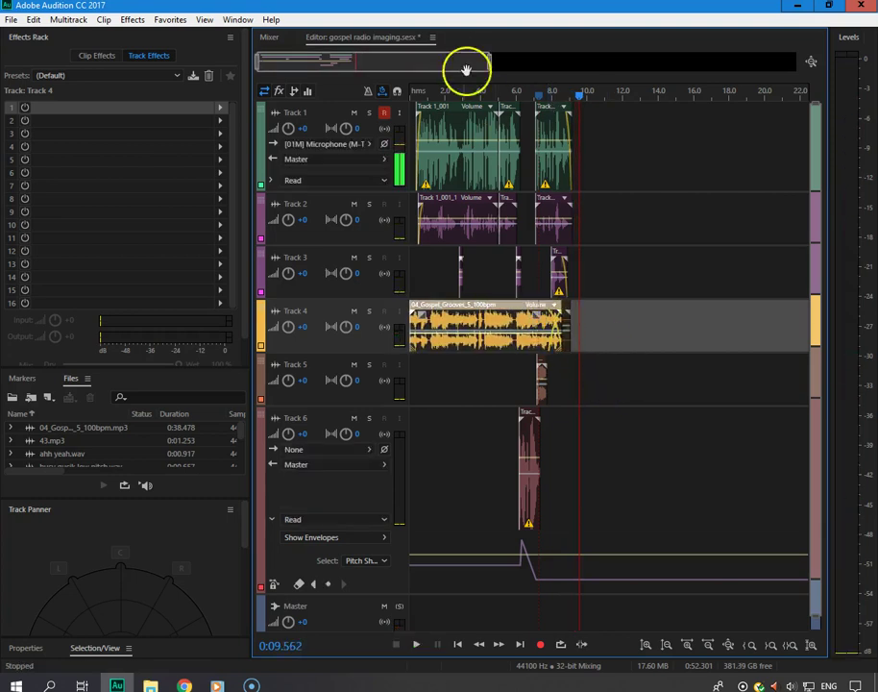
pyautogui.moveTo(447, 85); pyautogui.dragTo(398, 100)
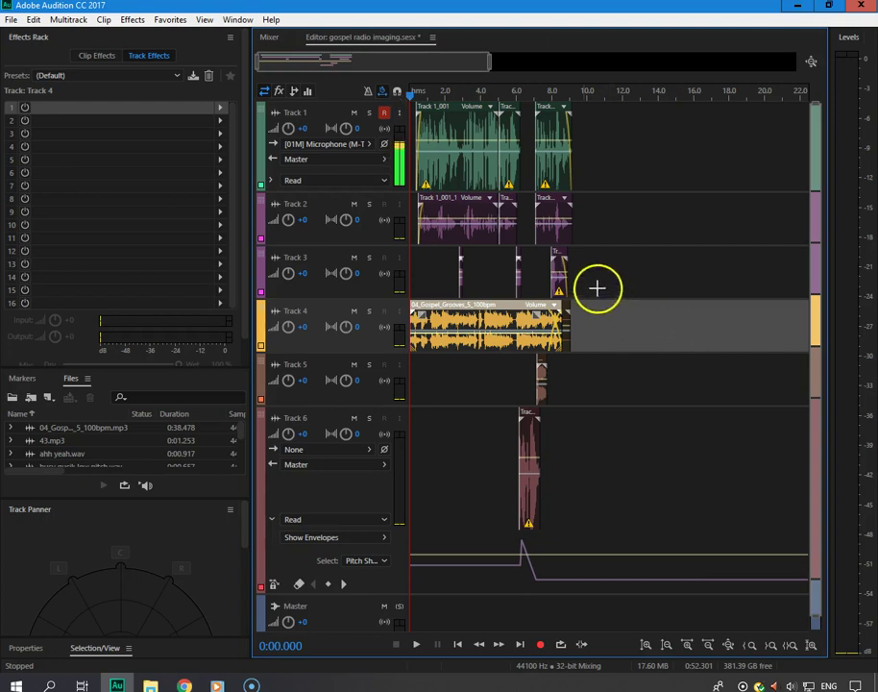
# - Play from about 5.5 s to check how the crossfaded music ends with the voice-over
pyautogui.click(509, 96)
pyautogui.press('space')
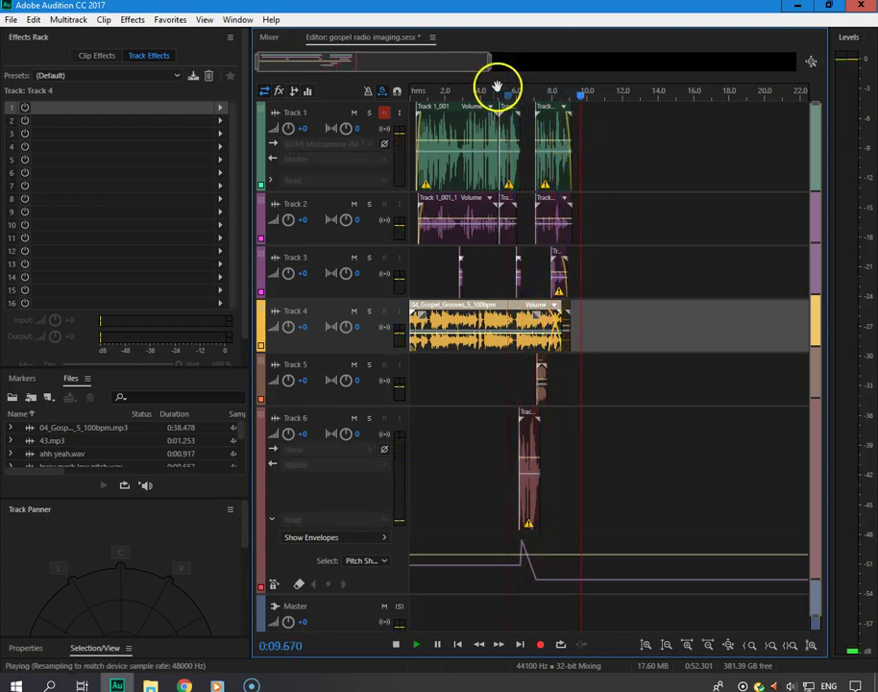
pyautogui.press('space')
# - Play the whole session from 0:00.000 to review the voice-over and effects over the edited music bed
pyautogui.click(411, 96)
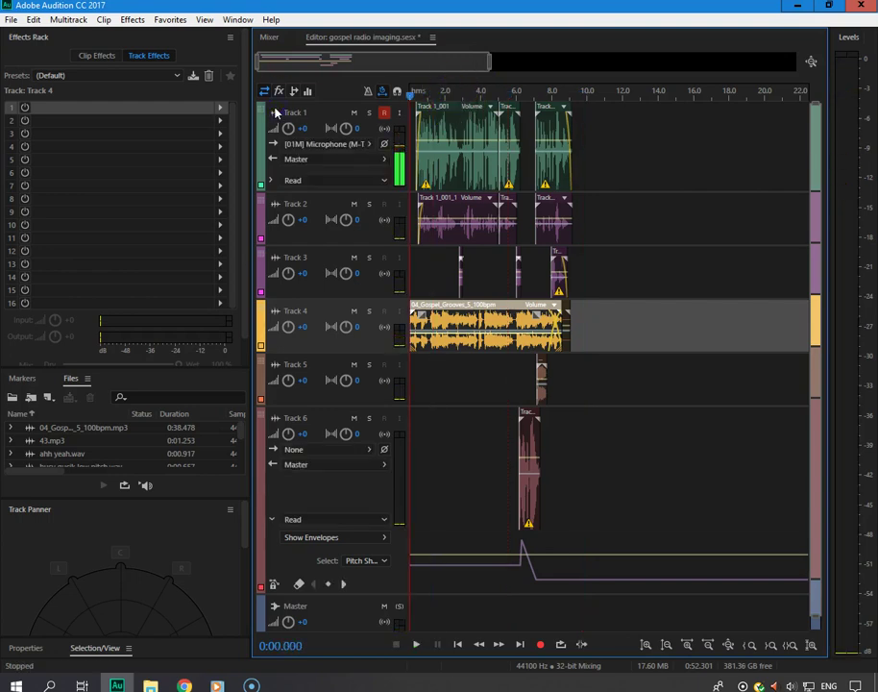
pyautogui.press('space')
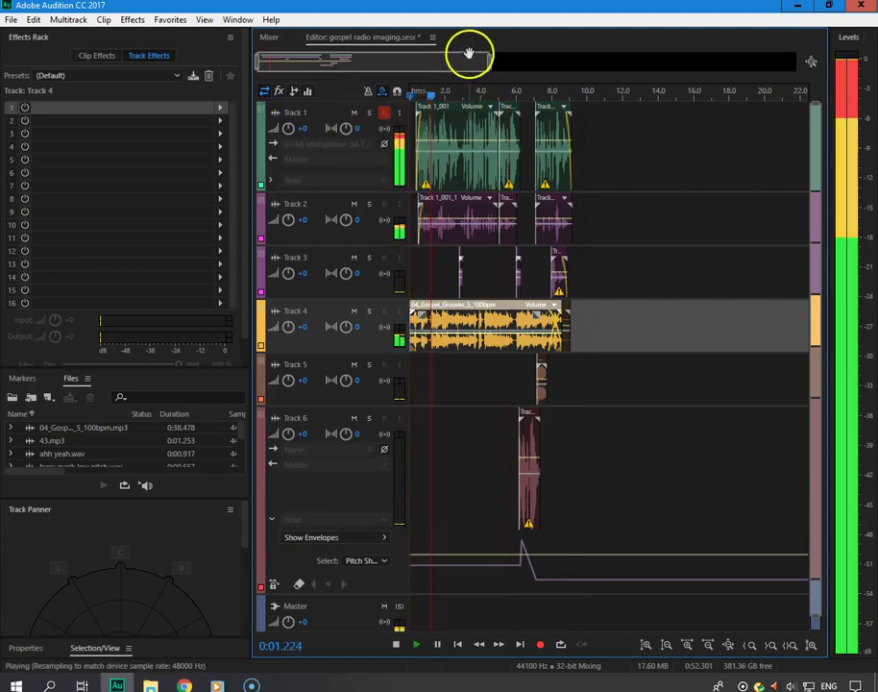
pyautogui.moveTo(487, 65); pyautogui.dragTo(378, 86)
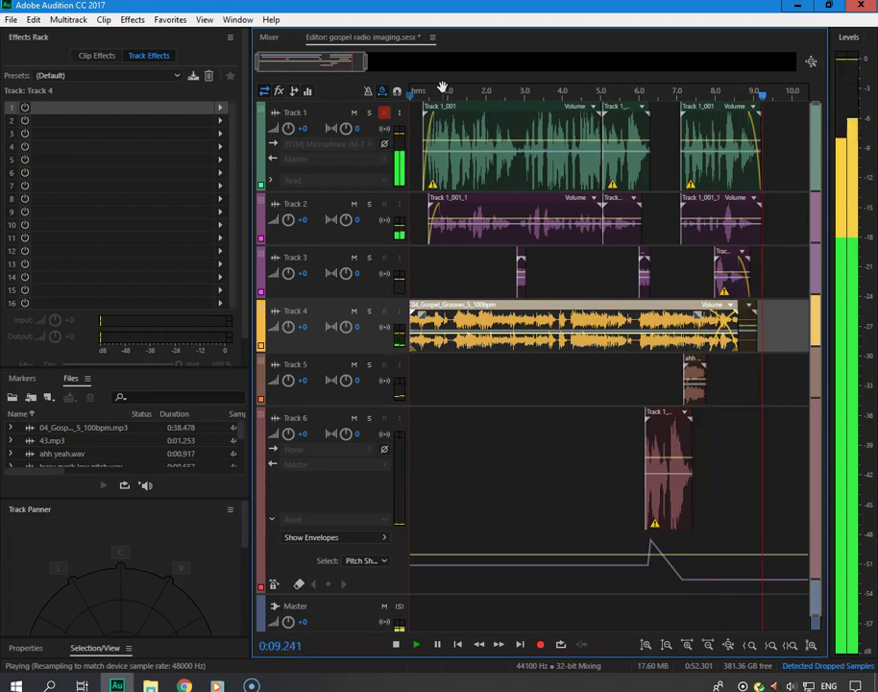
pyautogui.click(469, 92)
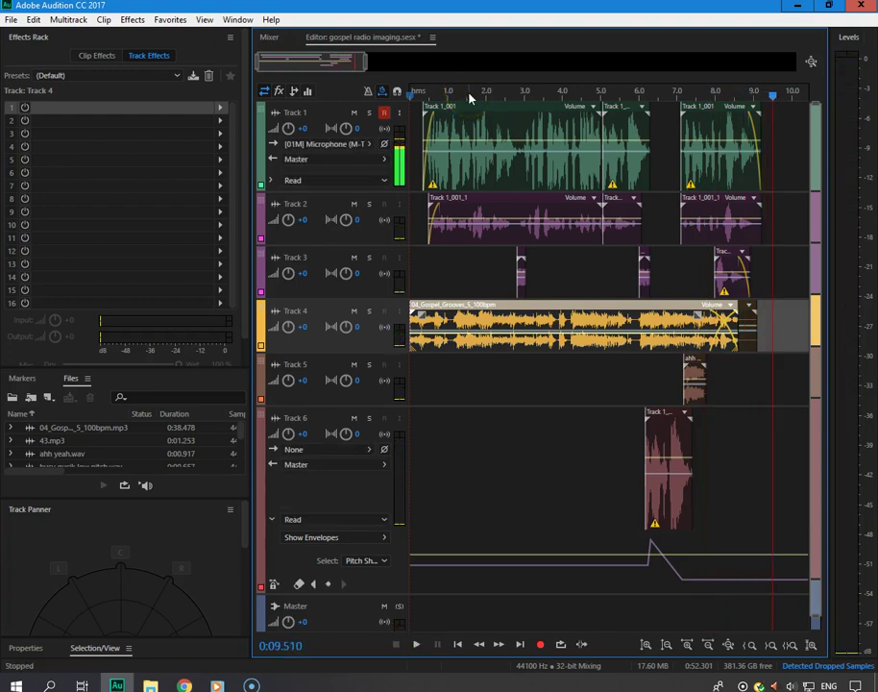